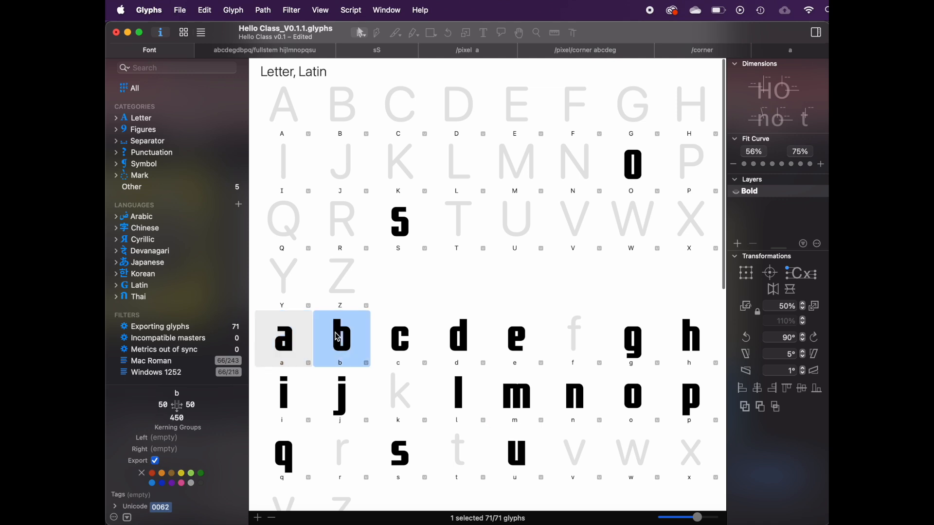
Step: Open the lowercase a glyph of the Hello Class font for editing
click(287, 340)
double_click(286, 339)
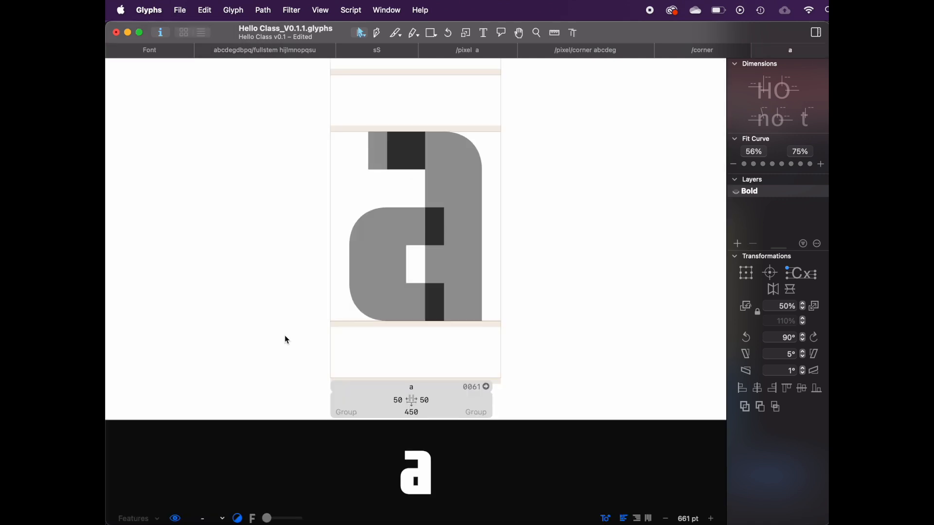
click(384, 219)
drag(418, 259, 442, 227)
click(363, 173)
Step: Replace the edit view text with the word chicago using the Text tool
click(484, 33)
scroll(519, 181, down, 3)
key(super+a)
text(chicago)
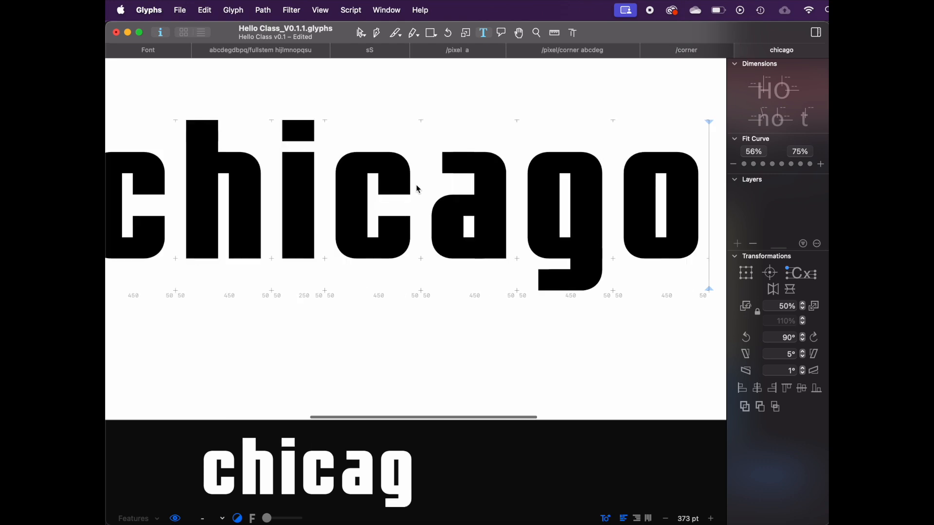
scroll(419, 190, down, 3)
scroll(425, 199, right, 1)
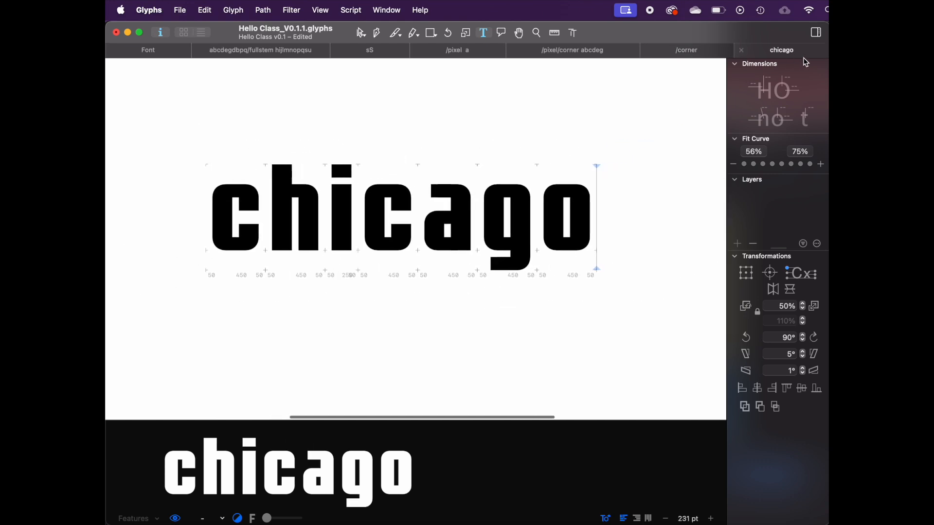
Step: Compare the chicago text with a Chicago typeface reference image in the browser
click(360, 523)
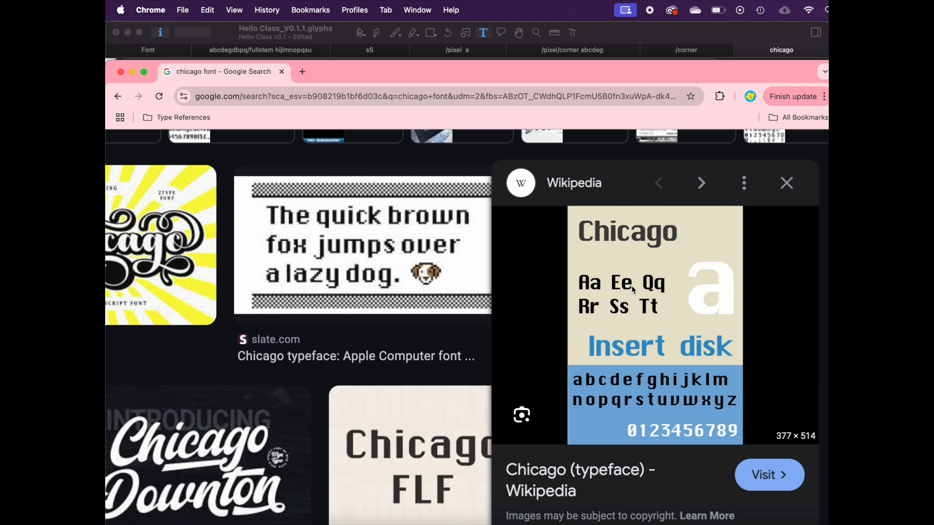
click(660, 30)
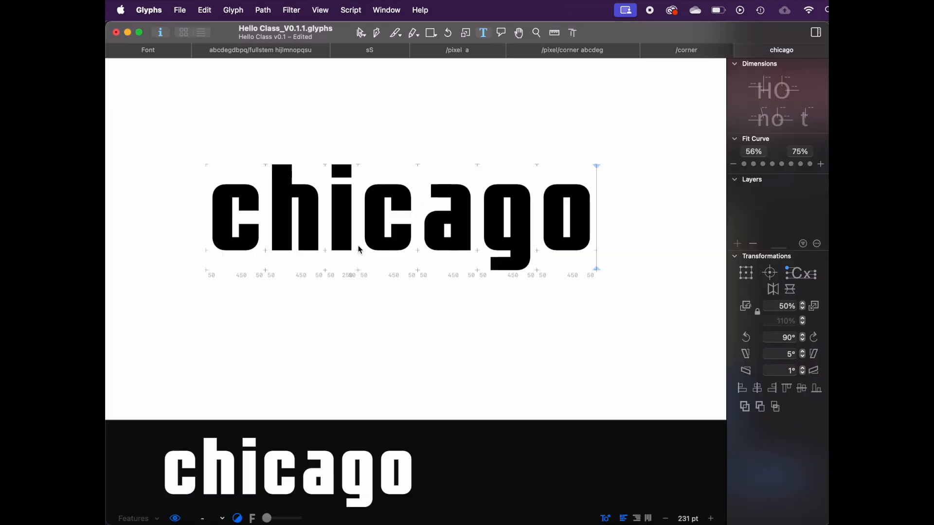
scroll(360, 250, up, 2)
key(super+a)
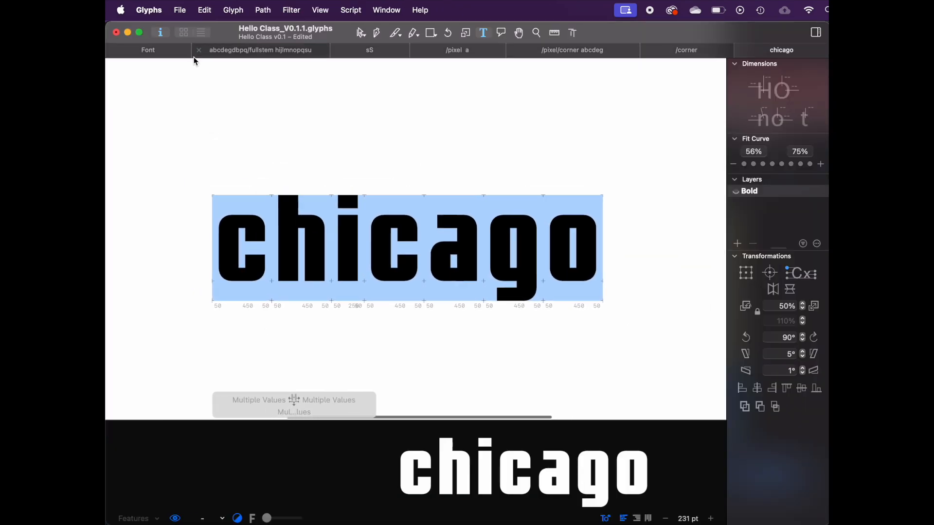
click(223, 254)
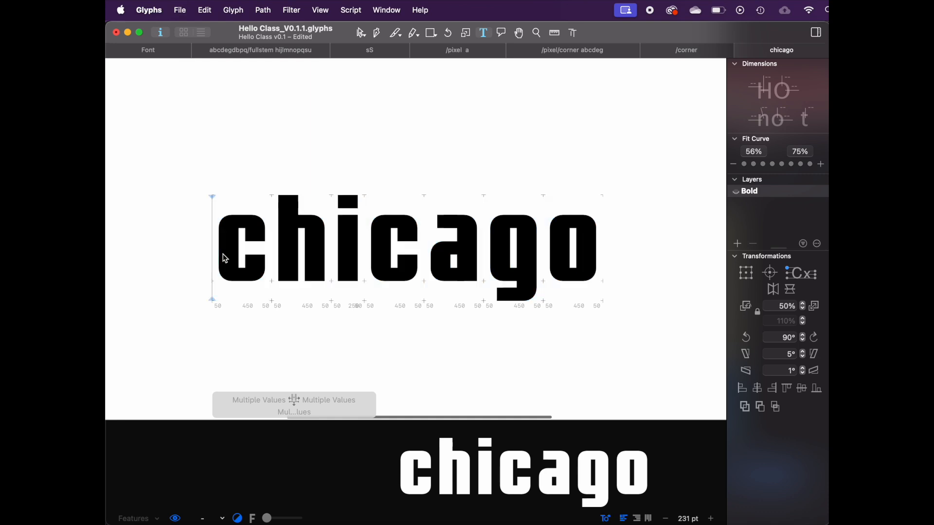
Step: Create a new font file and browse its default glyph set
click(180, 7)
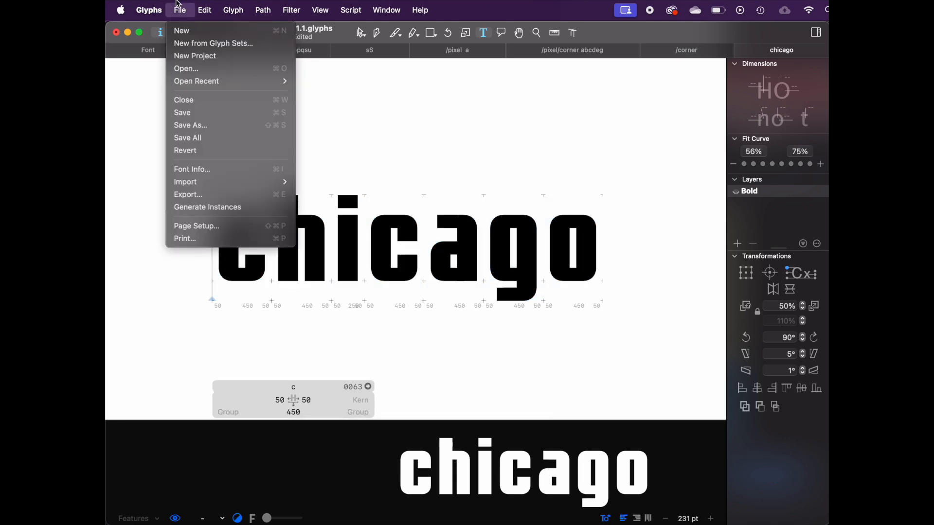
click(187, 32)
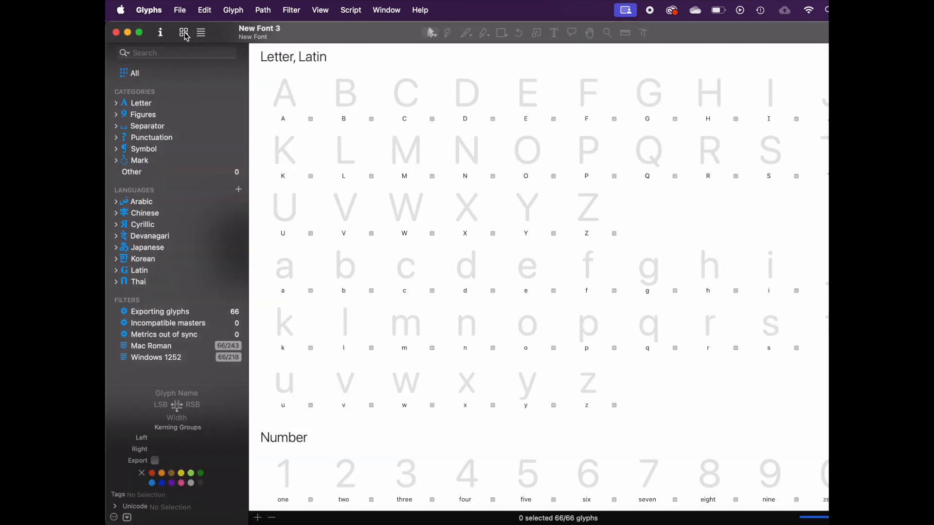
scroll(703, 355, down, 5)
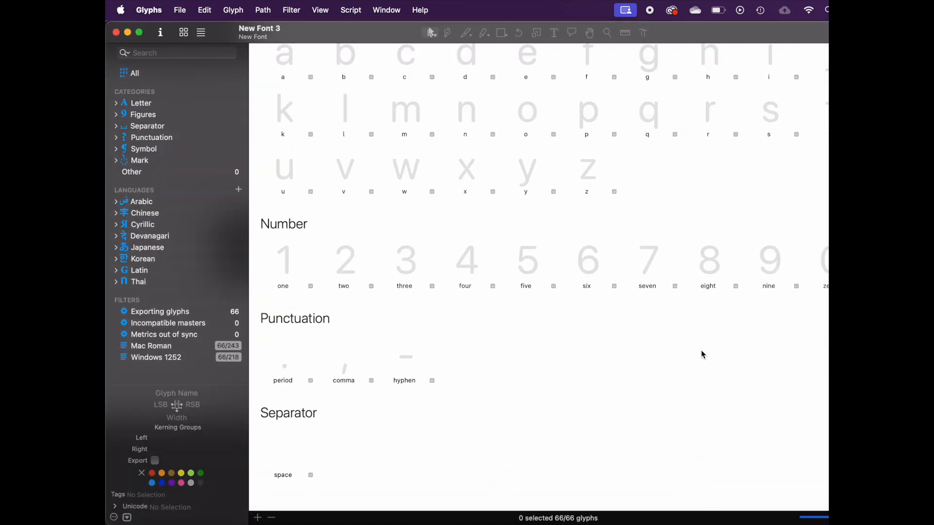
scroll(703, 354, up, 5)
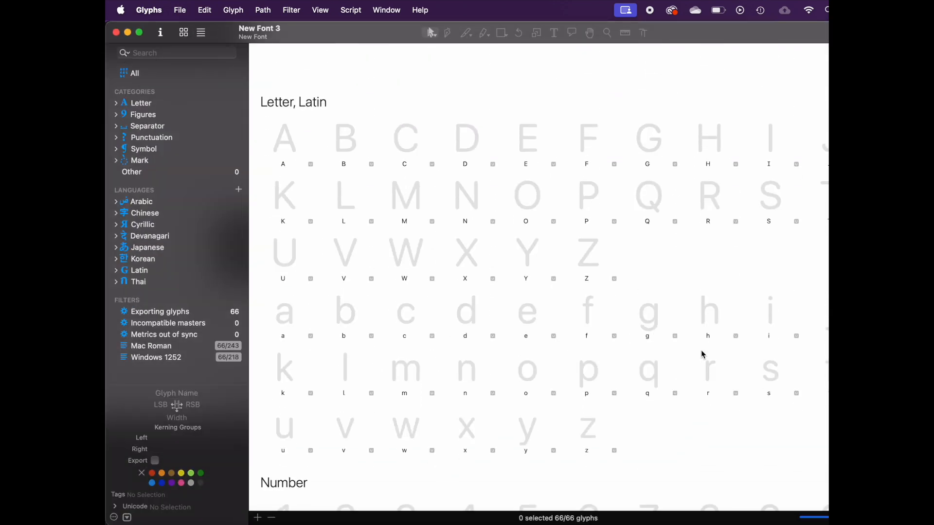
Step: Select the lowercase glyphs a through z and open them together in an edit tab
click(284, 267)
click(307, 109)
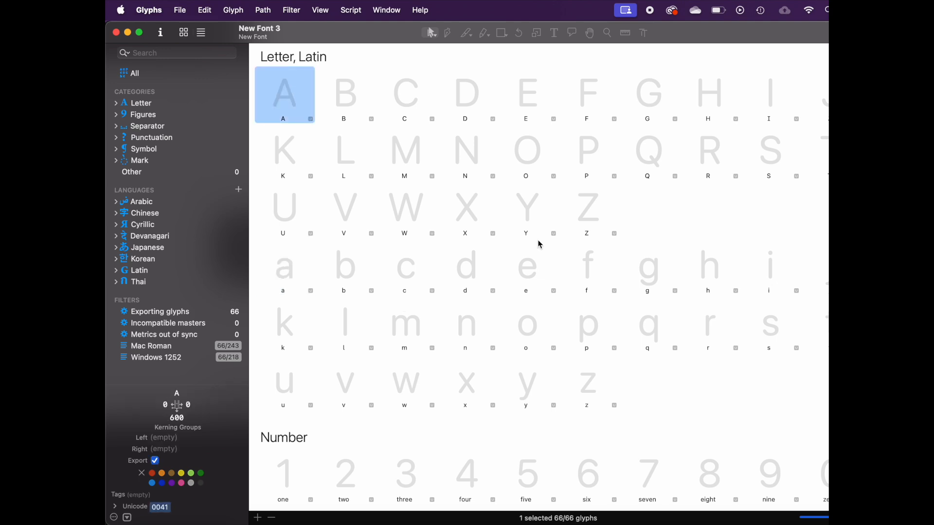
click(607, 226)
click(294, 101)
shift+click(602, 212)
click(290, 266)
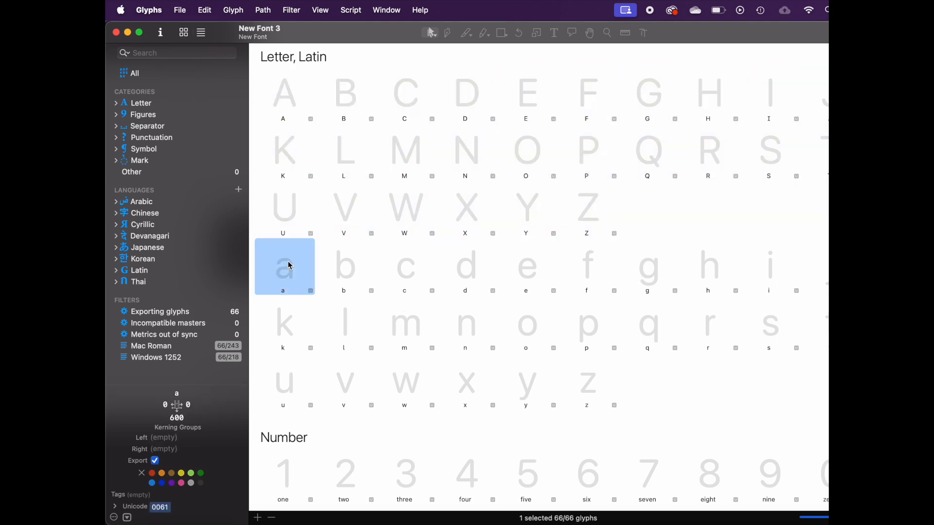
shift+click(578, 398)
scroll(578, 399, down, 5)
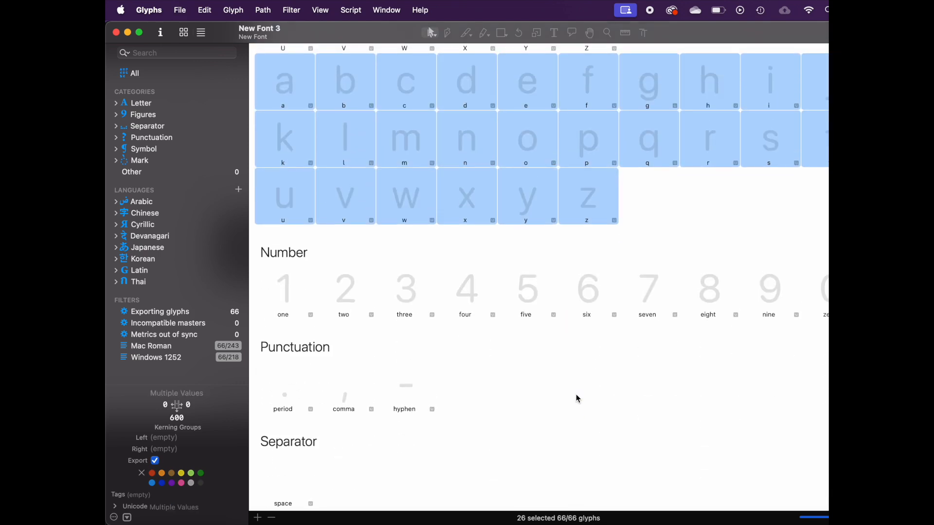
scroll(575, 394, up, 5)
click(586, 220)
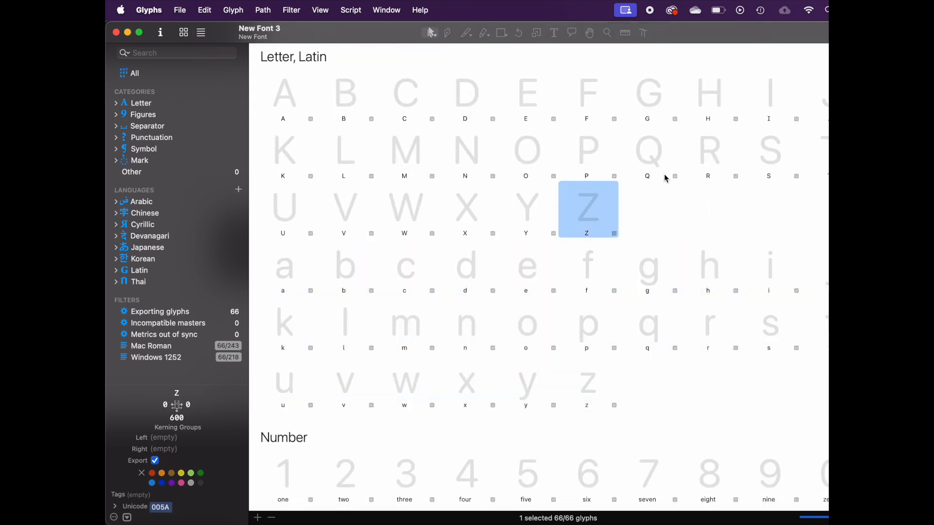
click(292, 261)
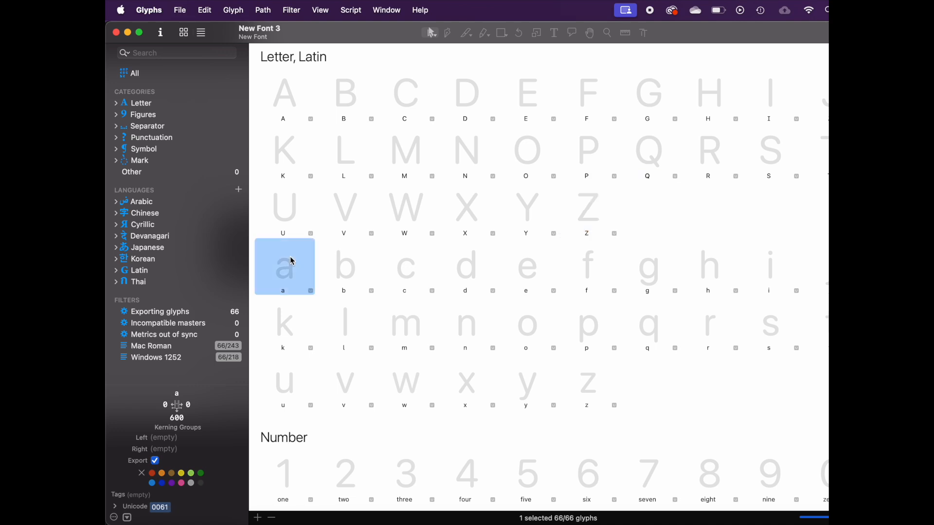
shift+click(592, 383)
key(Return)
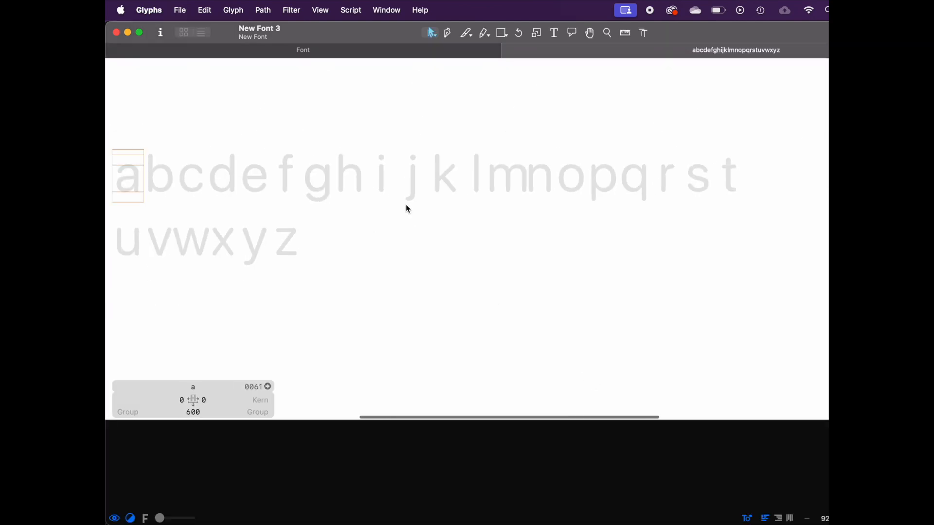
Step: Close the alphabet tab and open the lowercase a glyph on its own
scroll(406, 176, left, 3)
click(168, 52)
click(334, 204)
click(231, 273)
click(159, 92)
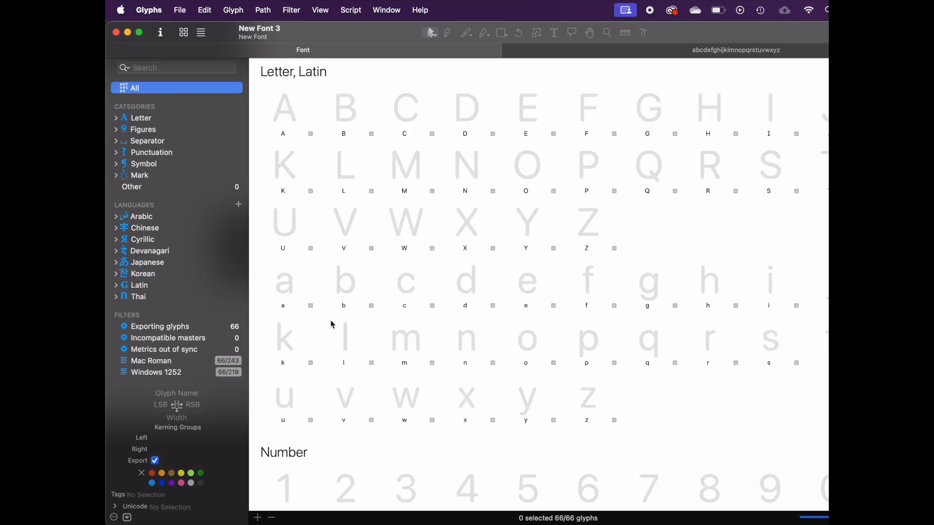
double_click(278, 281)
scroll(471, 160, up, 2)
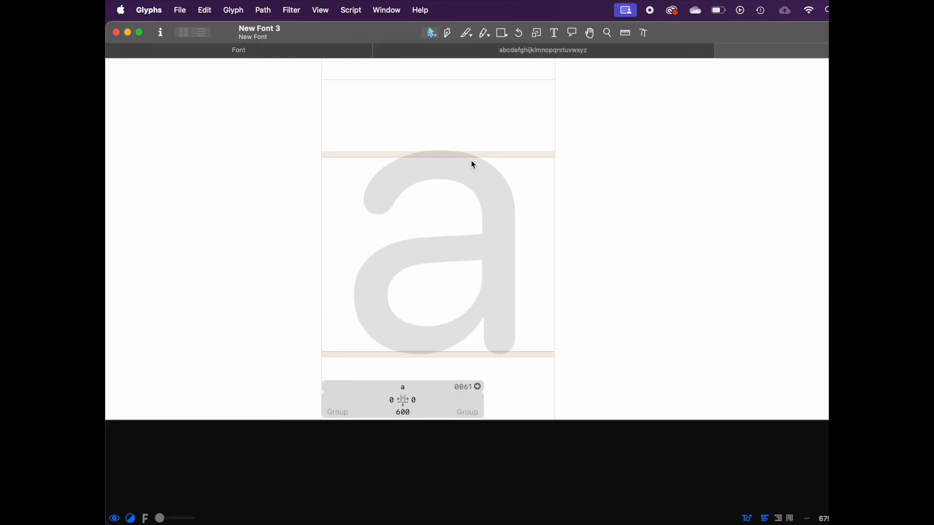
scroll(471, 159, down, 3)
scroll(483, 118, right, 1)
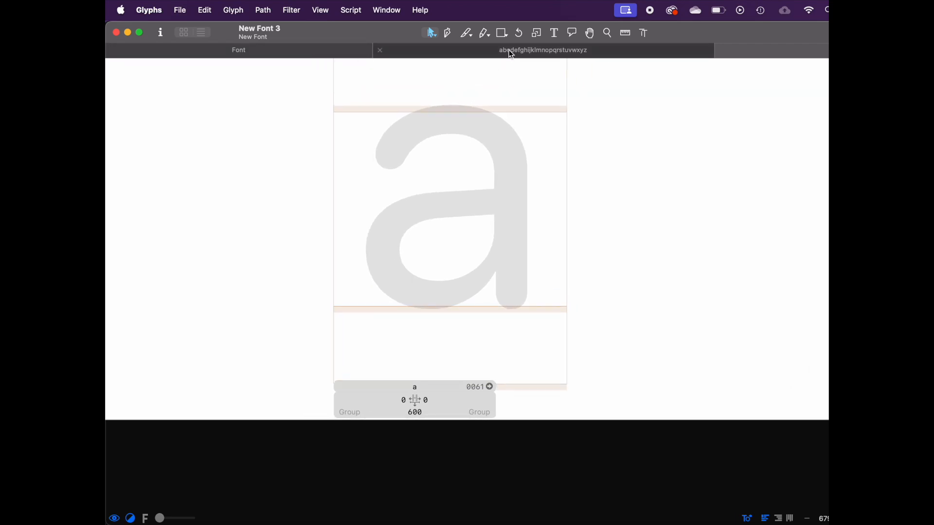
click(366, 52)
double_click(287, 282)
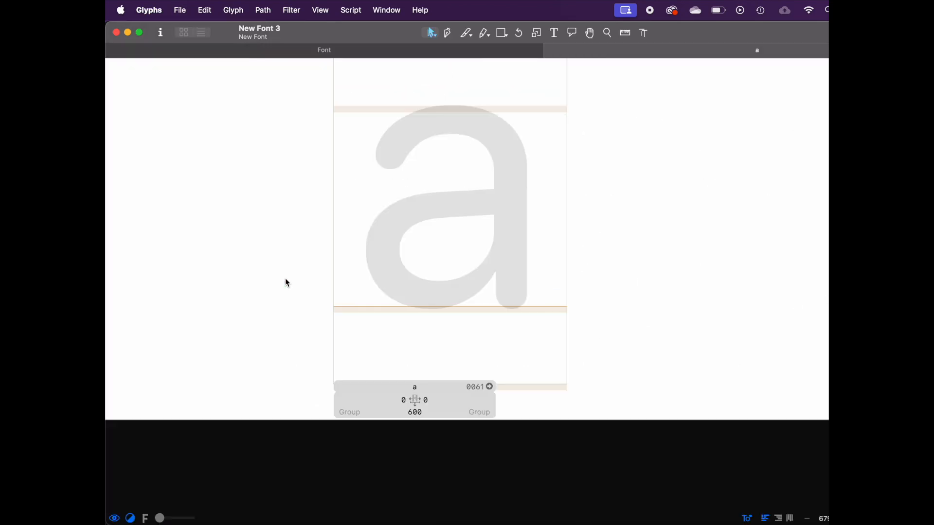
click(257, 51)
click(357, 340)
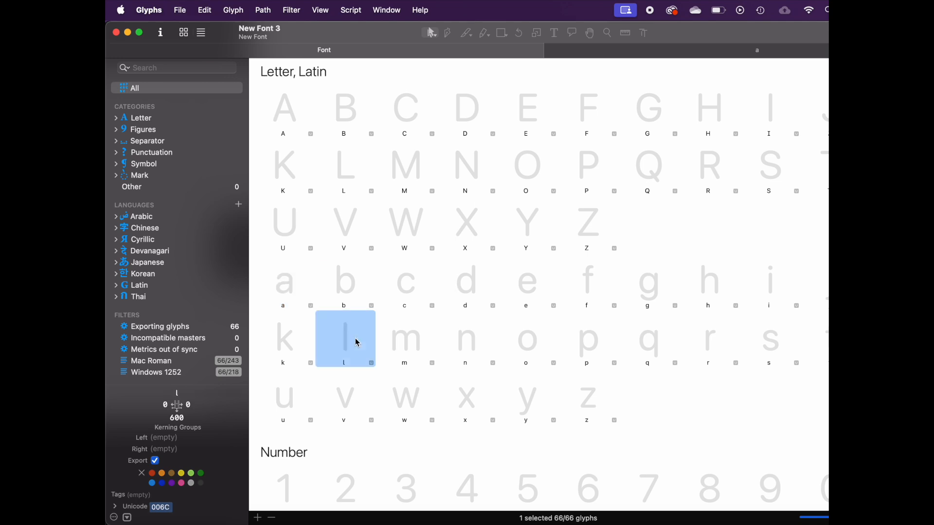
click(398, 342)
click(594, 54)
click(368, 54)
click(600, 50)
click(448, 51)
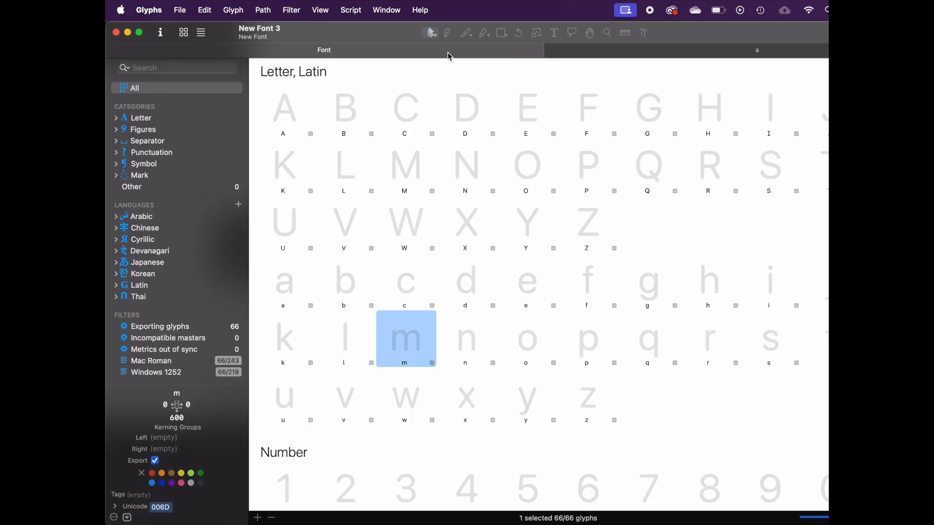
double_click(286, 298)
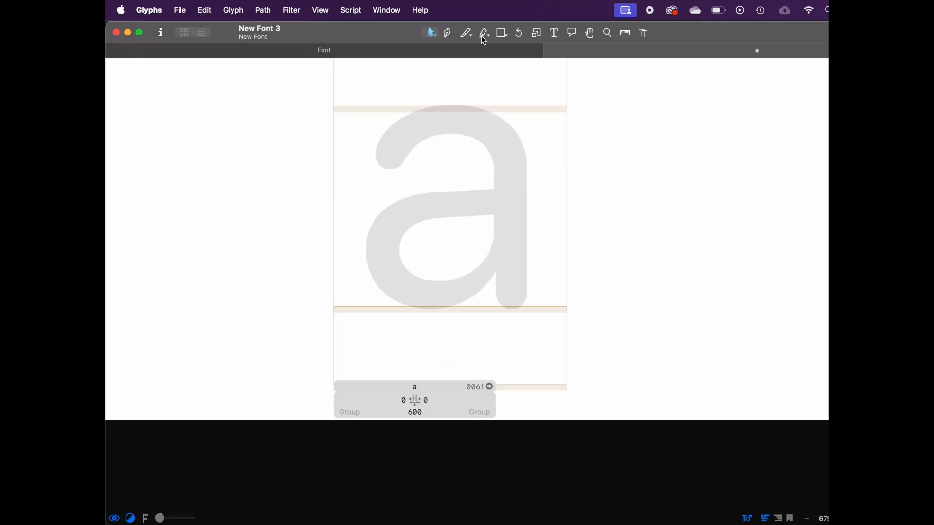
Step: Draw a closed freehand outer contour for the a with the Pen tool over the placeholder
click(447, 33)
click(384, 149)
drag(454, 117, 520, 116)
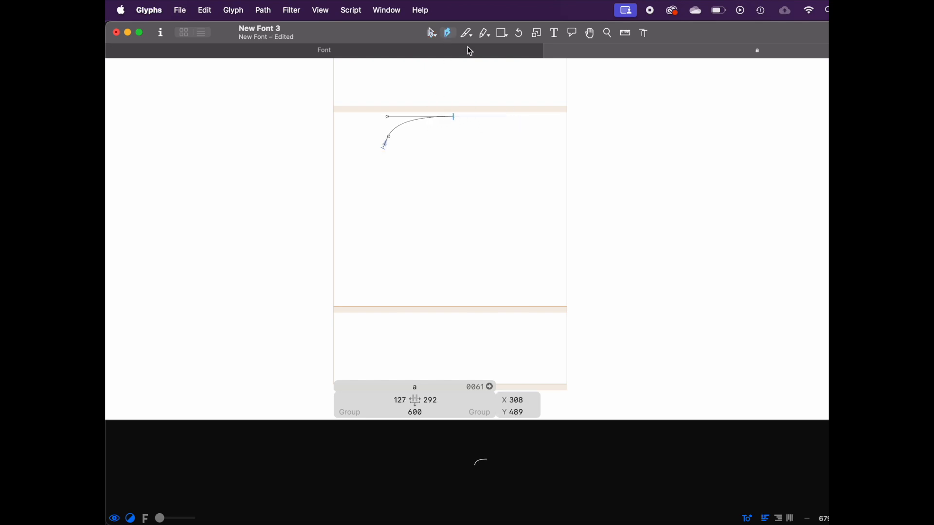
drag(520, 144, 534, 182)
drag(519, 267, 540, 314)
drag(454, 310, 427, 307)
drag(454, 260, 484, 233)
drag(486, 177, 397, 180)
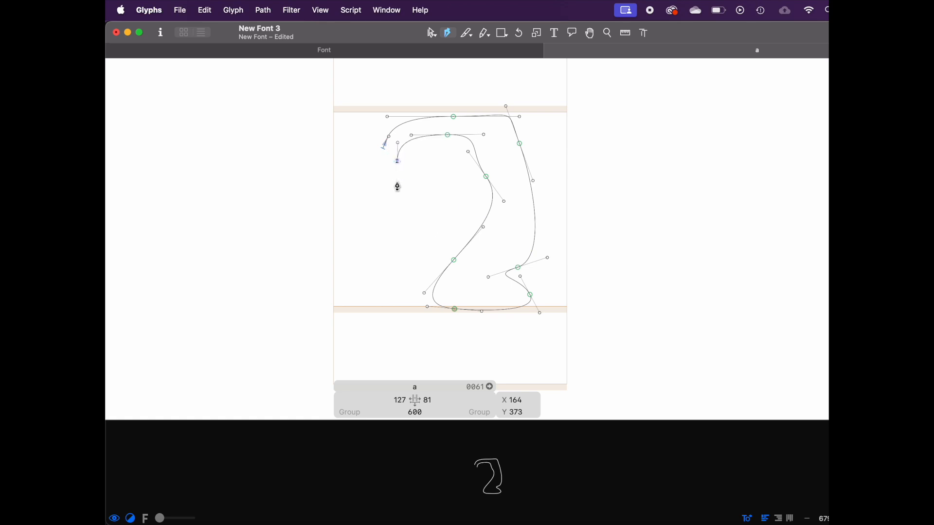
click(384, 151)
key(space)
Step: Draw a second closed freehand contour inside the a shape with the Pen tool
drag(469, 167, 470, 206)
drag(402, 225, 359, 237)
drag(350, 279, 454, 309)
drag(448, 239, 504, 201)
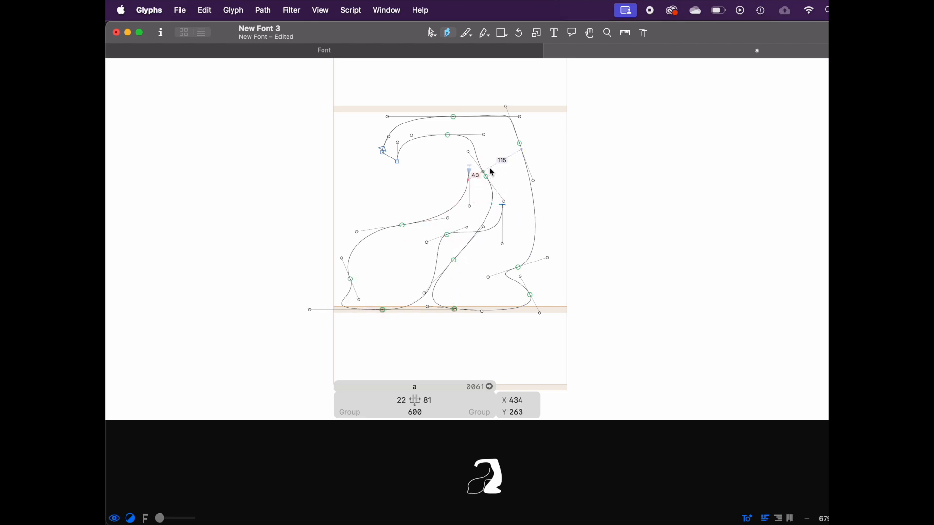
click(490, 167)
drag(480, 196, 435, 232)
drag(411, 287, 401, 241)
mouse_move(470, 167)
mouse_down()
mouse_move(475, 177)
mouse_move(473, 167)
mouse_up()
click(470, 166)
key(space)
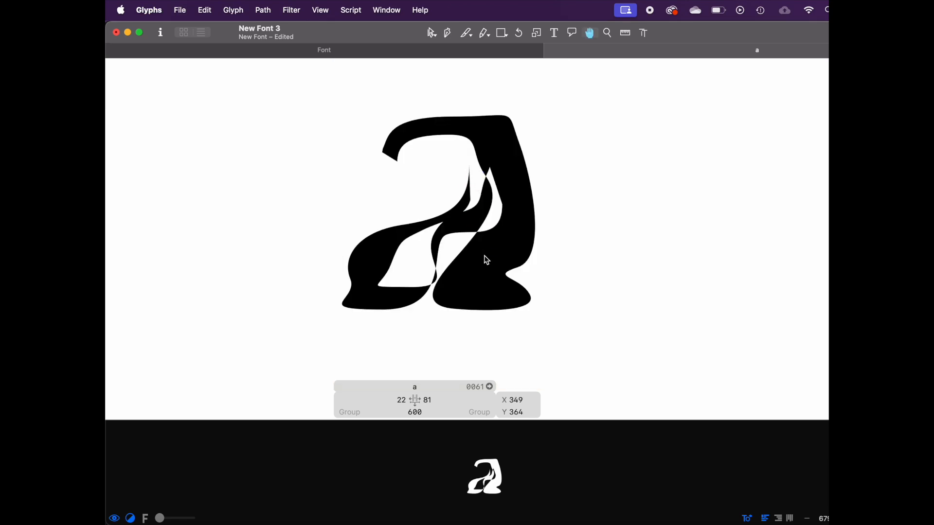
Step: Preview the filled a glyph, then delete all the drawn contours
click(435, 32)
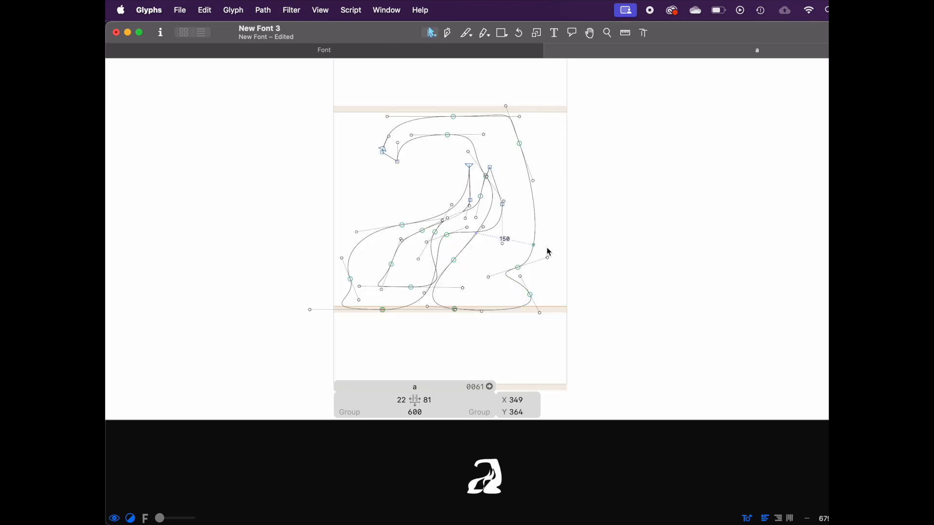
key(space)
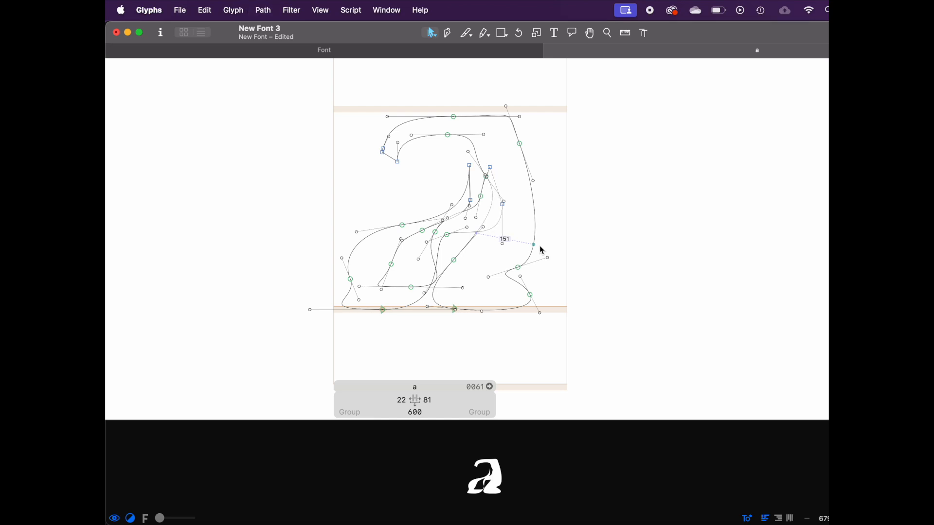
key(space)
key(space)
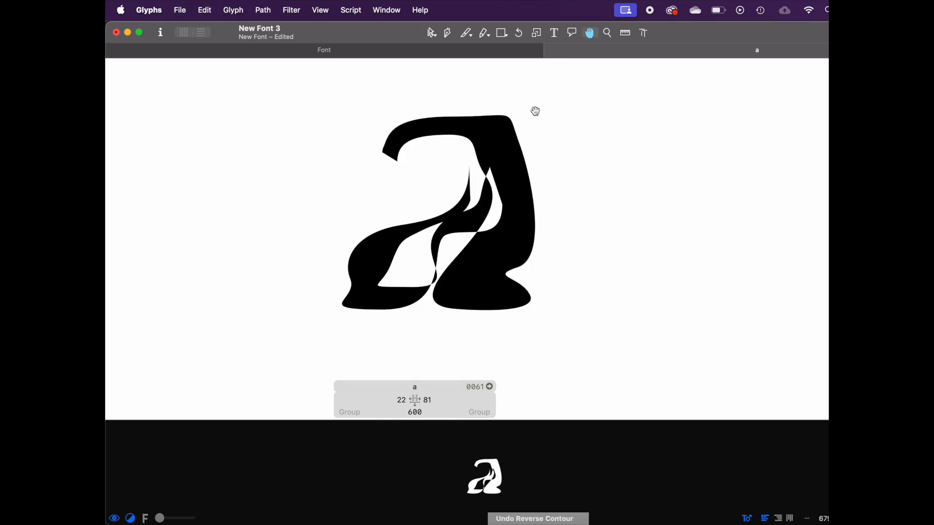
key(space)
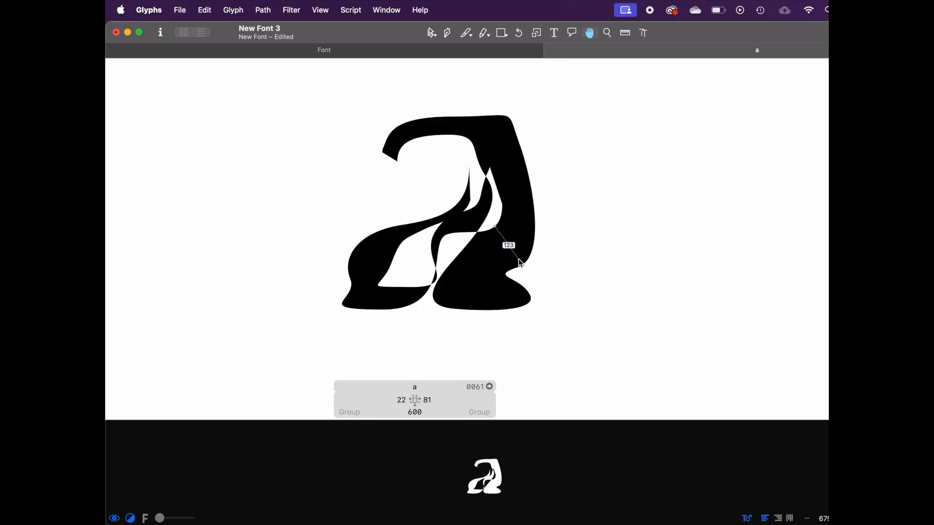
key(space)
key(BackSpace)
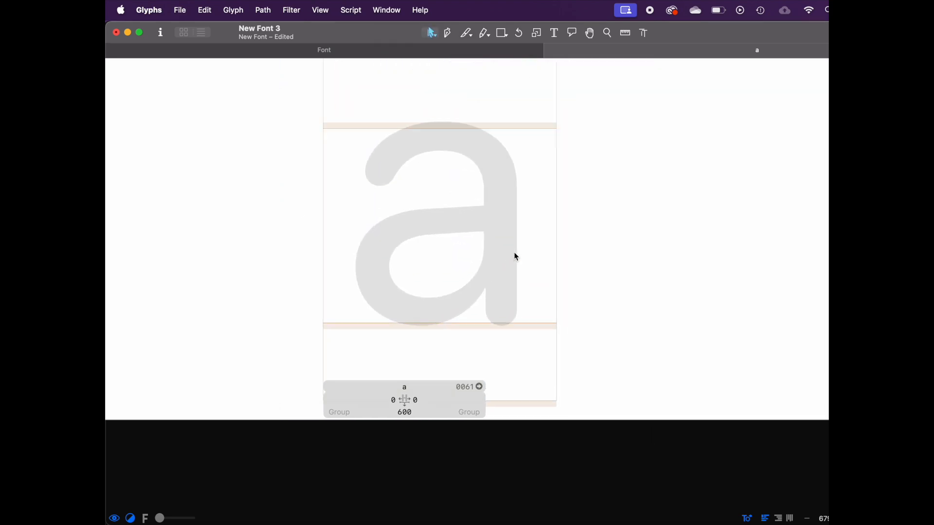
Step: Set the font's family name to Hello Class Demo in Font Info
key(super+i)
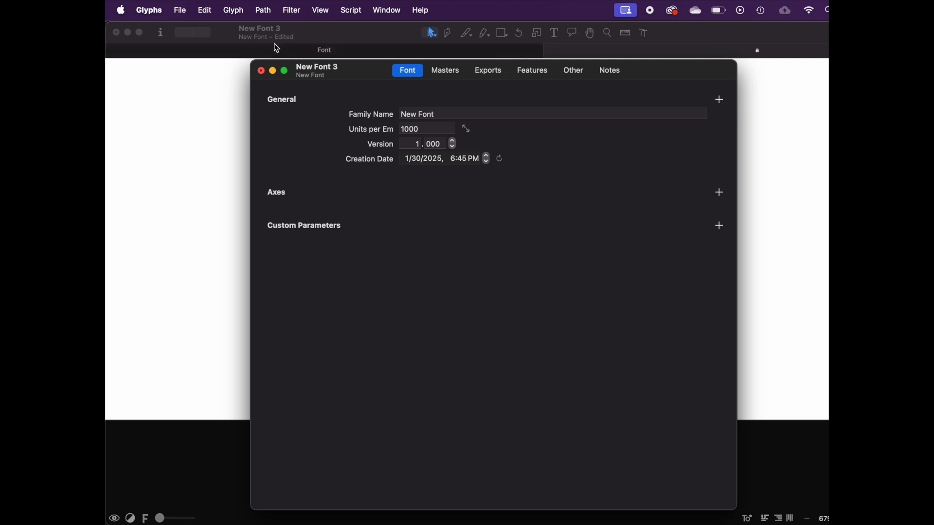
click(262, 71)
click(159, 32)
click(477, 121)
click(494, 122)
text(Hello Class Demo)
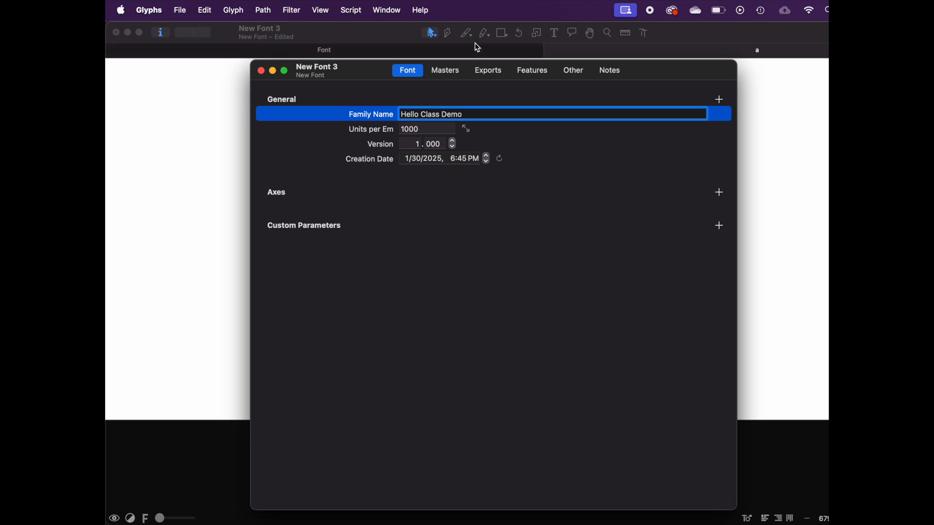
Step: Review the Masters, Exports, Features and Other sections of Font Info, then close the window
click(447, 71)
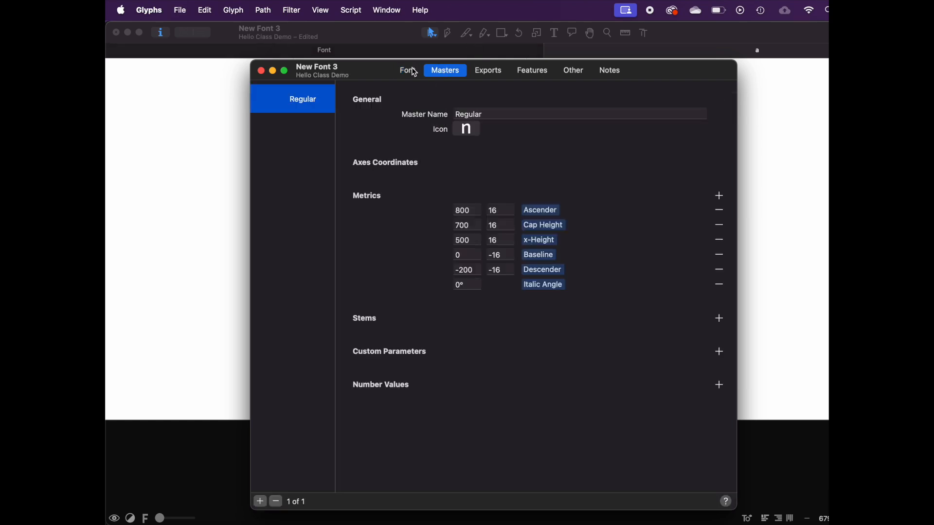
click(480, 73)
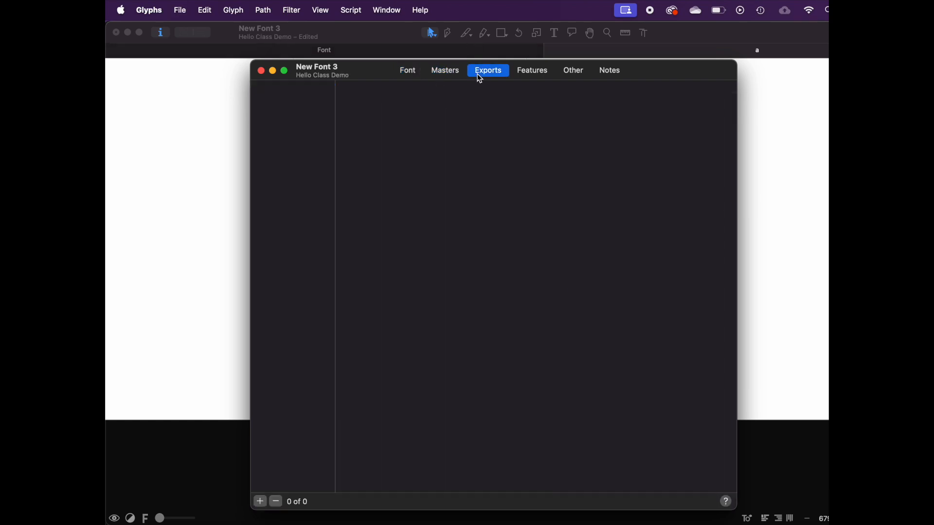
click(548, 74)
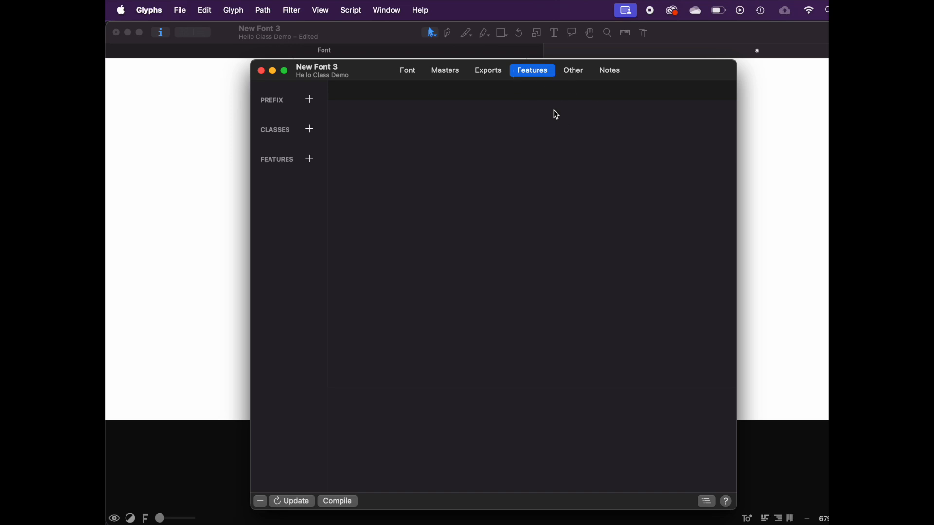
click(578, 75)
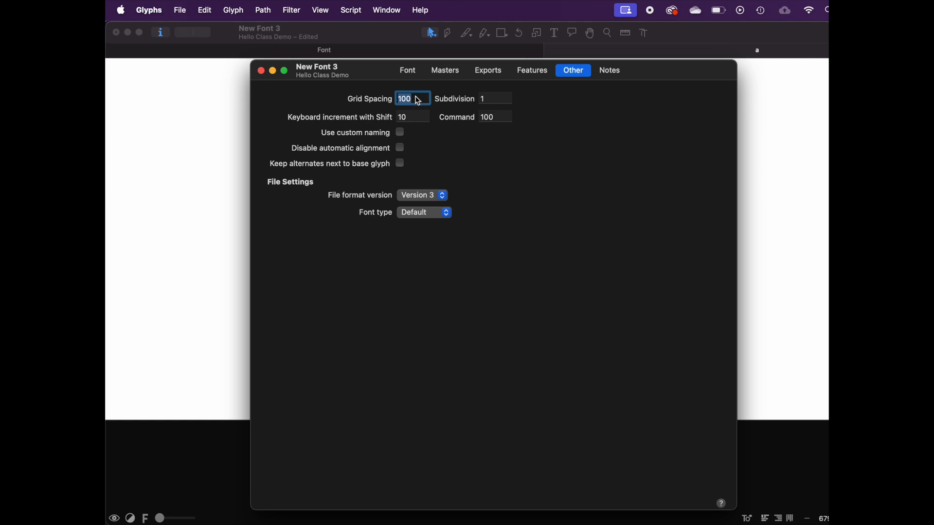
click(262, 71)
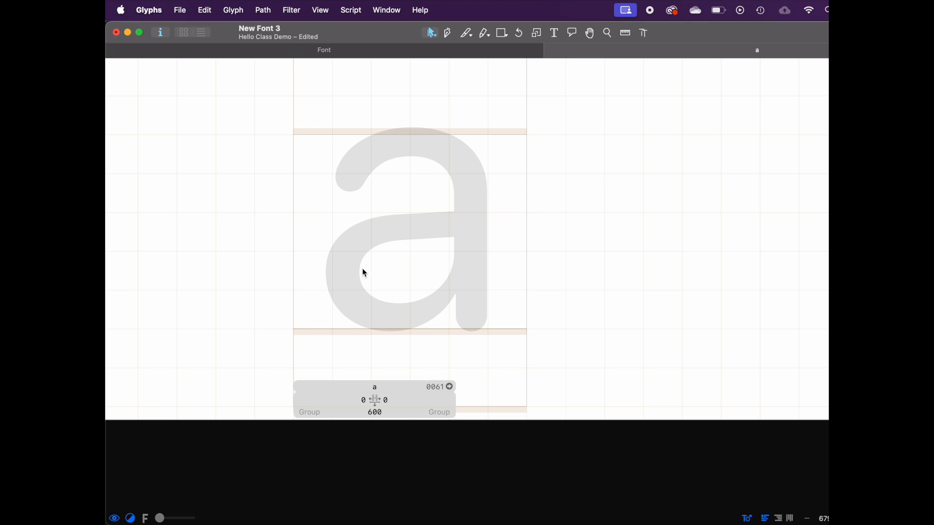
Step: Draw several square pixels for the a with the Rectangle tool, then undo them all
click(503, 33)
drag(294, 252, 334, 291)
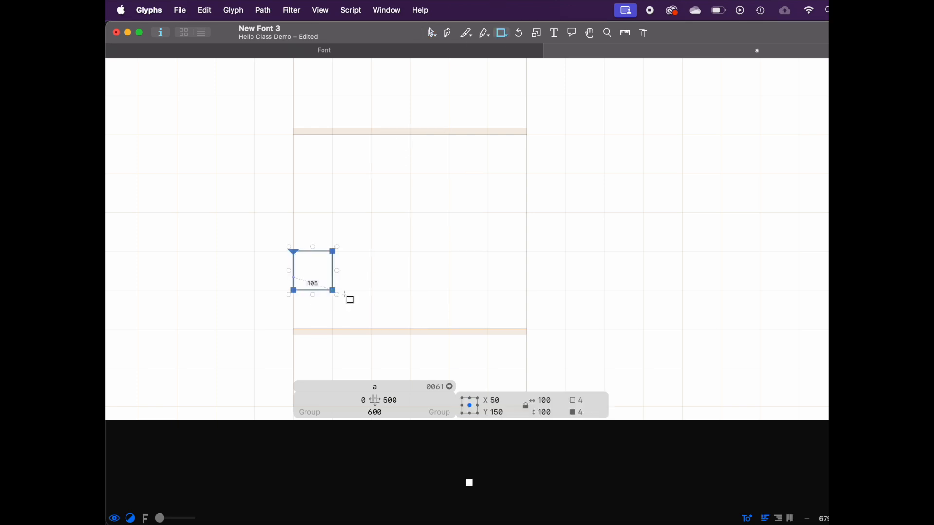
key(super+z)
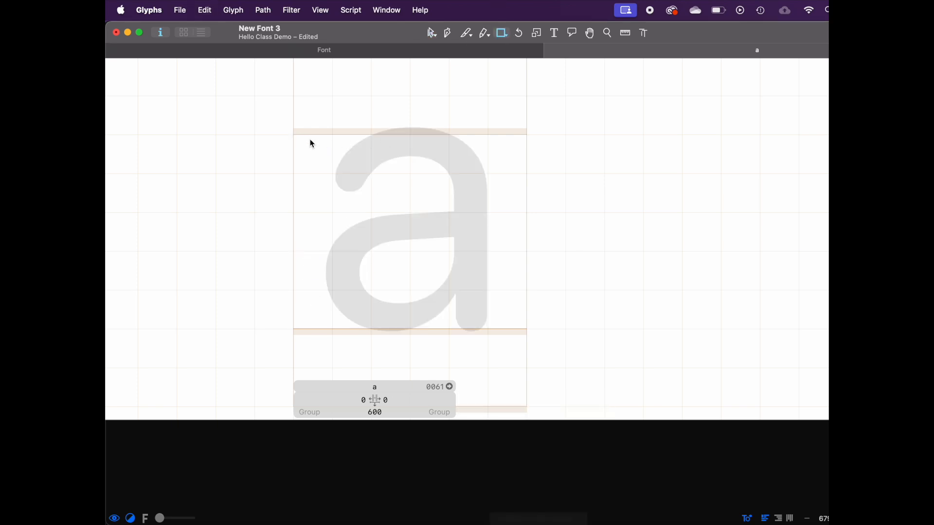
drag(294, 135, 373, 174)
drag(449, 212, 481, 285)
drag(293, 212, 372, 250)
drag(371, 136, 448, 212)
mouse_move(488, 95)
mouse_down()
mouse_move(462, 100)
mouse_move(590, 134)
mouse_up()
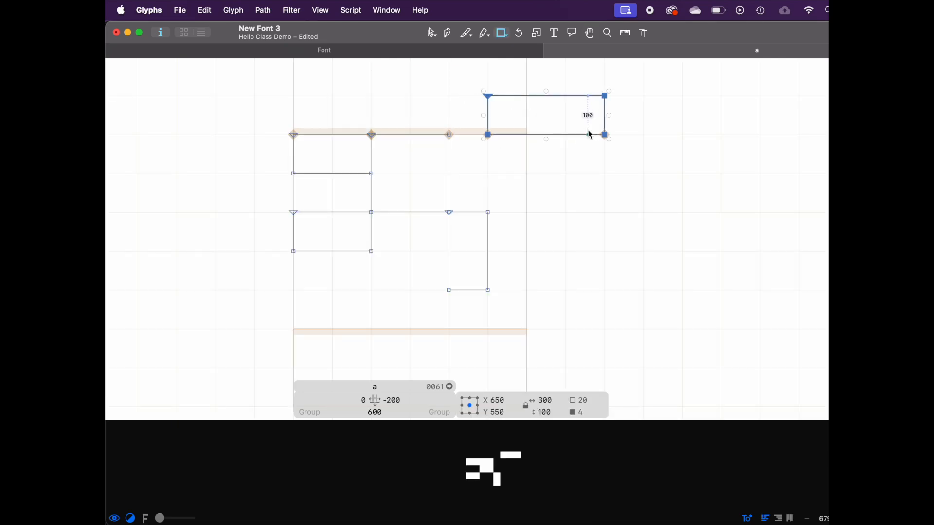
key(super+z)
key(super+z)
key(super+z)
key(super+z)
key(super+z)
mouse_move(373, 249)
mouse_down()
mouse_move(488, 135)
mouse_move(294, 329)
mouse_up()
key(space)
click(431, 36)
click(296, 254)
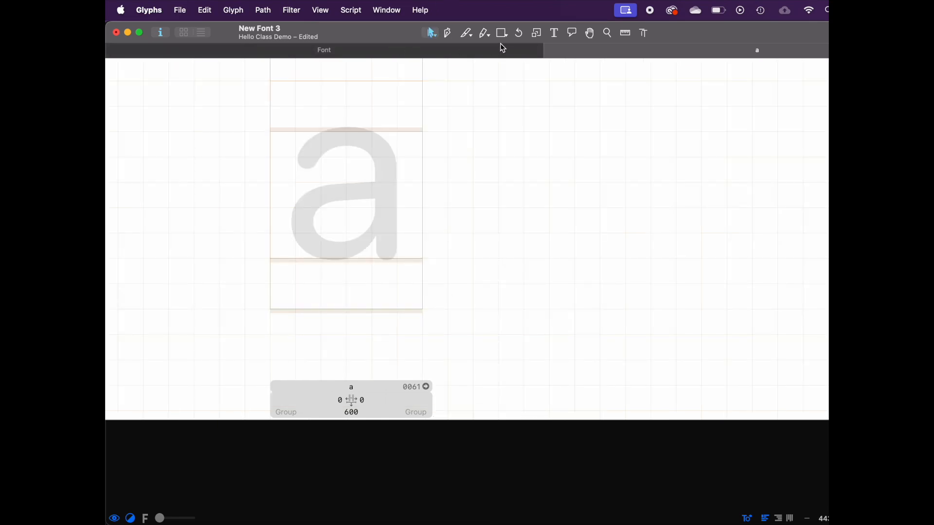
click(502, 33)
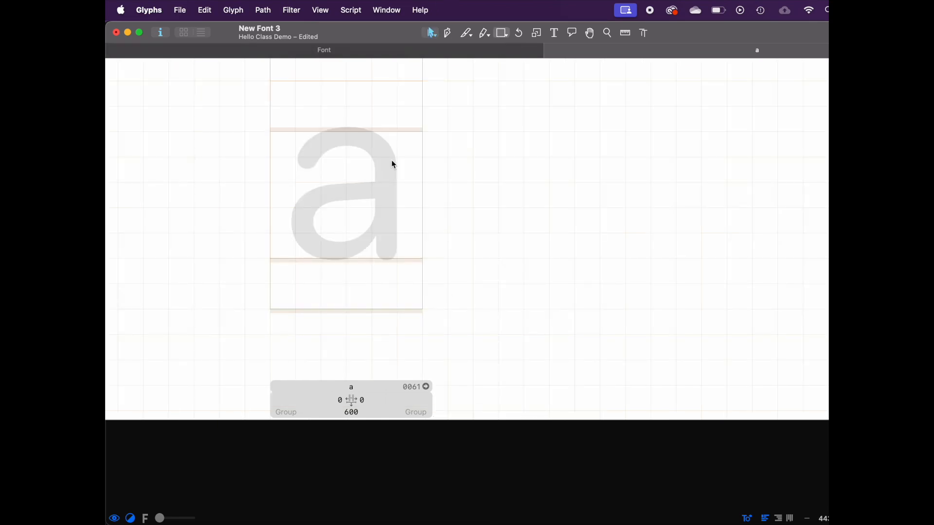
Step: Build a pixelated a from 100-unit squares with the Rectangle tool and preview it filled
scroll(322, 213, up, 3)
drag(313, 168, 395, 251)
drag(395, 210, 434, 248)
mouse_move(400, 170)
mouse_down()
mouse_move(434, 200)
mouse_move(426, 174)
mouse_up()
scroll(435, 202, up, 2)
mouse_move(451, 173)
mouse_down()
mouse_move(419, 128)
mouse_move(370, 92)
mouse_move(409, 139)
mouse_up()
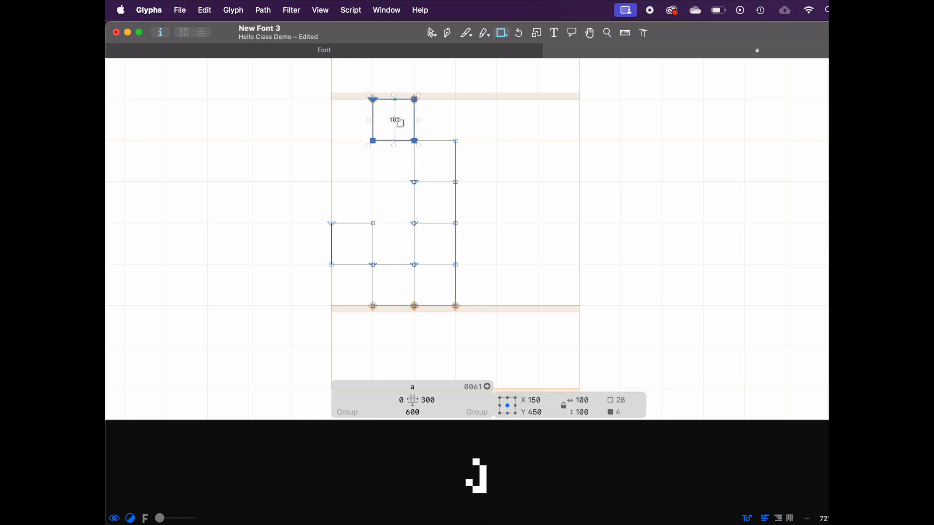
drag(374, 183, 411, 217)
key(space)
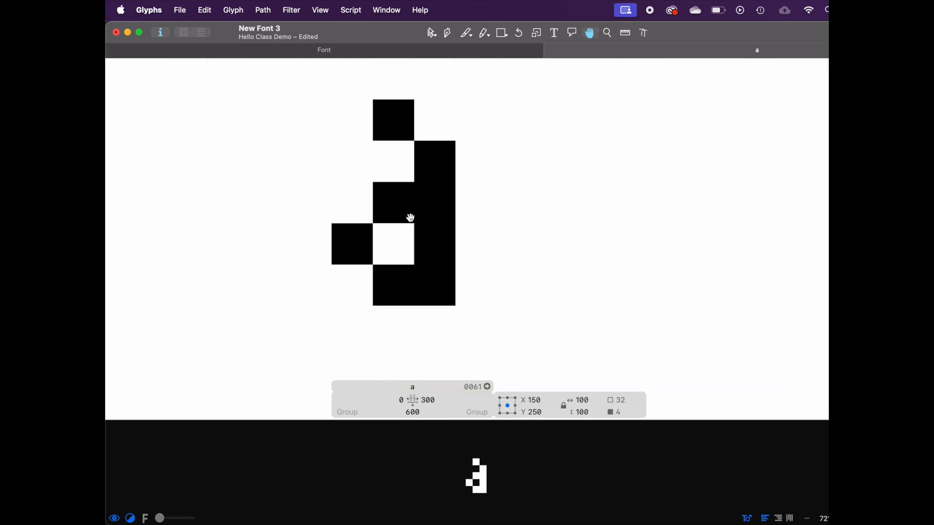
Step: Inspect the a's pixel squares, previewing the filled shape while selecting them
click(431, 32)
click(441, 175)
double_click(451, 170)
key(space)
double_click(452, 203)
scroll(470, 344, down, 3)
key(space)
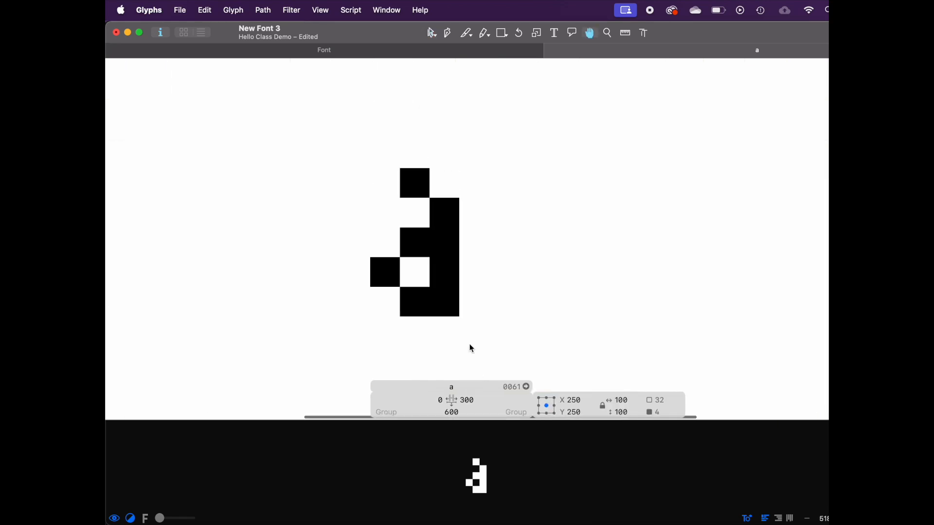
click(468, 340)
double_click(460, 309)
key(space)
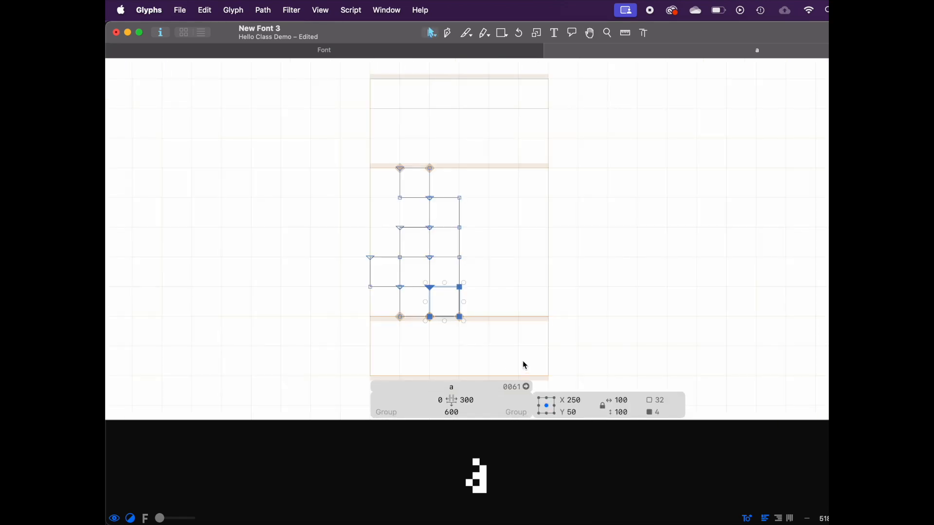
drag(429, 257, 429, 239)
key(space)
key(super+z)
Step: Select and delete all the pixel squares in the a
drag(285, 127, 502, 340)
key(BackSpace)
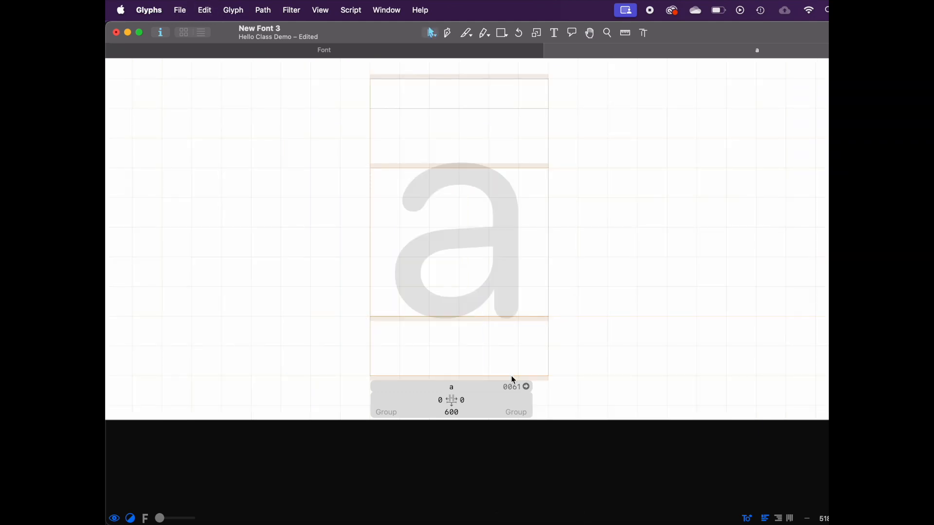
Step: Draw a 100-unit square at the glyph's origin on the baseline with the Rectangle tool
click(502, 33)
drag(366, 319, 412, 273)
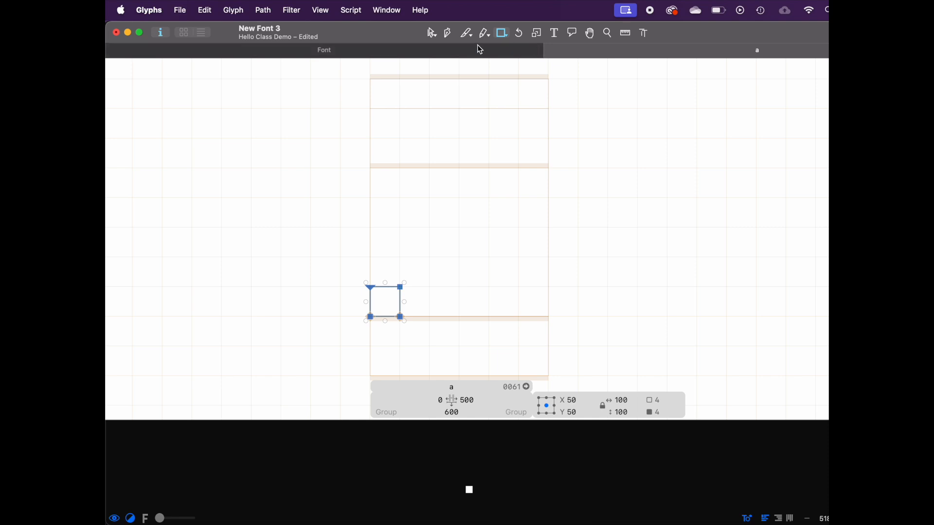
Step: Convert the square into a component glyph named pixel
key(v)
right_click(389, 299)
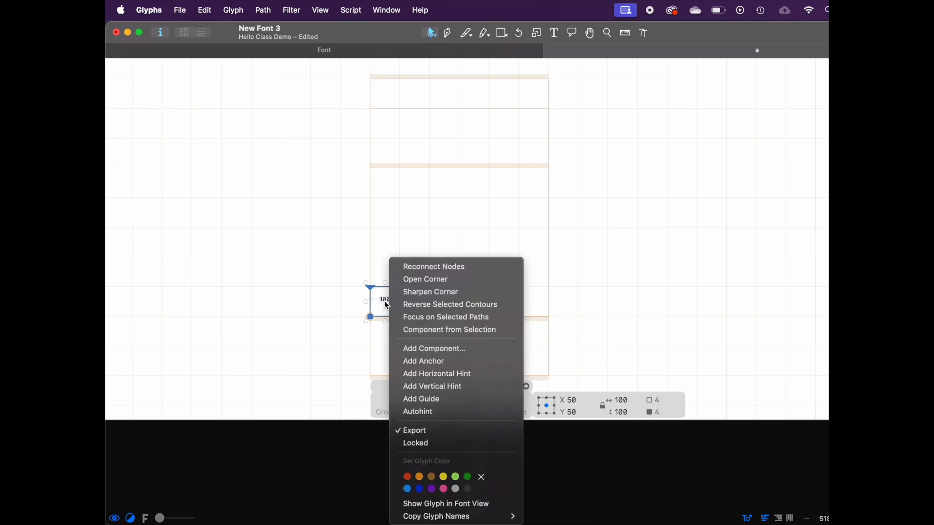
right_click(381, 310)
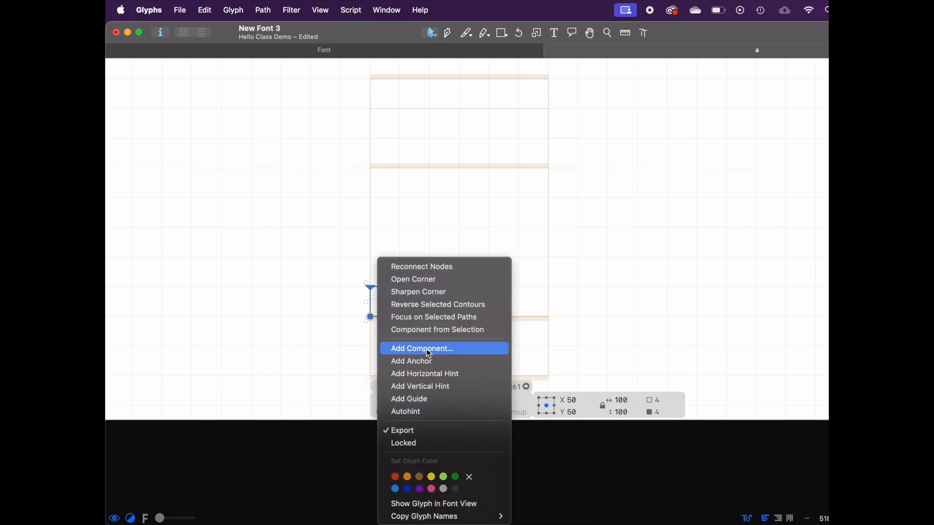
click(411, 332)
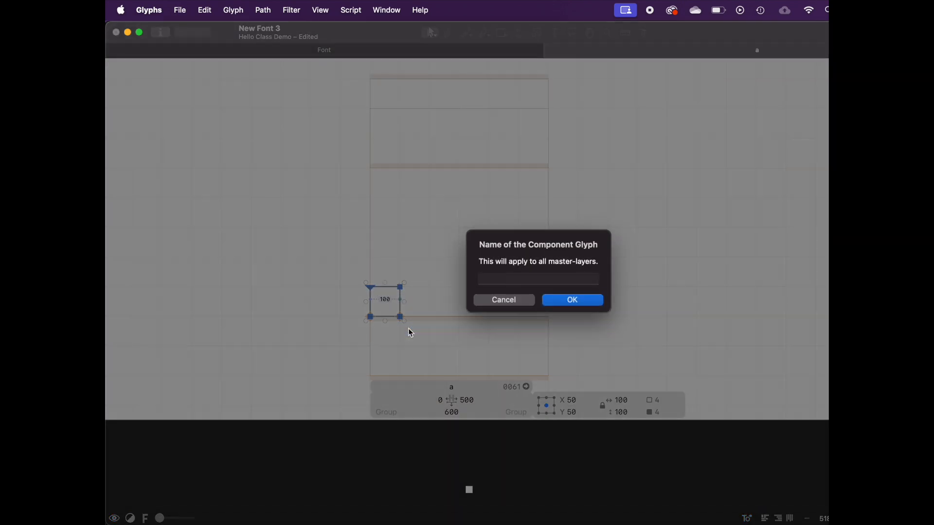
text(pixe)
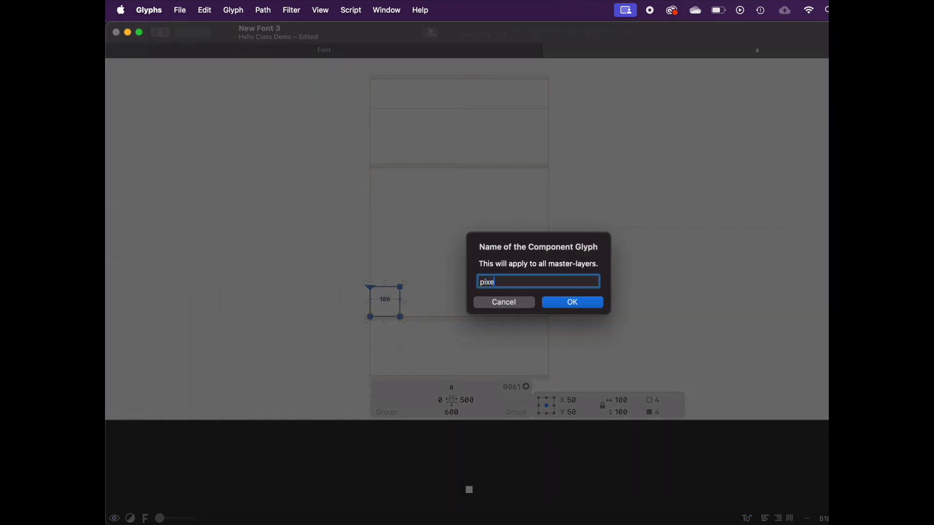
text(l)
key(Return)
Step: Set the pixel glyph's right sidebearing to 0
double_click(476, 402)
text(0)
key(Return)
Step: Copy and paste the pixel component in the a to make a row of four pixels
click(421, 311)
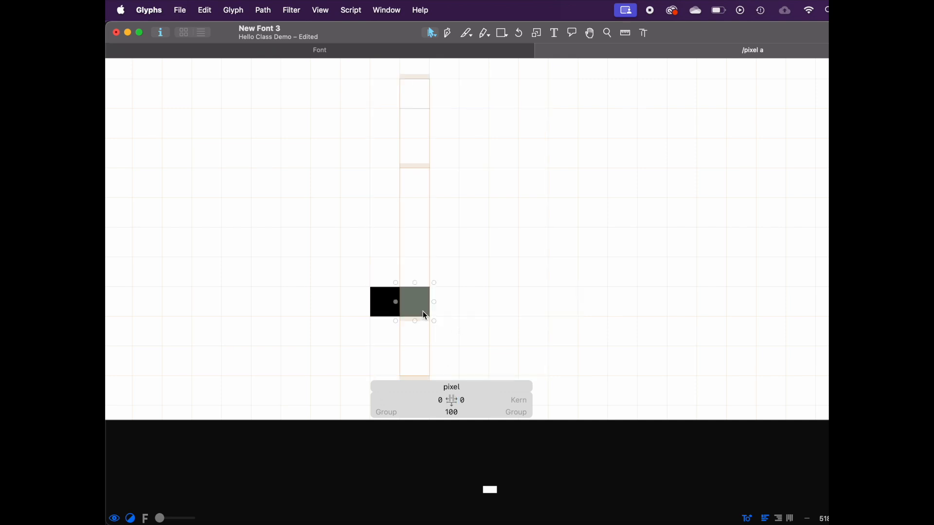
click(453, 288)
click(423, 298)
key(super+c)
key(super+v)
key(super+a)
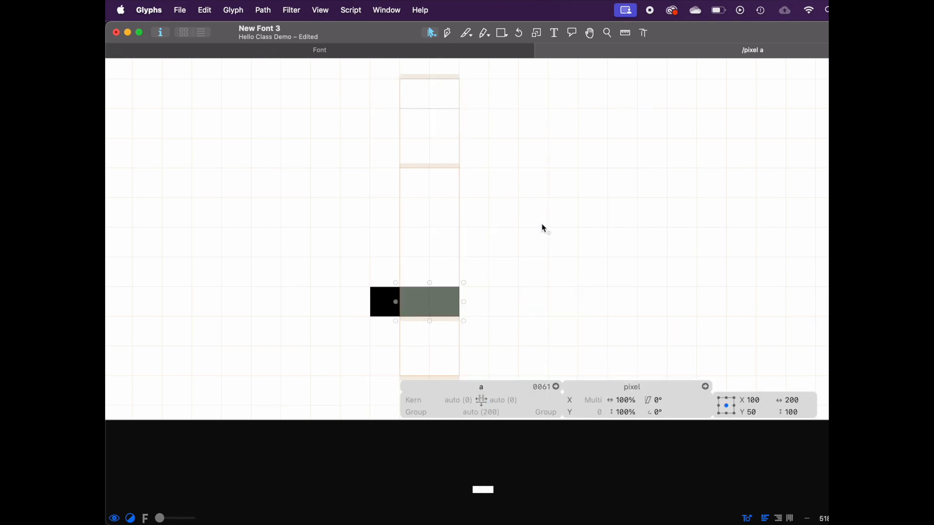
key(super+c)
key(super+v)
Step: Disable automatic alignment for the selected pixel components in the a
click(450, 302)
click(440, 235)
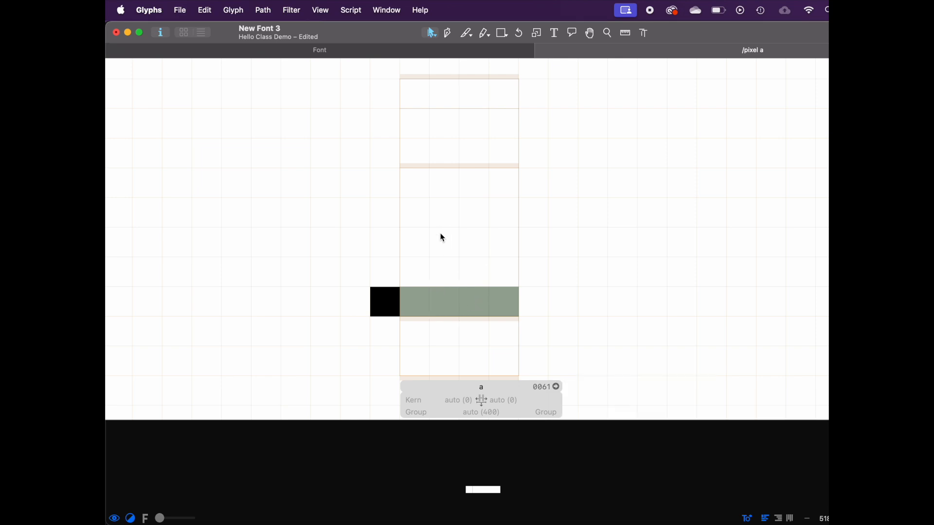
click(447, 308)
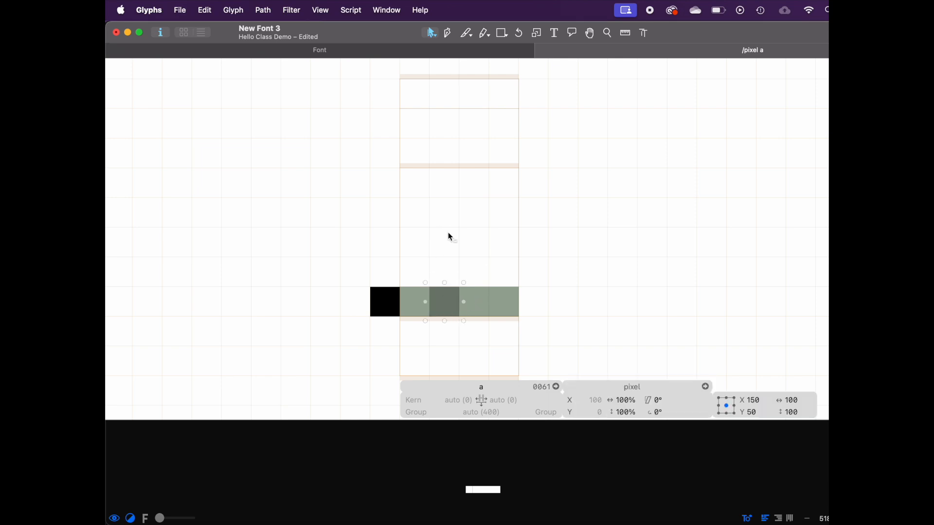
shift+click(419, 297)
shift+click(474, 299)
right_click(462, 300)
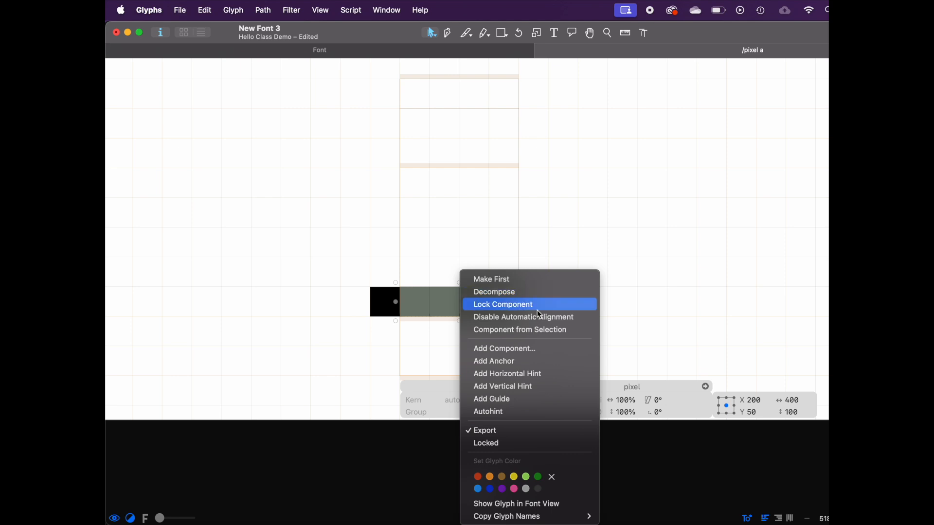
click(549, 320)
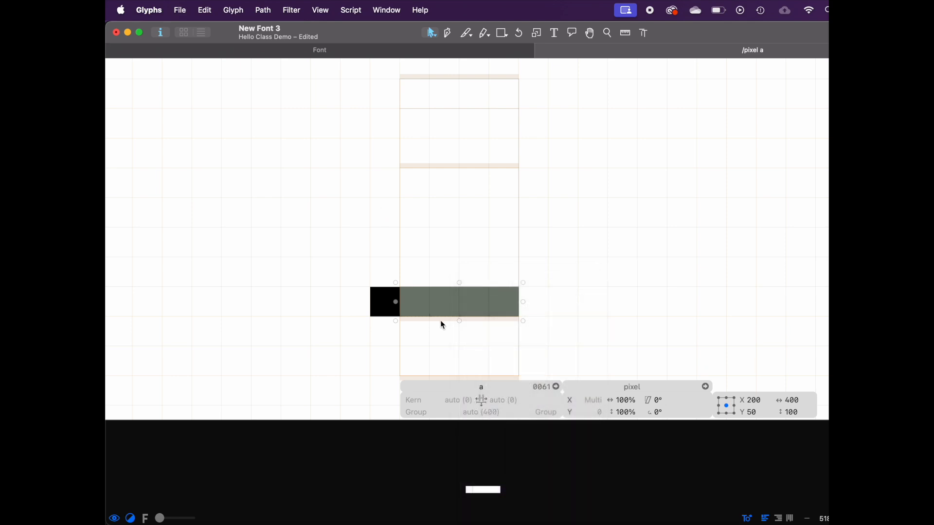
Step: Move the pixel components into a pixelated a shape and preview it
drag(428, 307, 405, 301)
key(Right)
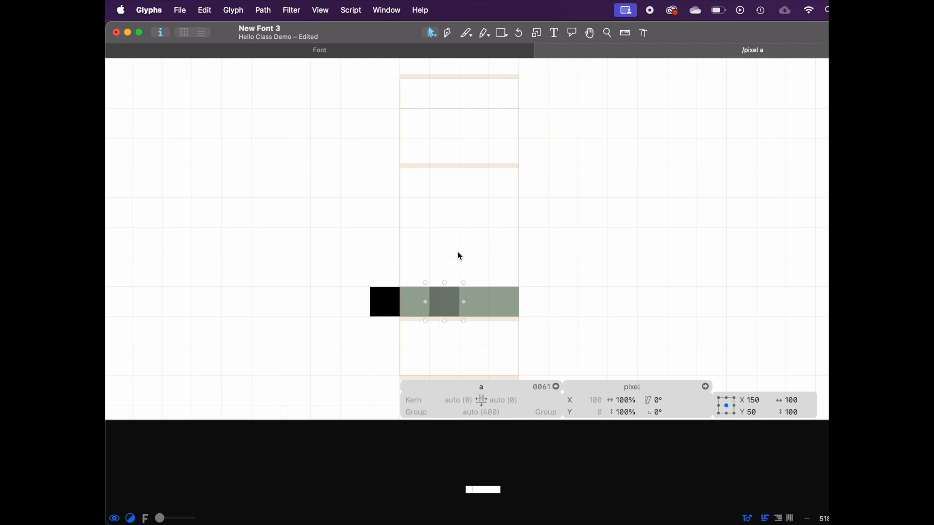
right_click(471, 304)
click(493, 317)
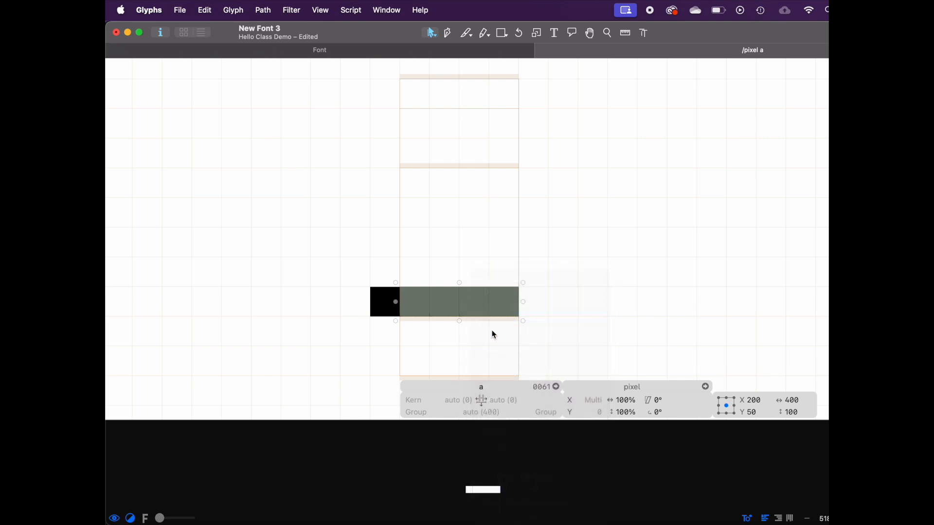
click(487, 350)
drag(453, 297, 429, 264)
drag(416, 304, 442, 262)
drag(515, 306, 436, 178)
key(space)
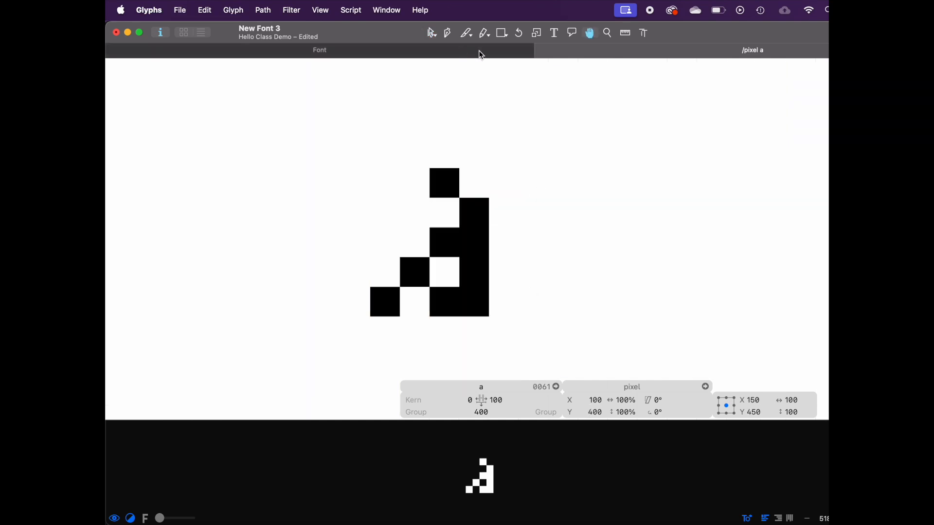
key(t)
click(394, 241)
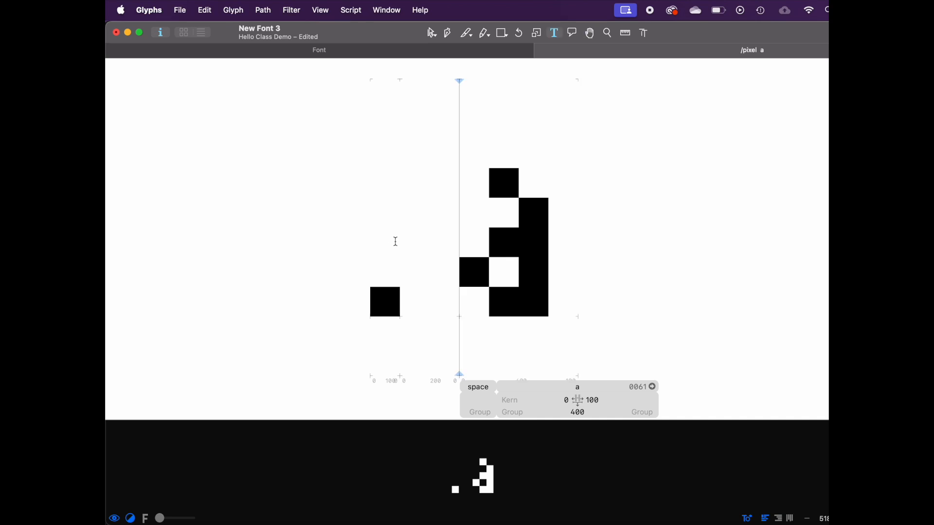
key(Left)
key(Right)
key(Escape)
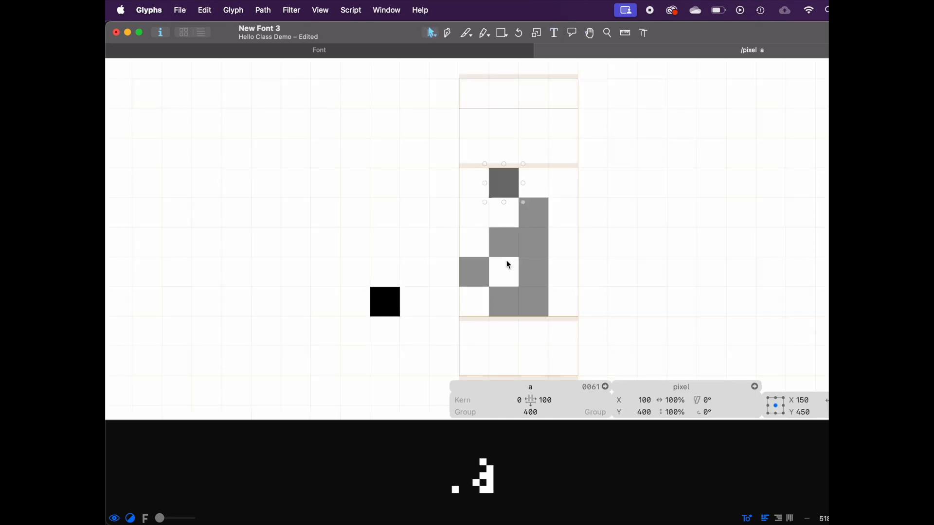
Step: Try dragging the pixel glyph's nodes, then undo the moves
double_click(387, 315)
drag(370, 288, 288, 263)
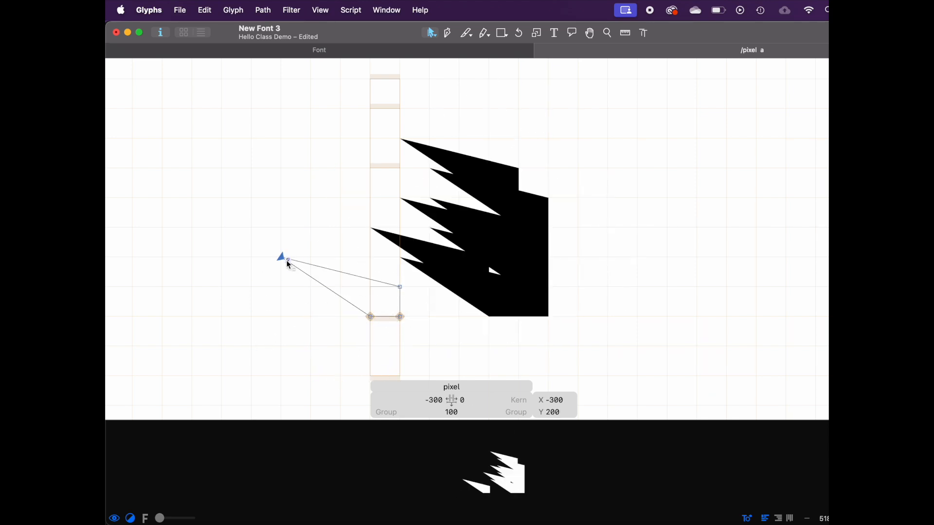
drag(371, 316, 281, 317)
drag(400, 287, 400, 198)
key(super+z)
key(super+z)
key(super+z)
Step: Append the letters bcdefg to the edit text after the a
drag(402, 317, 386, 307)
click(399, 325)
key(super+a)
text(t)
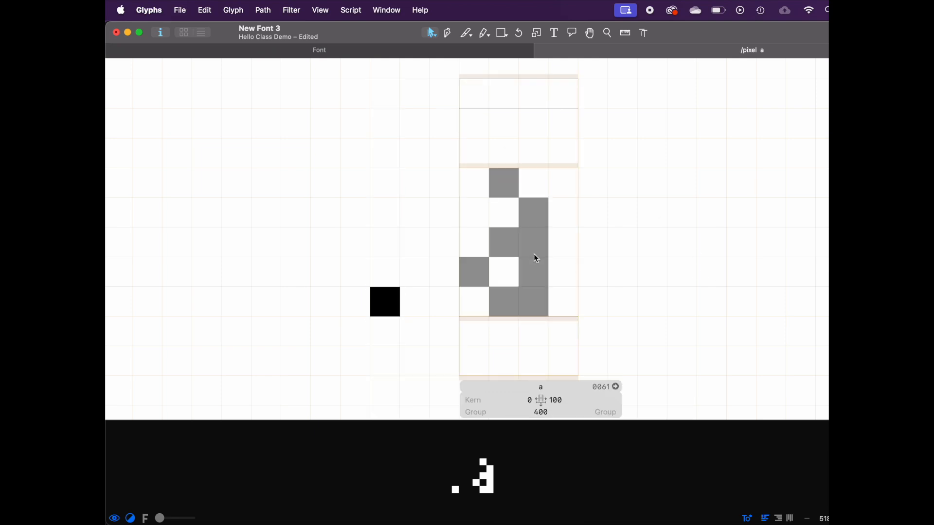
text(b)
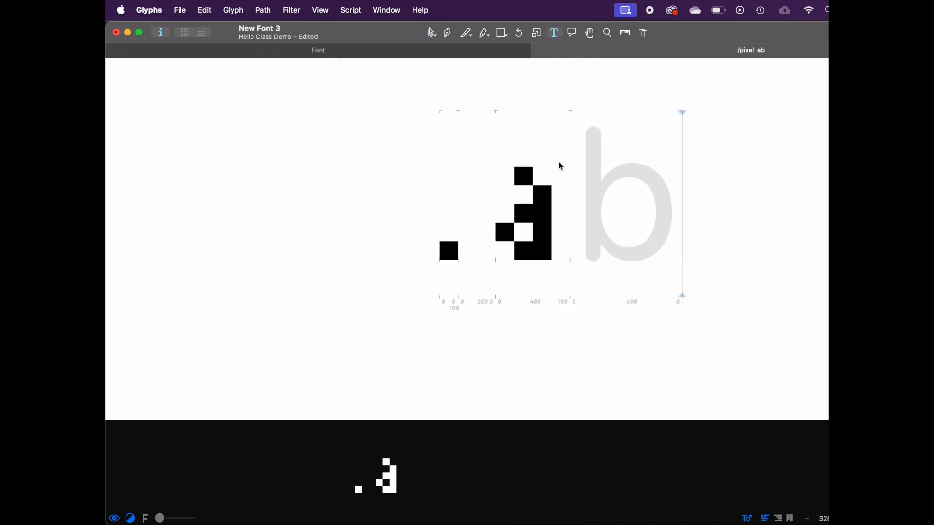
text(cdefg)
Step: Open the b for editing and add a pixel component to it
scroll(559, 161, up, 1)
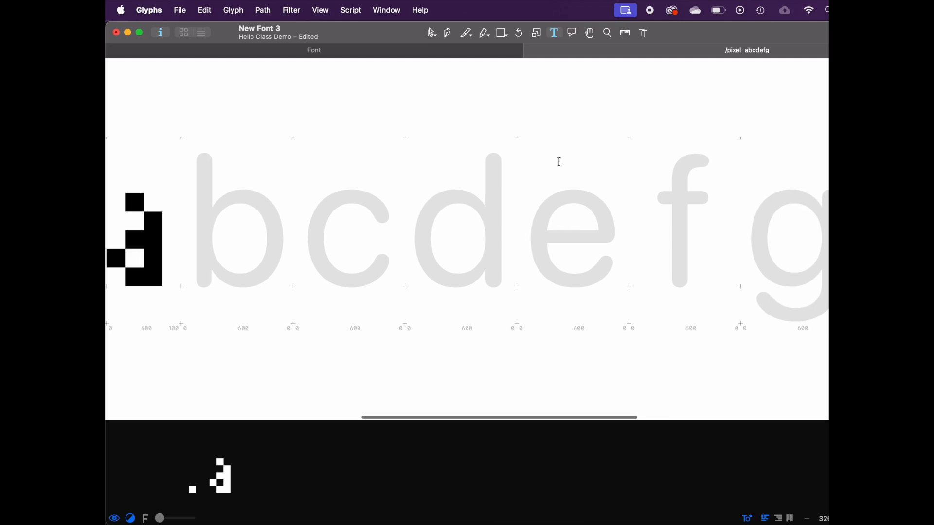
scroll(559, 161, left, 2)
double_click(320, 280)
right_click(320, 278)
click(345, 288)
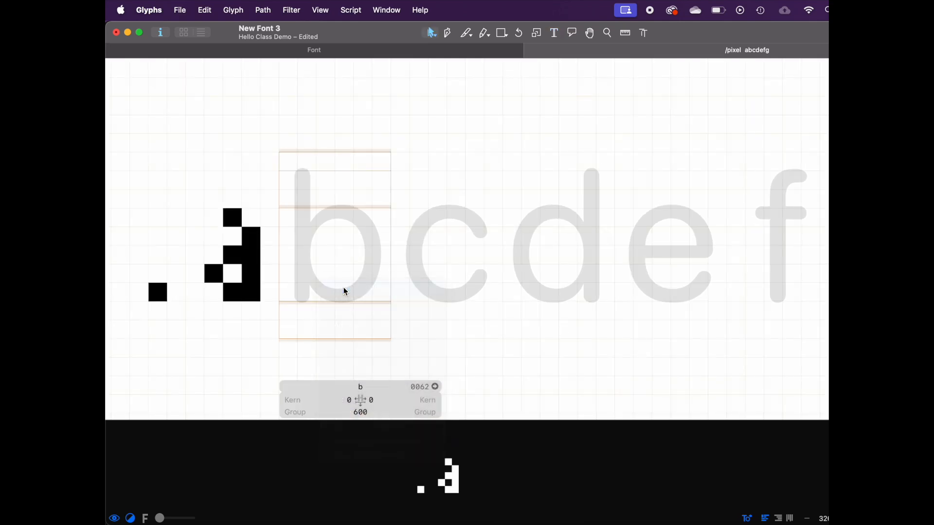
text(pix)
key(Return)
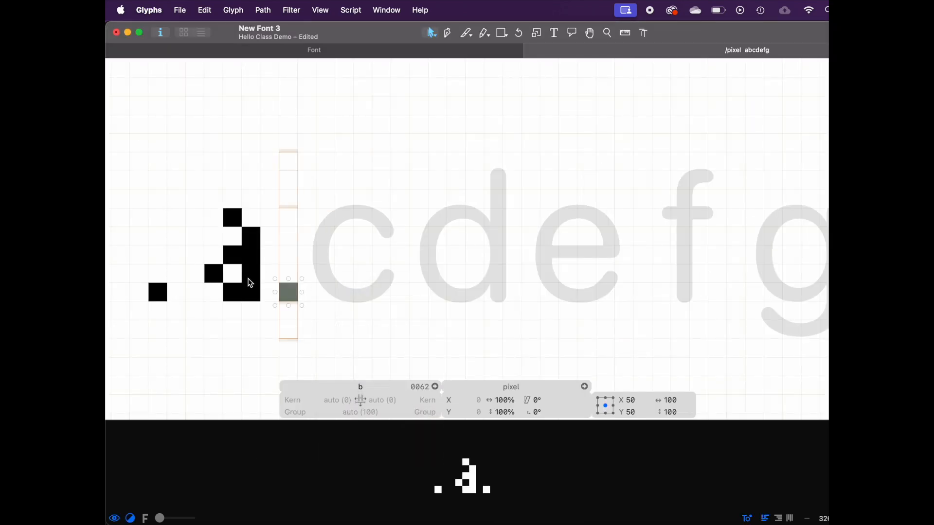
right_click(291, 297)
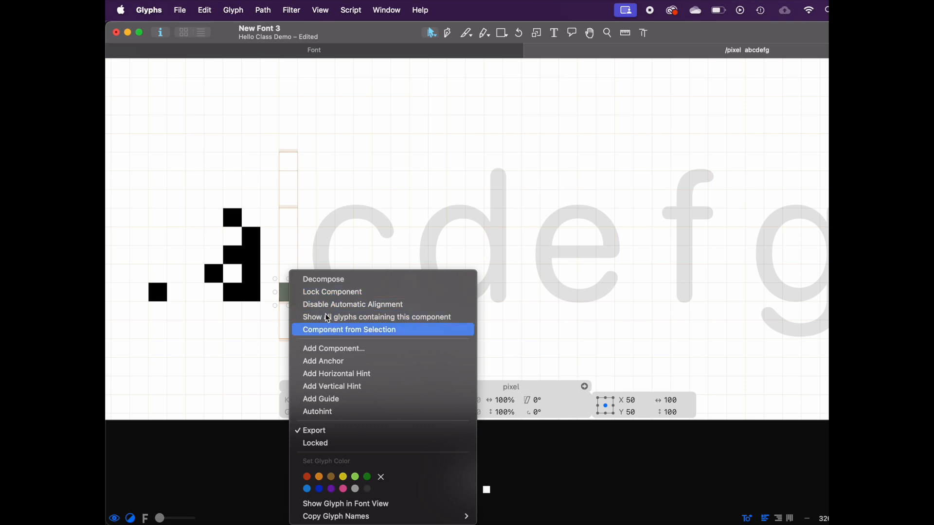
Step: Disable automatic alignment on the b's pixel component
click(328, 305)
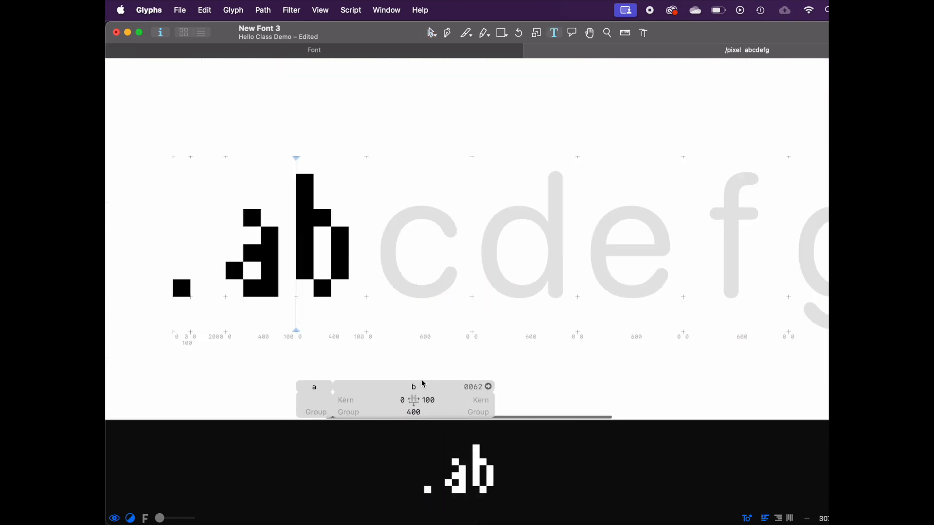
Step: Try setting the b's left sidebearing to 100, then undo the change
click(379, 410)
click(390, 399)
click(447, 398)
click(394, 402)
key(Return)
click(392, 402)
text(100)
key(Return)
click(444, 401)
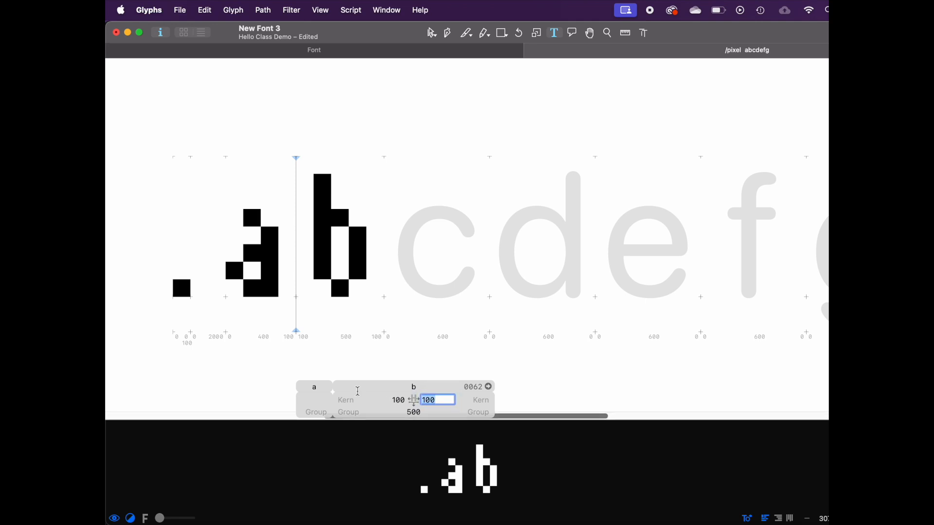
key(super+z)
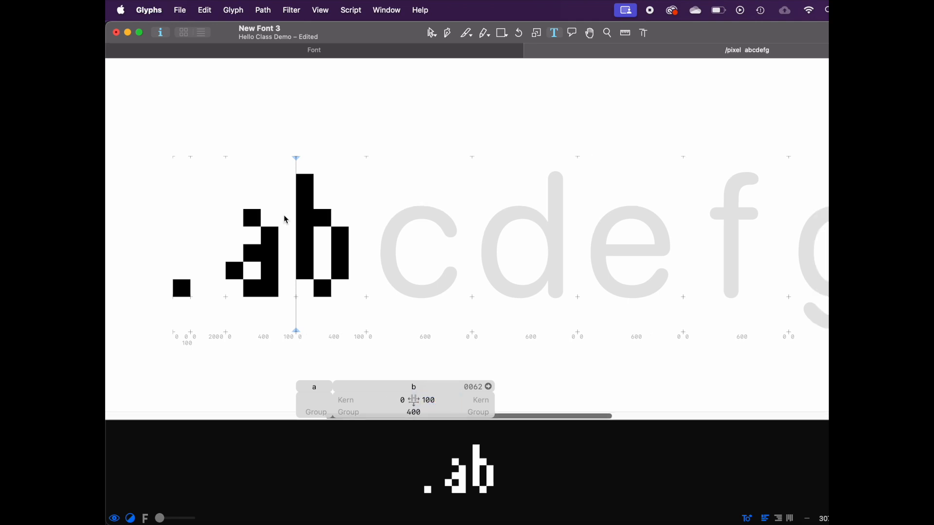
Step: Open the b for editing and set the font's grid spacing to 1
double_click(308, 235)
key(super+i)
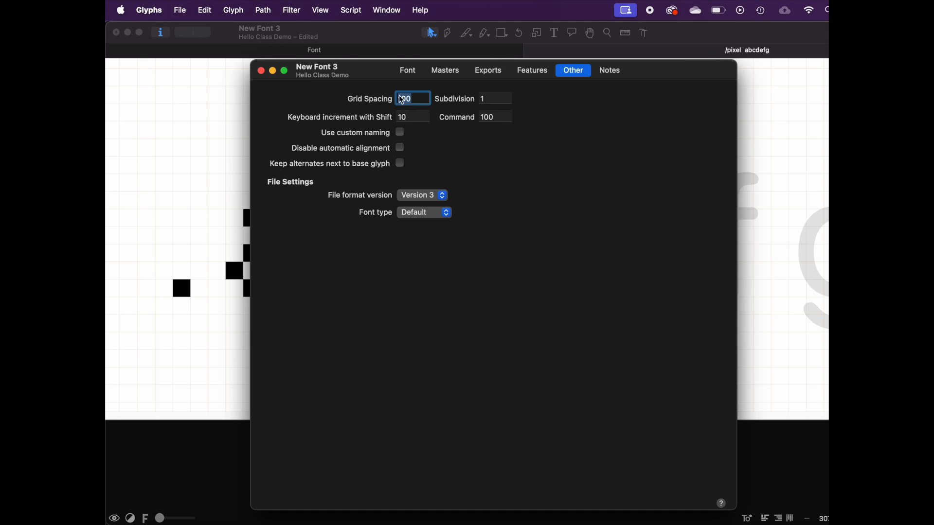
text(1)
click(262, 71)
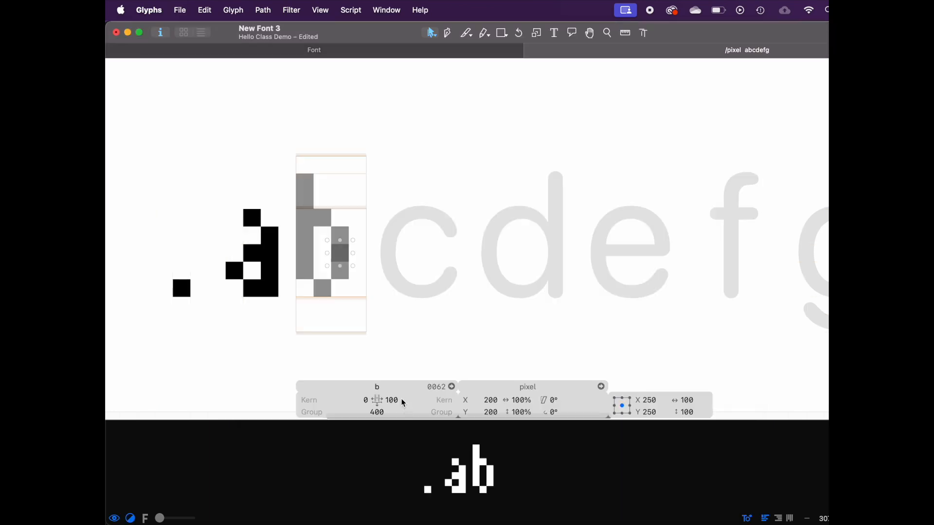
key(Return)
Step: Try nudging a pixel component in the b off the grid, then undo the moves
click(328, 305)
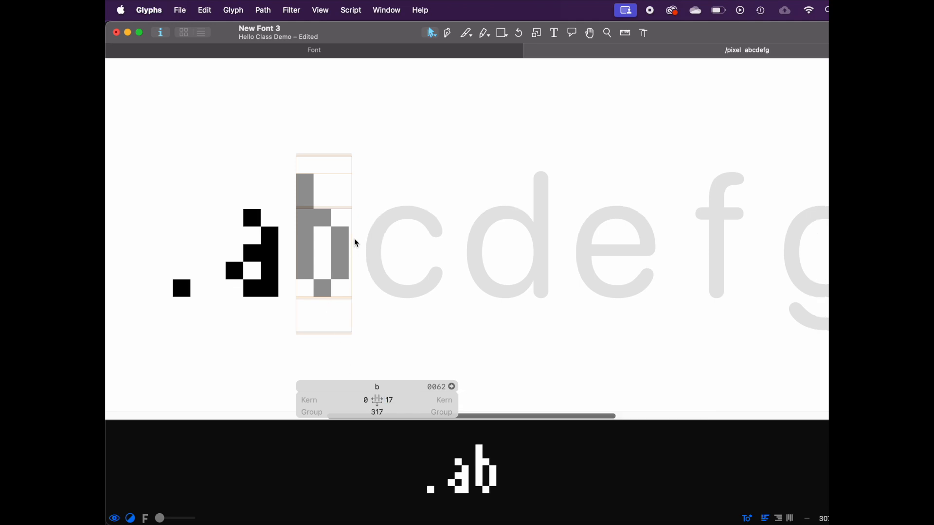
drag(344, 254, 346, 254)
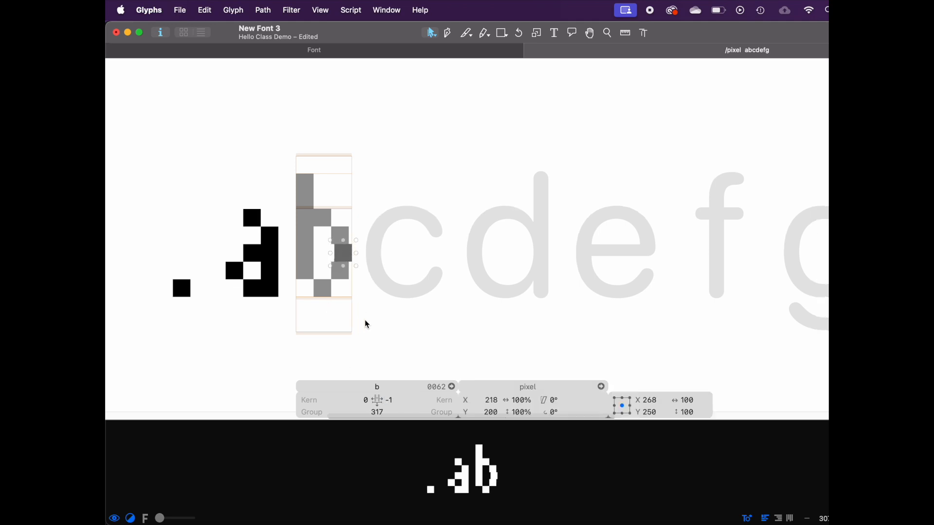
key(super+z)
key(super+z)
key(super+z)
scroll(352, 297, up, 5)
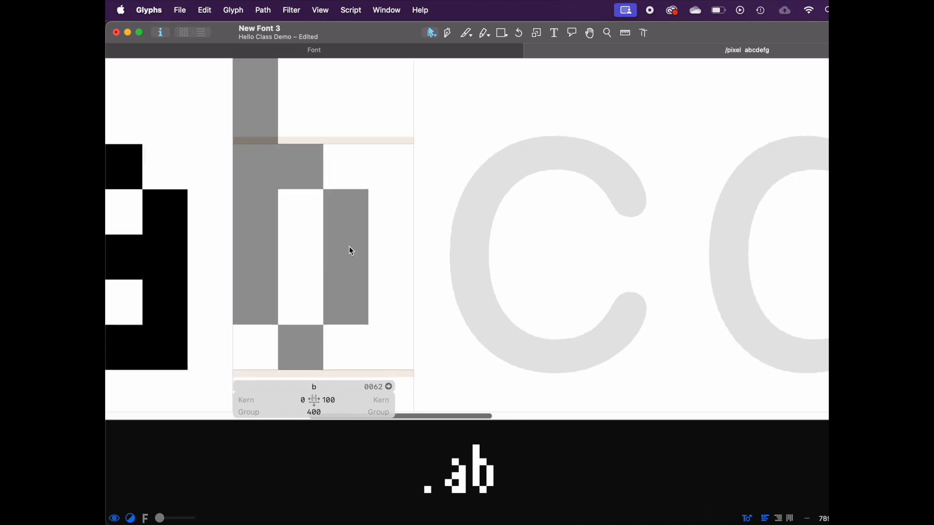
scroll(408, 252, down, 3)
Step: Restore the font's grid spacing in the font settings
key(super+i)
click(394, 92)
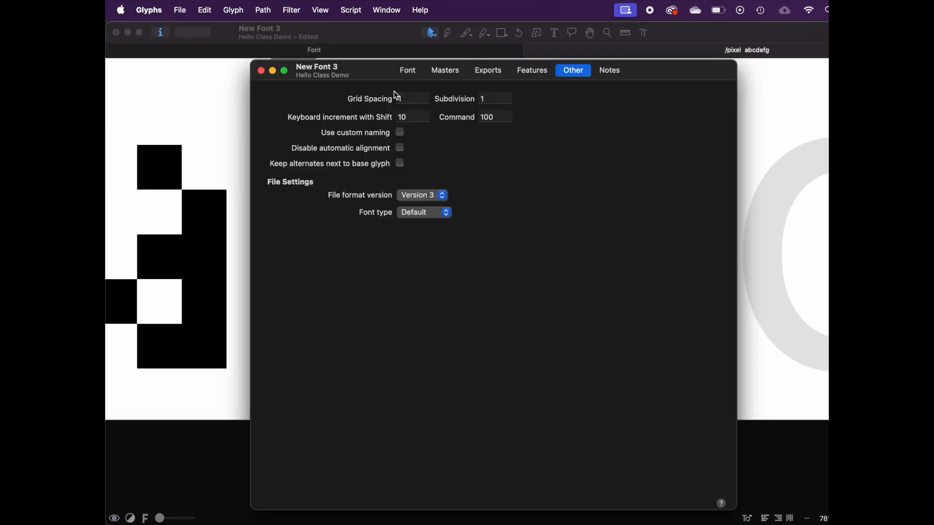
text(0)
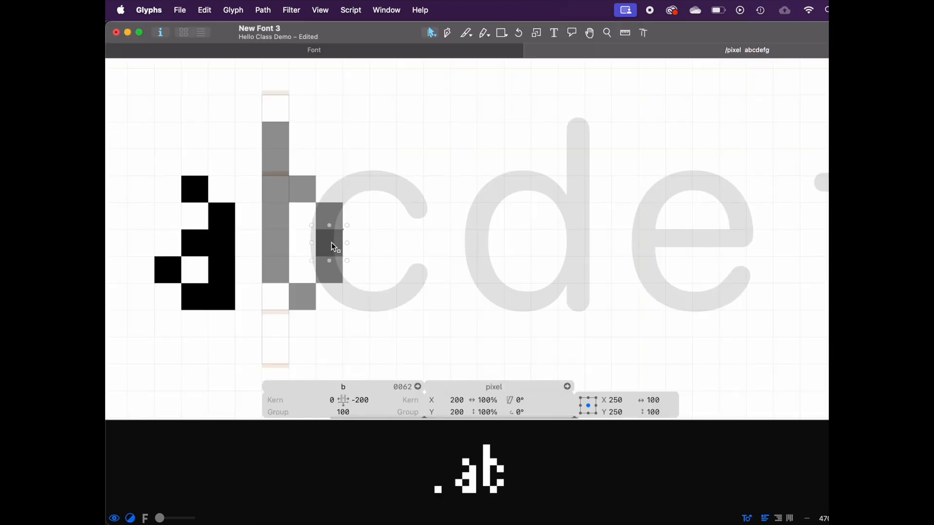
Step: Set the b's right sidebearing to 100
drag(335, 247, 332, 281)
key(super+z)
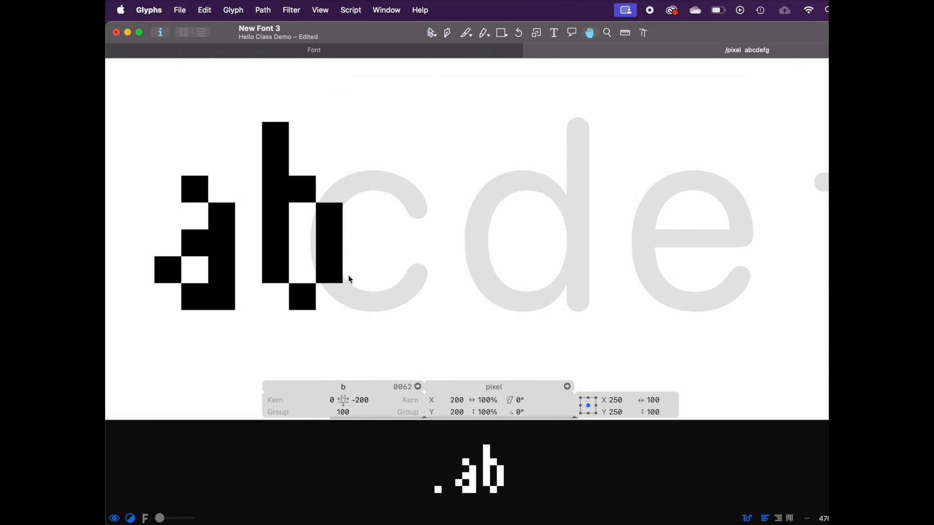
scroll(338, 267, down, 3)
click(557, 34)
click(437, 399)
text(100)
key(Return)
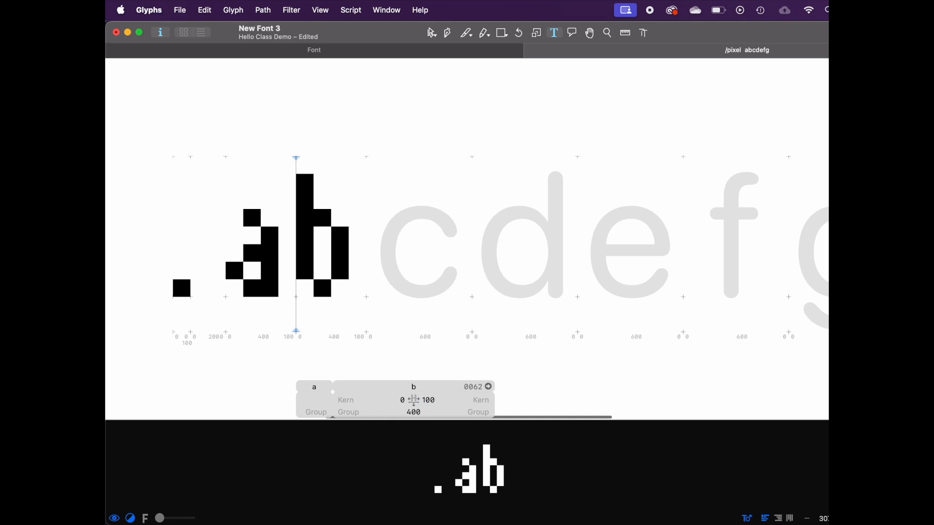
Step: Open the c for editing and add a pixel component to it
click(362, 258)
click(287, 236)
click(235, 252)
click(317, 245)
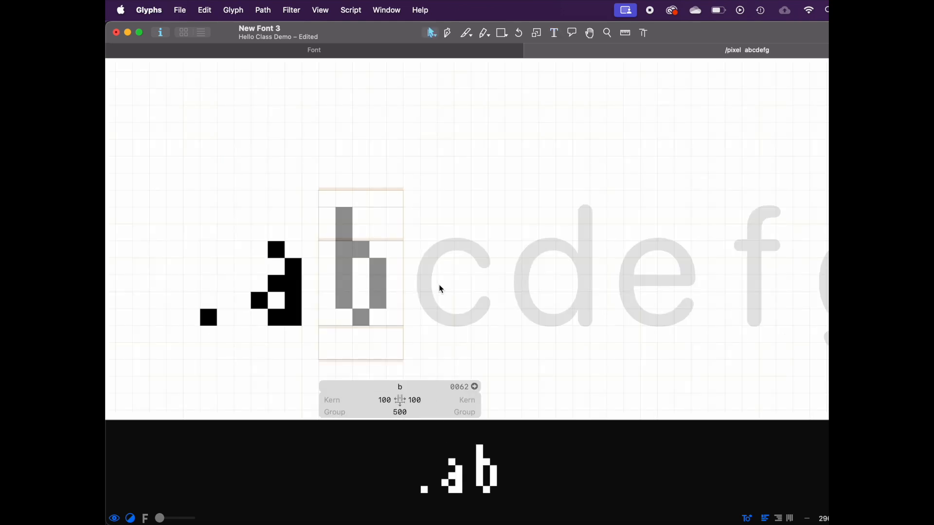
right_click(440, 285)
click(419, 272)
right_click(454, 282)
click(471, 290)
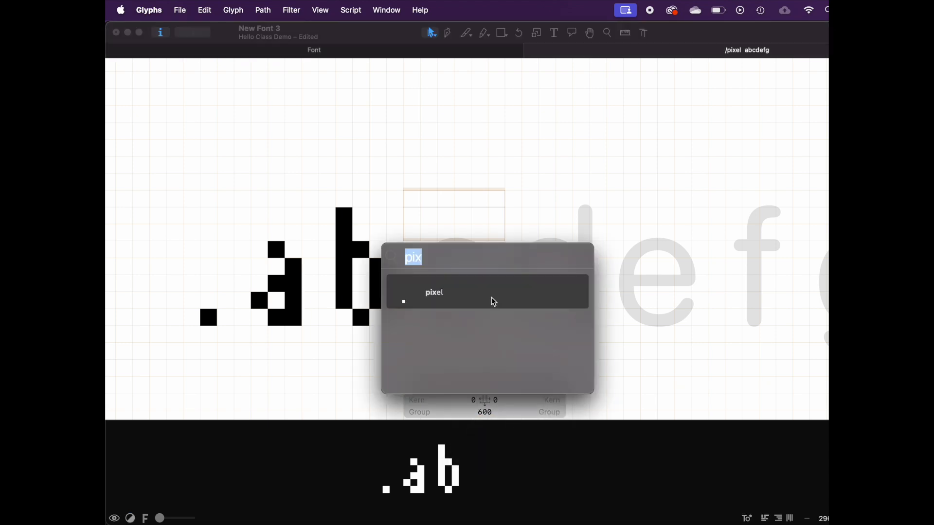
key(Return)
click(442, 319)
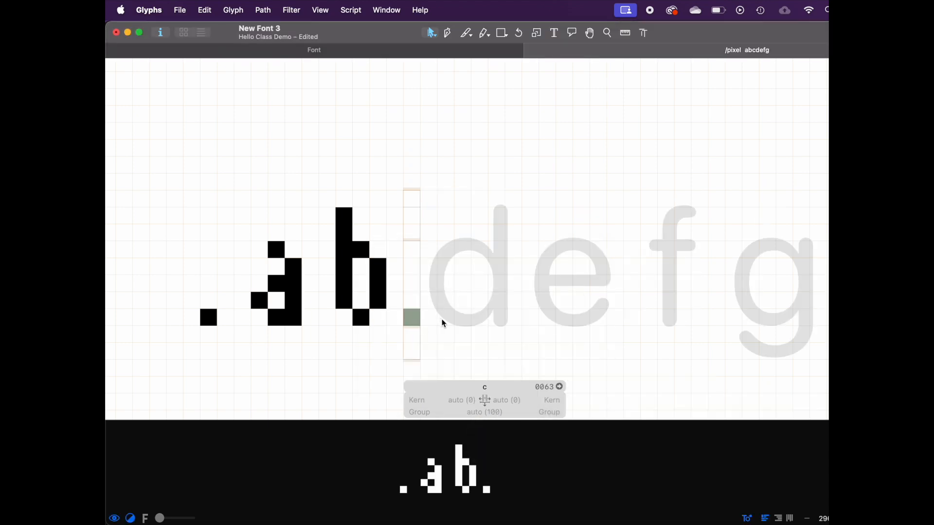
Step: Try building the c from pixel components, then undo back to an empty c
right_click(400, 315)
click(386, 252)
click(411, 317)
right_click(411, 317)
drag(412, 315, 417, 284)
key(super+z)
key(super+z)
key(super+z)
key(super+z)
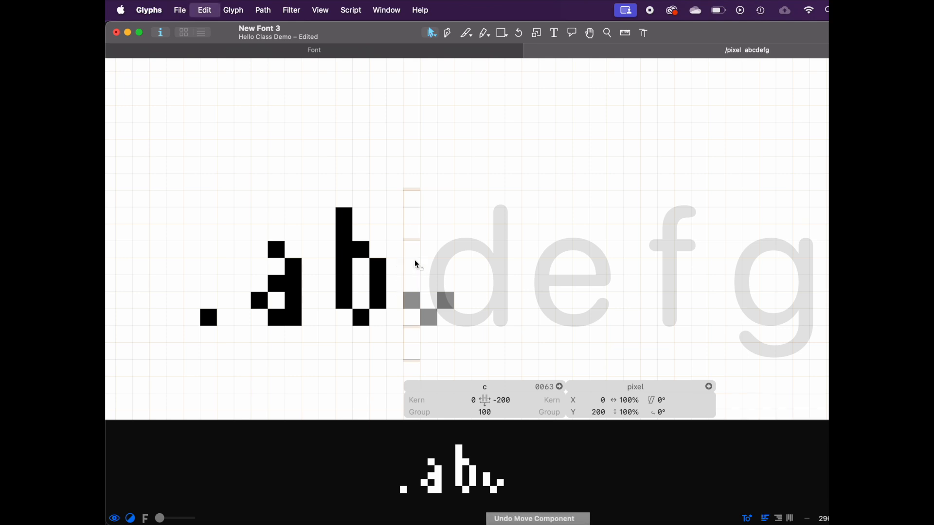
key(super+z)
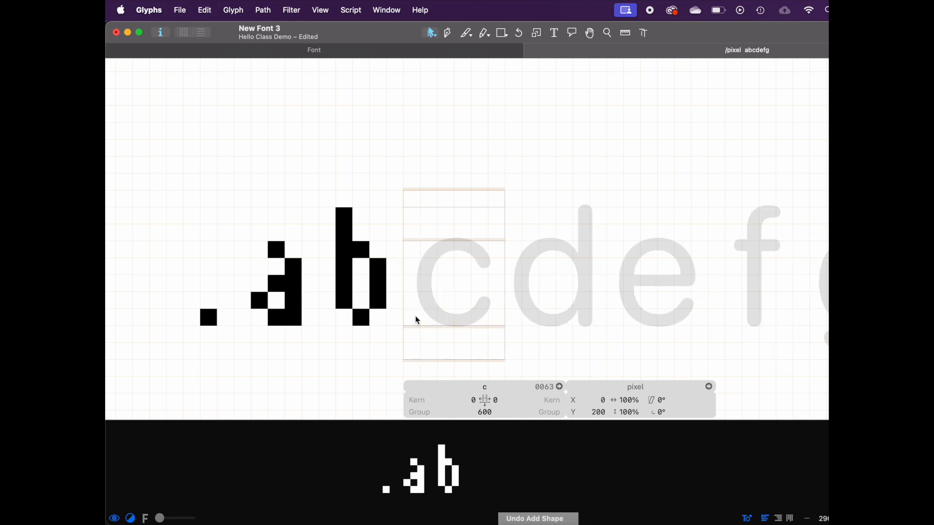
Step: Open the a for editing and select all of its pixel components
double_click(272, 281)
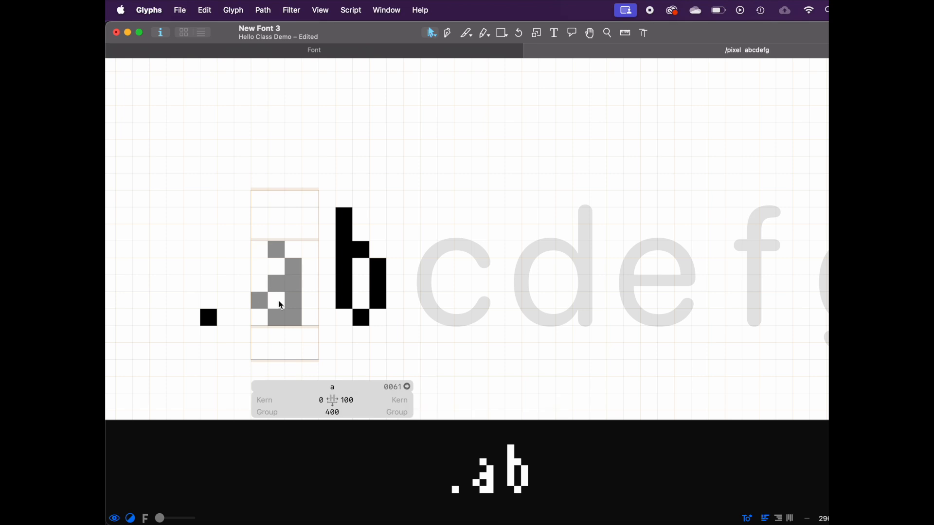
scroll(292, 329, up, 5)
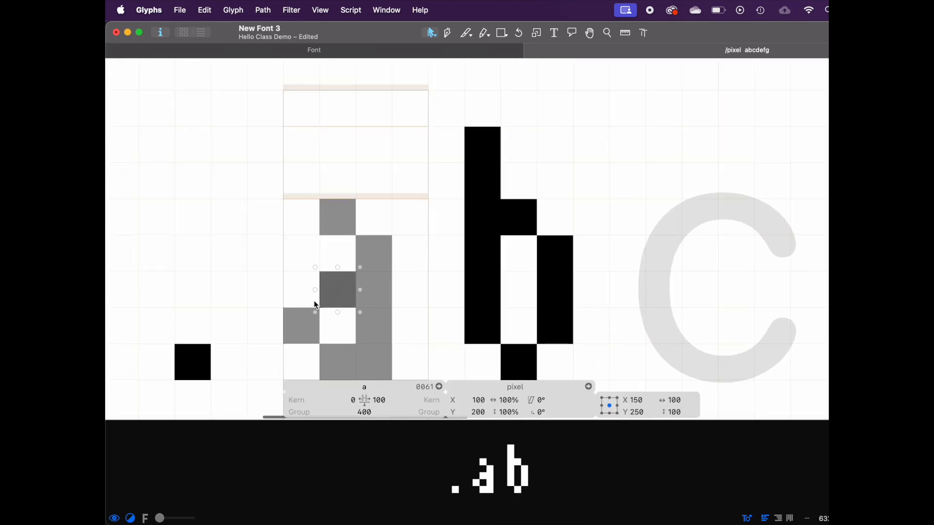
scroll(301, 321, down, 5)
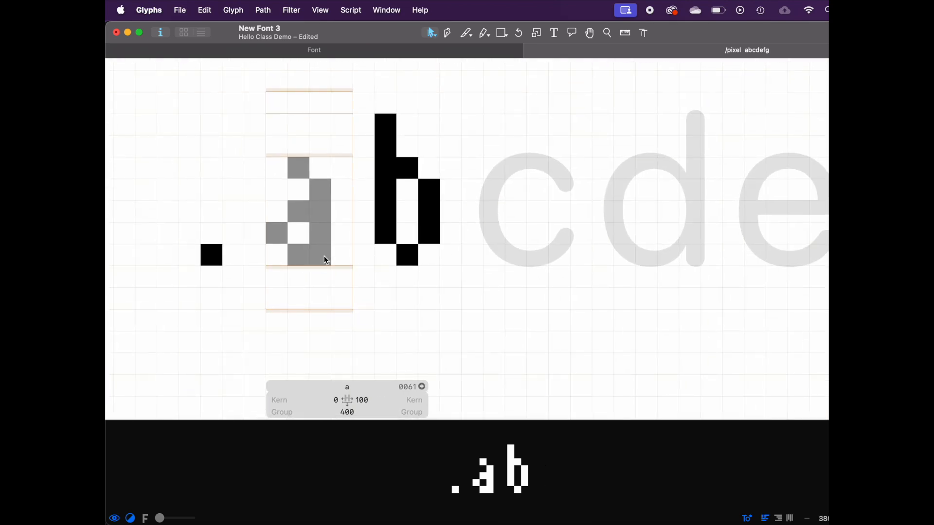
click(323, 259)
scroll(539, 213, right, 3)
scroll(539, 213, left, 2)
shift+click(266, 264)
shift+click(310, 262)
shift+click(312, 245)
shift+click(291, 243)
shift+click(308, 226)
shift+click(286, 197)
key(super+z)
Step: Try rotating the a's components 180° and moving them down, then undo it
key(super+alt+p)
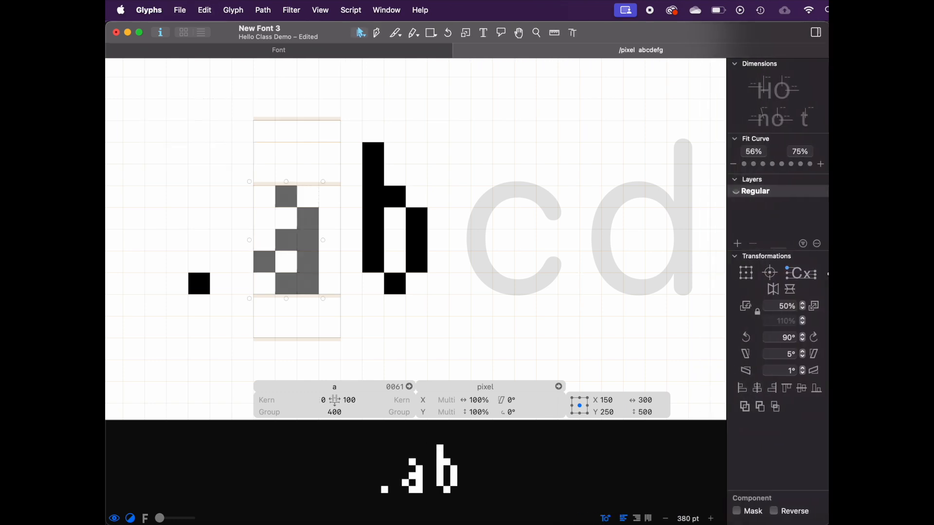
click(815, 338)
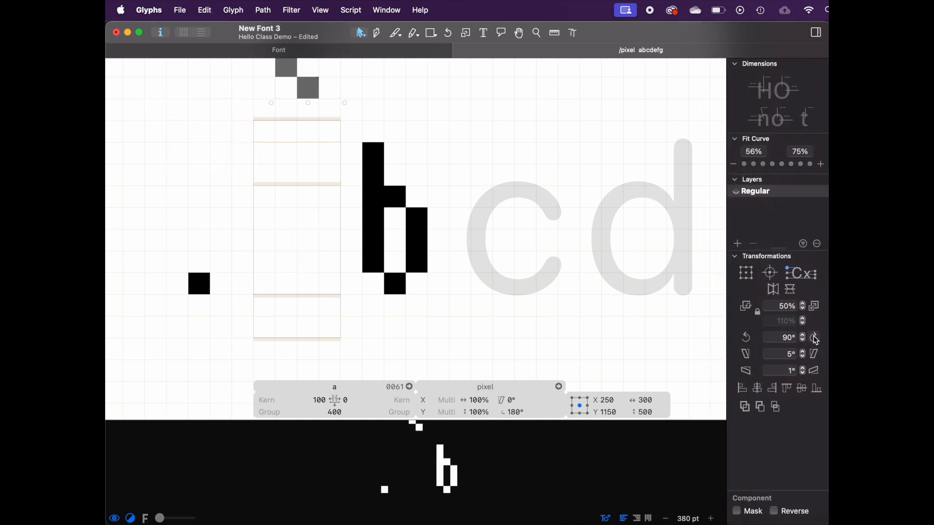
drag(318, 100, 317, 295)
key(space)
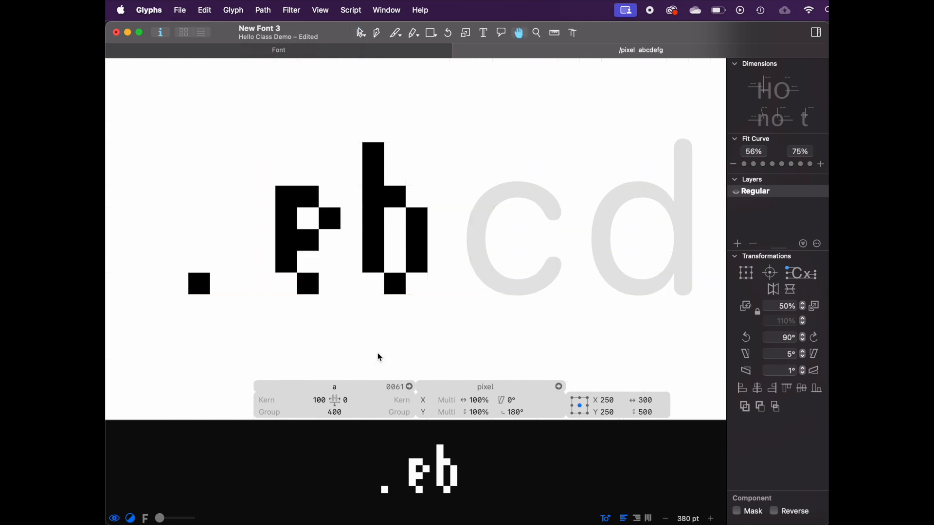
key(super+z)
key(super+z)
key(super+z)
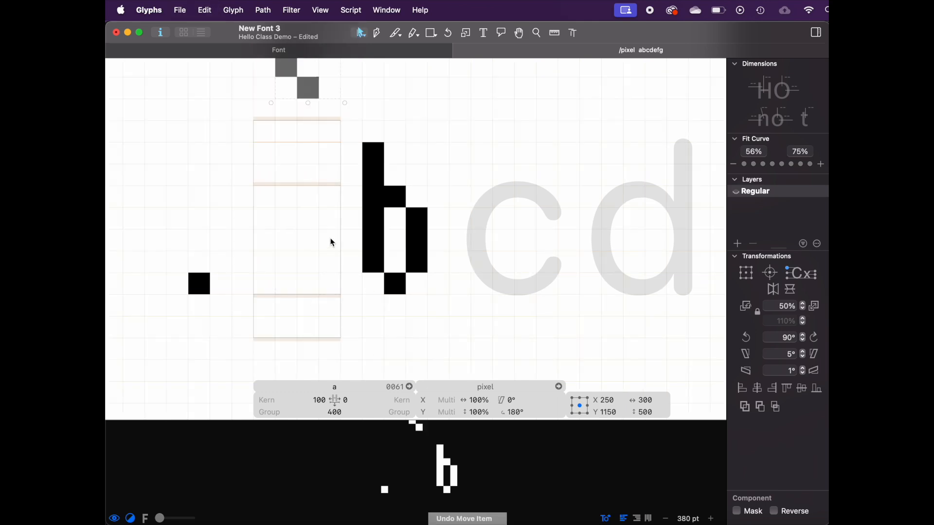
click(331, 240)
drag(311, 289, 377, 250)
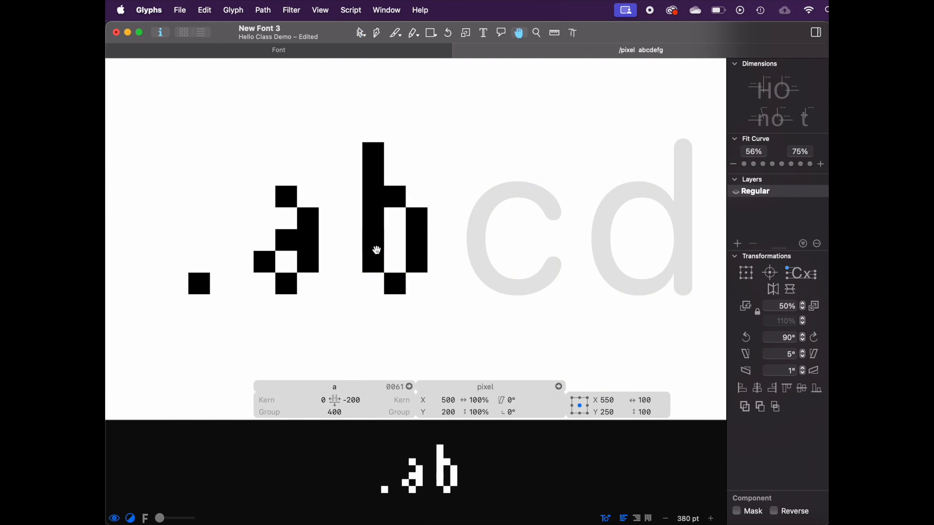
key(super+z)
click(345, 290)
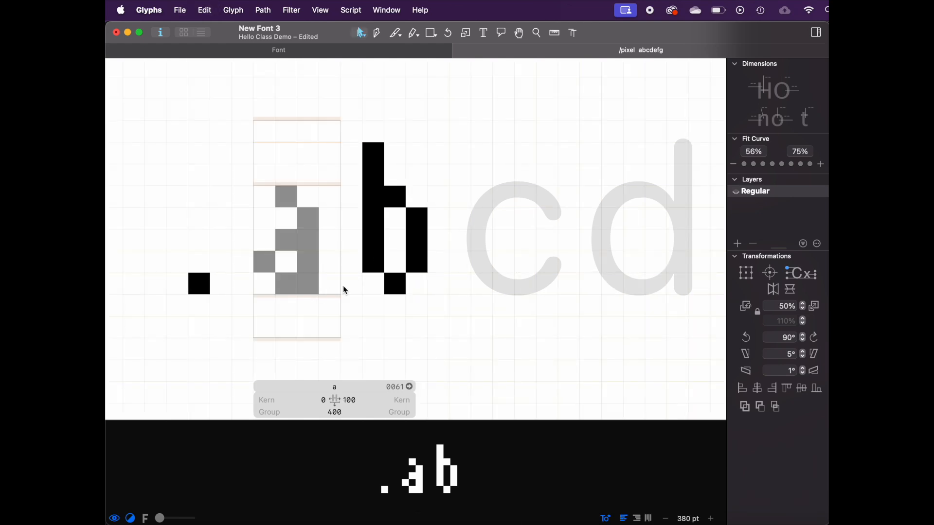
Step: Open the e for editing and add the a glyph as a component
scroll(300, 277, down, 3)
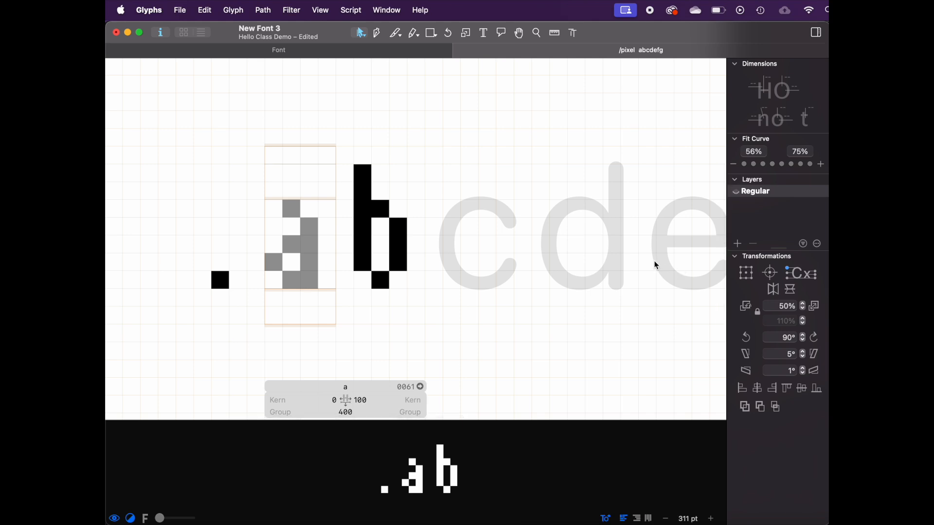
double_click(675, 233)
right_click(678, 240)
click(678, 240)
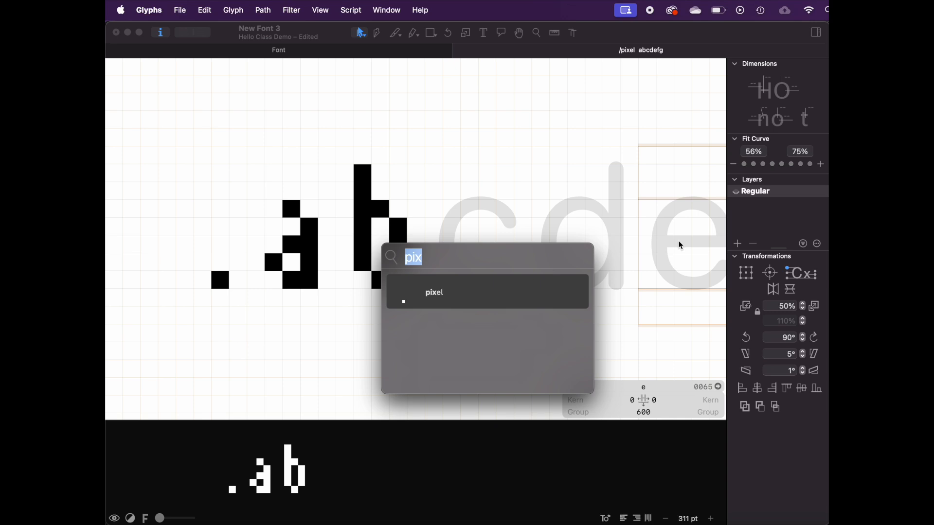
text(a)
key(Return)
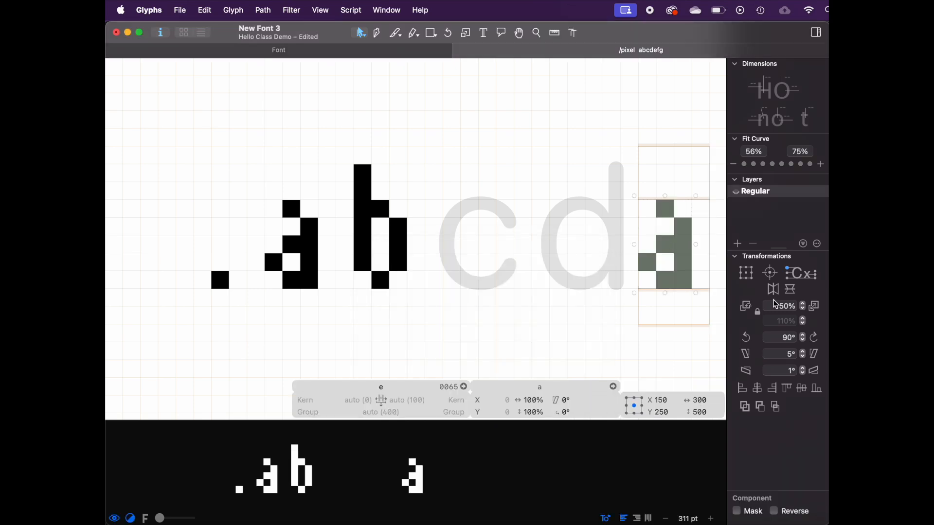
Step: Try rotating the a component in the e by 180°, then undo and delete it
click(814, 337)
click(814, 337)
scroll(655, 241, right, 3)
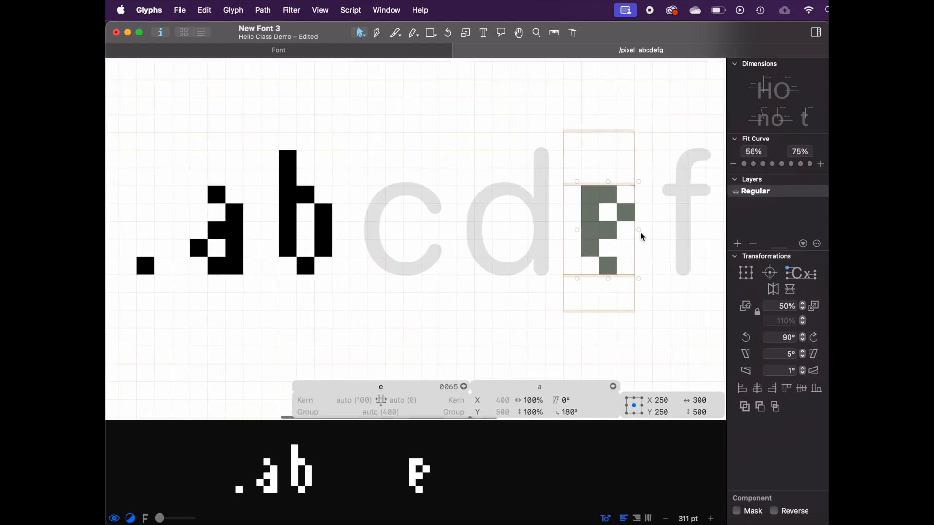
key(super+z)
key(super+z)
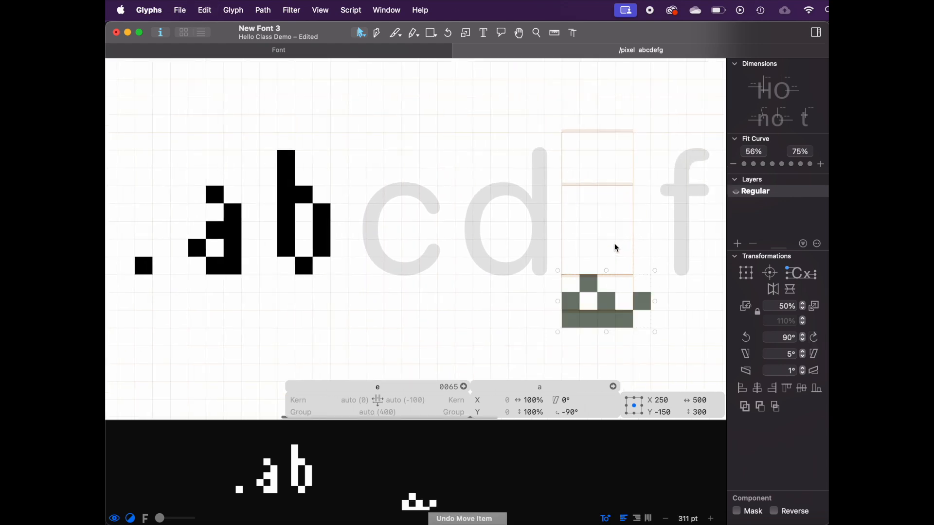
key(Delete)
Step: Open the a for editing and zoom in on it
double_click(214, 256)
key(super+equal)
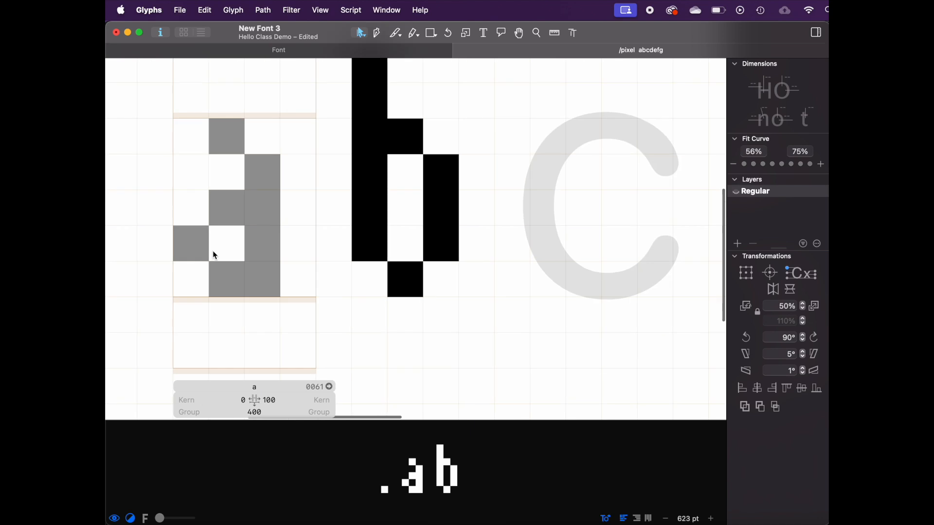
scroll(305, 200, left, 5)
scroll(305, 200, up, 3)
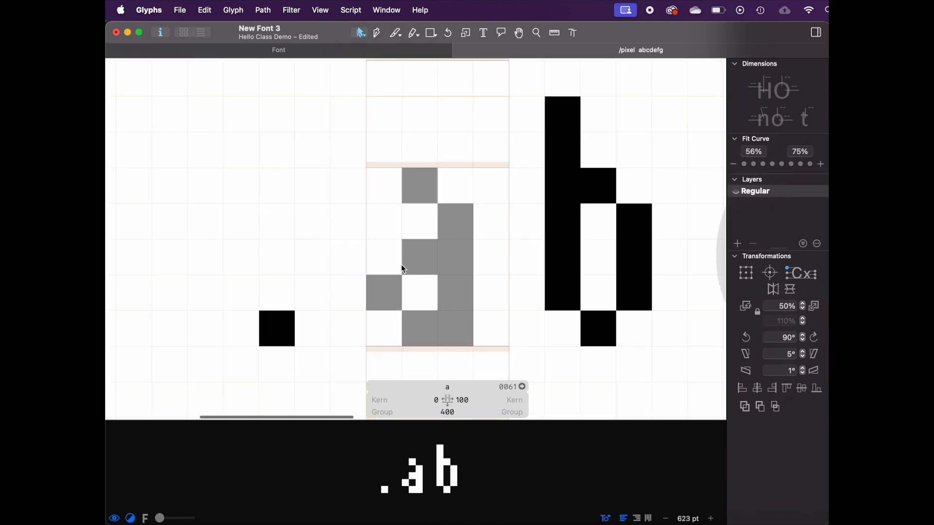
Step: Decompose the a's top-right pixel component into an editable path
drag(384, 294, 453, 179)
key(super+z)
scroll(380, 315, down, 2)
scroll(380, 315, right, 1)
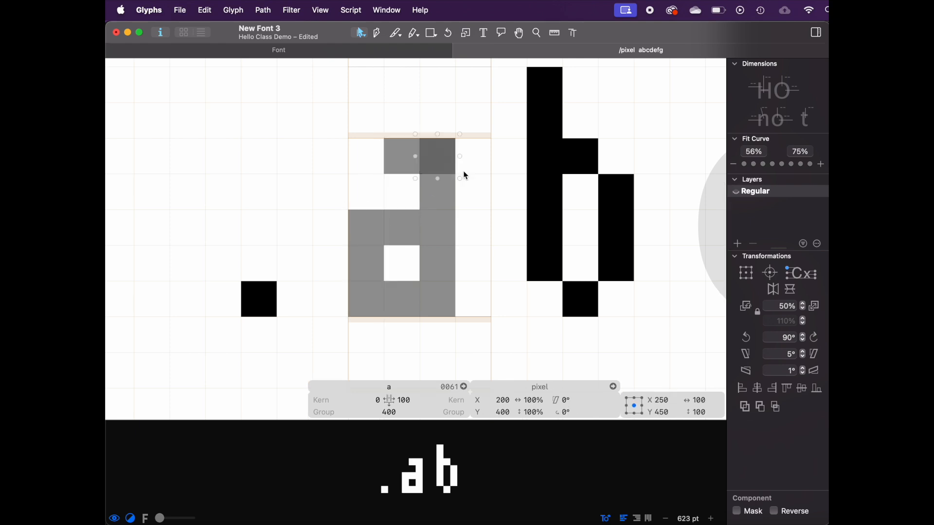
key(super+a)
right_click(366, 304)
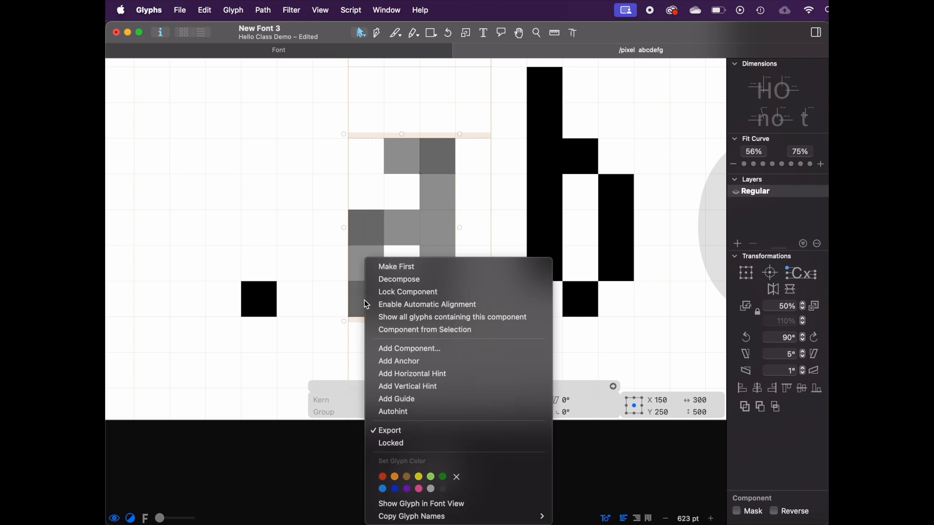
click(400, 279)
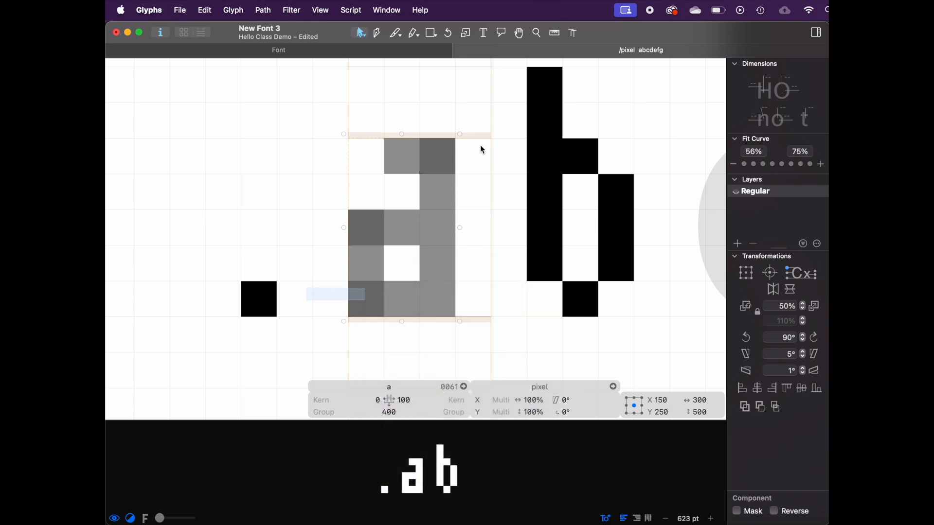
click(433, 149)
right_click(436, 161)
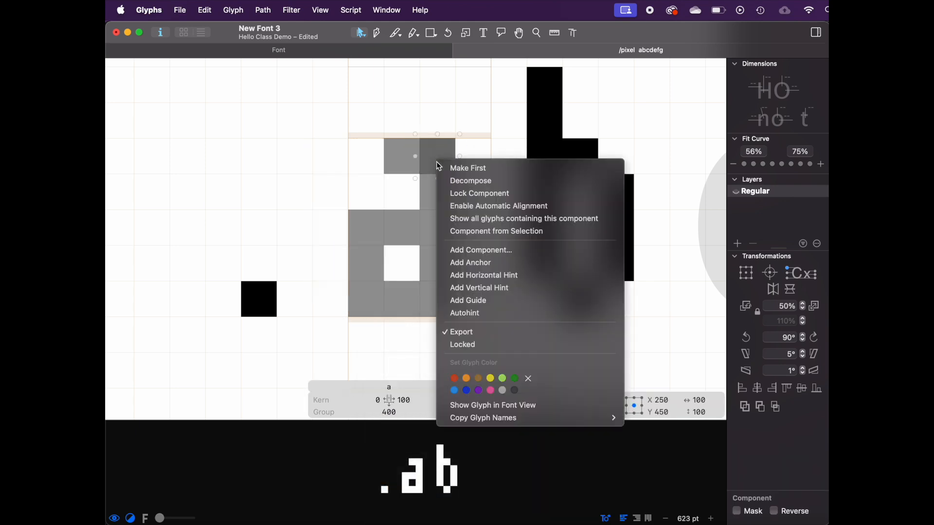
click(454, 183)
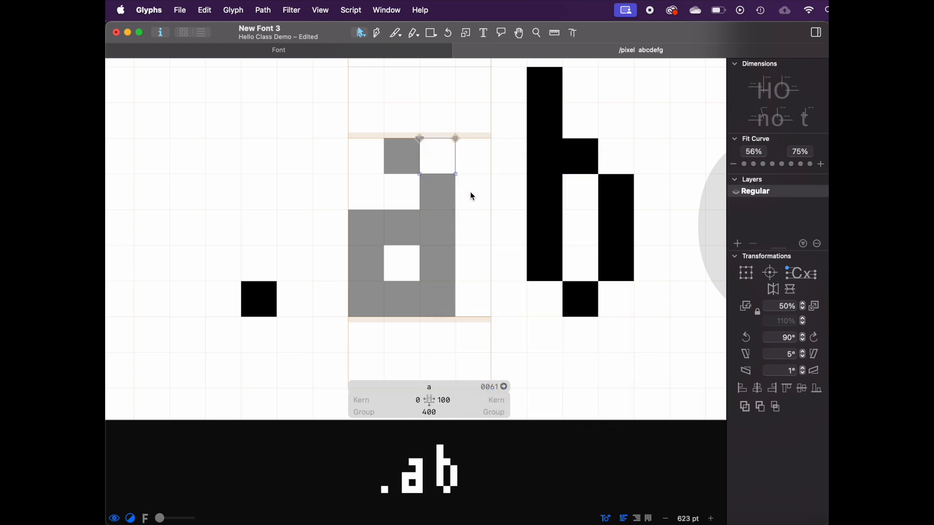
Step: Delete the two outer left pixels of the a's bowl
click(366, 229)
shift+click(361, 303)
key(Delete)
Step: Chamfer the a's top-right pixel diagonally by removing its outer corner point
click(406, 230)
click(418, 126)
key(space)
drag(417, 126, 529, 195)
click(493, 170)
drag(456, 139, 477, 157)
key(space)
key(Left)
key(Left)
key(space)
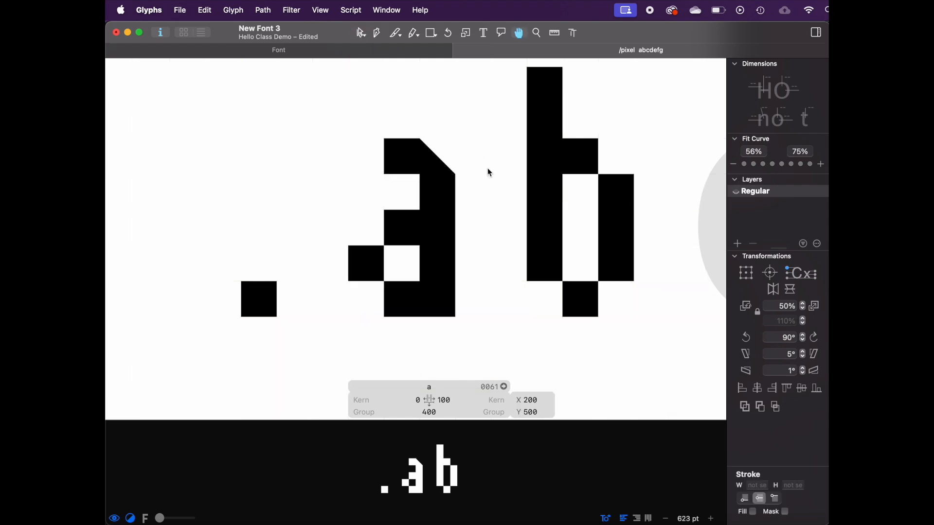
Step: Paste a copy of the chamfered pixel rotated 90° at the a's bowl top-left corner
scroll(487, 168, down, 5)
scroll(488, 168, down, 3)
scroll(487, 168, up, 5)
click(443, 168)
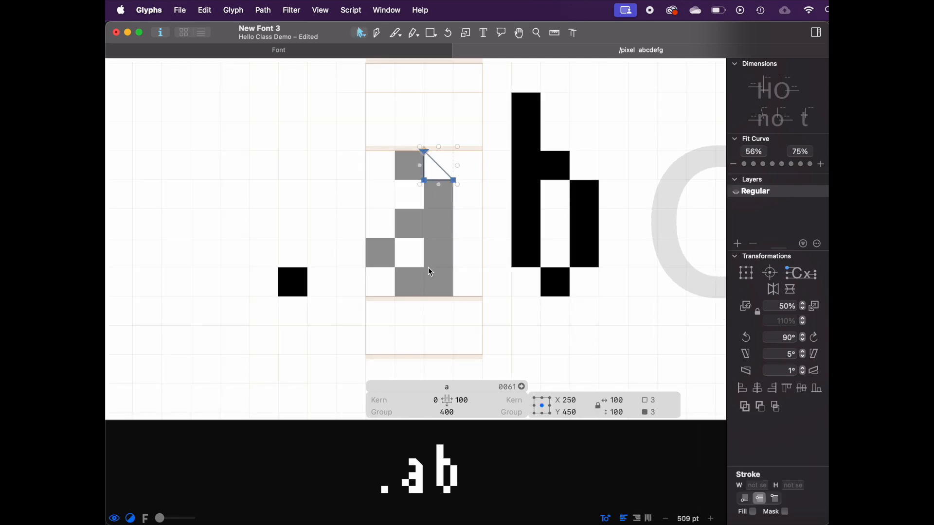
click(402, 273)
key(super+v)
click(746, 337)
drag(511, 92, 392, 240)
key(space)
Step: Paste another rotated copy of the chamfered pixel at the a's bowl bottom-left corner
key(super+c)
key(super+v)
click(746, 337)
drag(570, 121, 407, 263)
key(space)
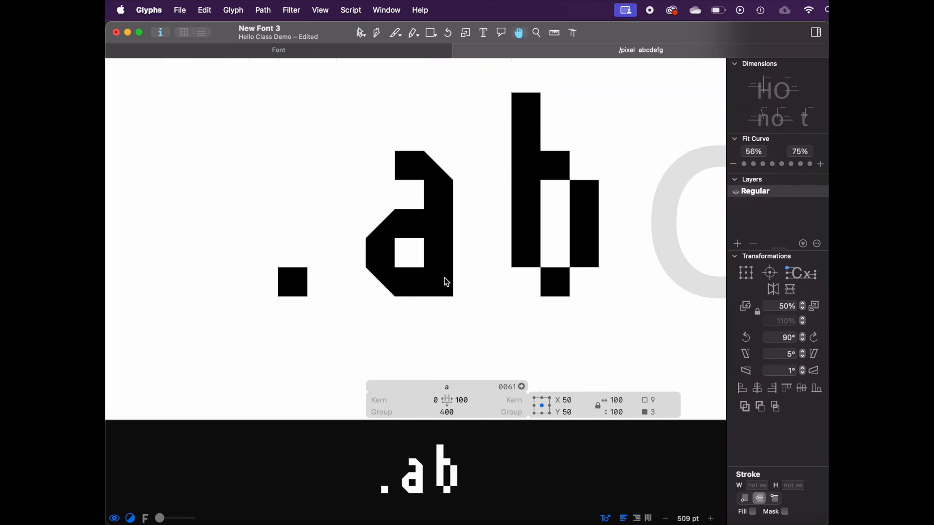
Step: Inspect the chamfered corner paths in the a by selecting each in turn
shift+click(388, 217)
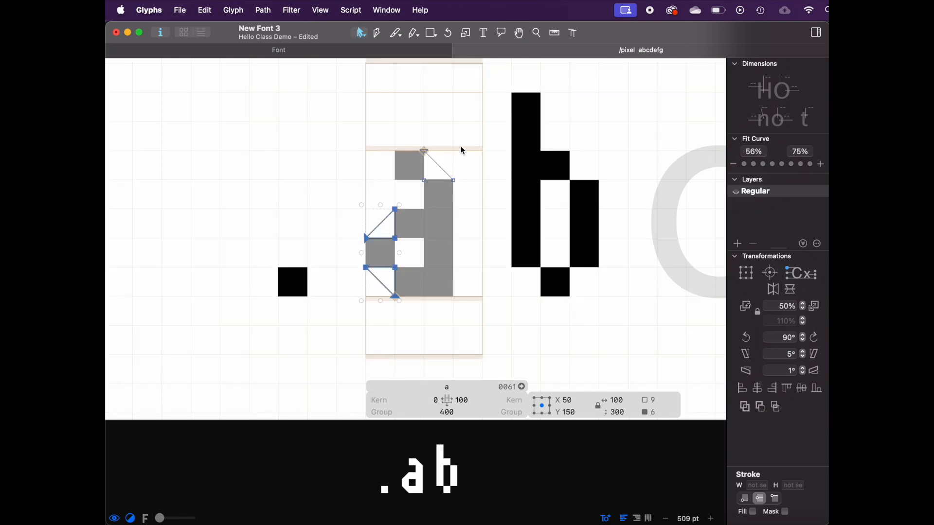
click(448, 162)
double_click(379, 291)
key(space)
click(377, 298)
double_click(383, 273)
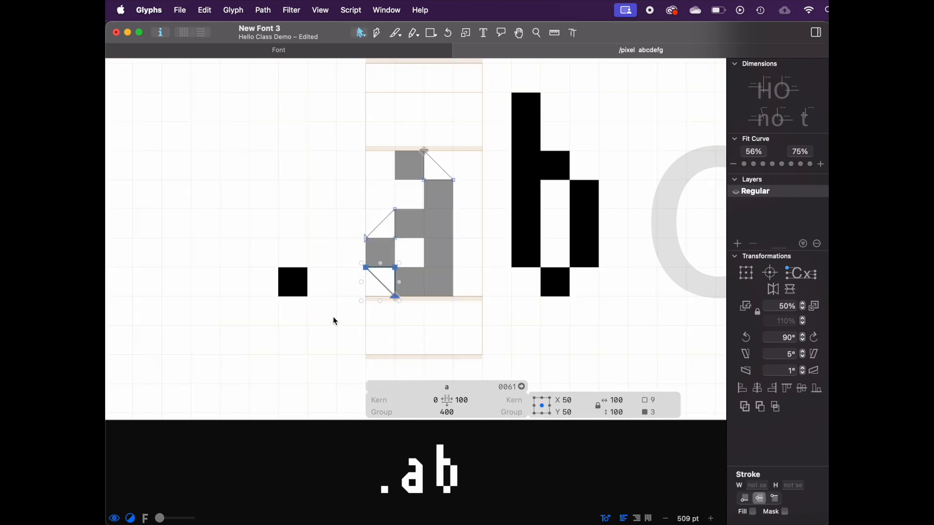
click(335, 321)
double_click(388, 281)
click(347, 315)
double_click(379, 273)
click(341, 283)
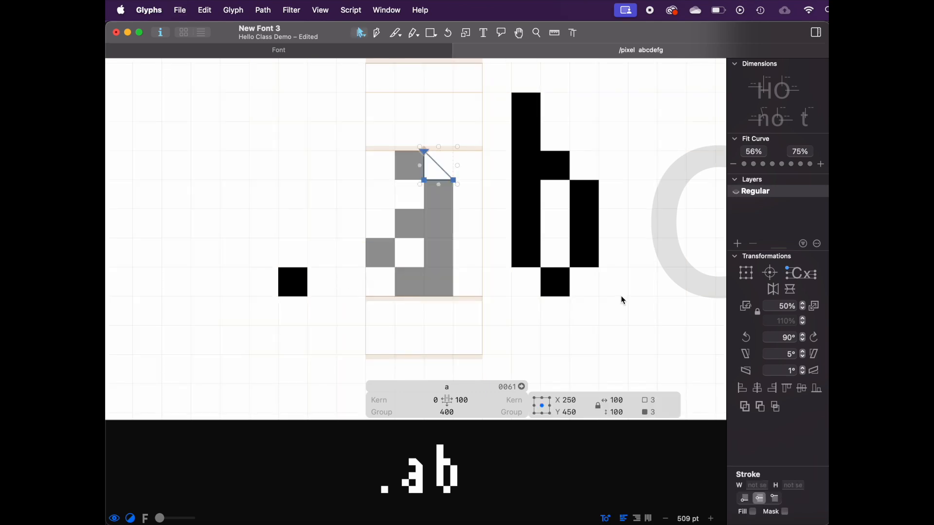
click(385, 114)
double_click(426, 156)
click(439, 155)
double_click(439, 159)
Step: Turn the a's top-right chamfered path into a new component glyph named corner
right_click(441, 173)
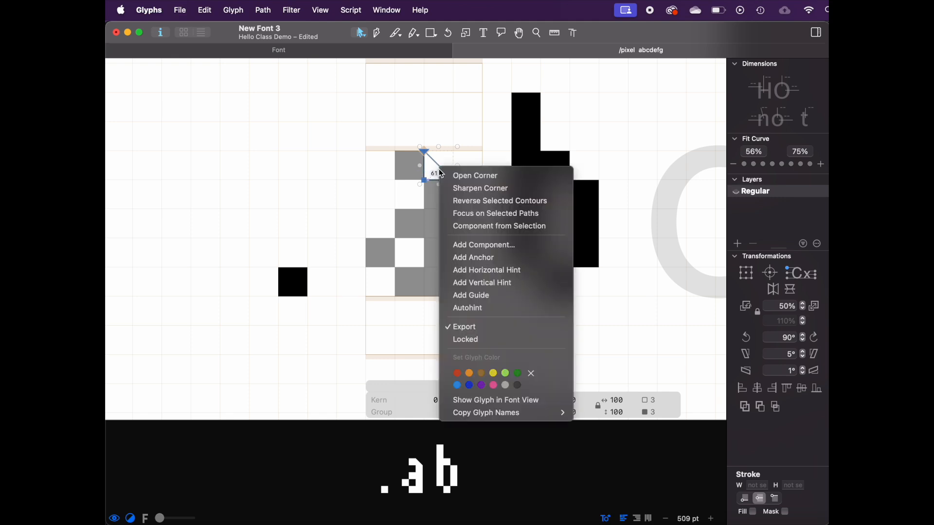
click(408, 189)
right_click(435, 168)
click(425, 158)
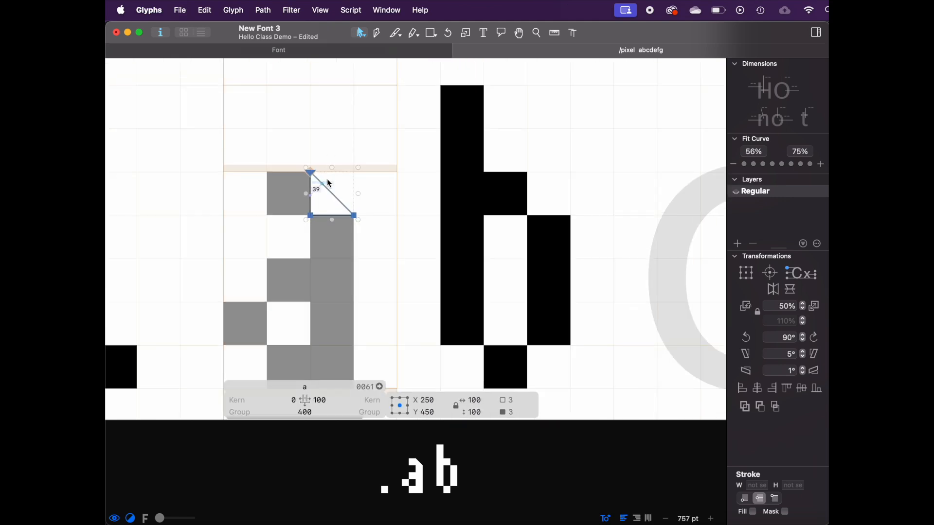
right_click(326, 178)
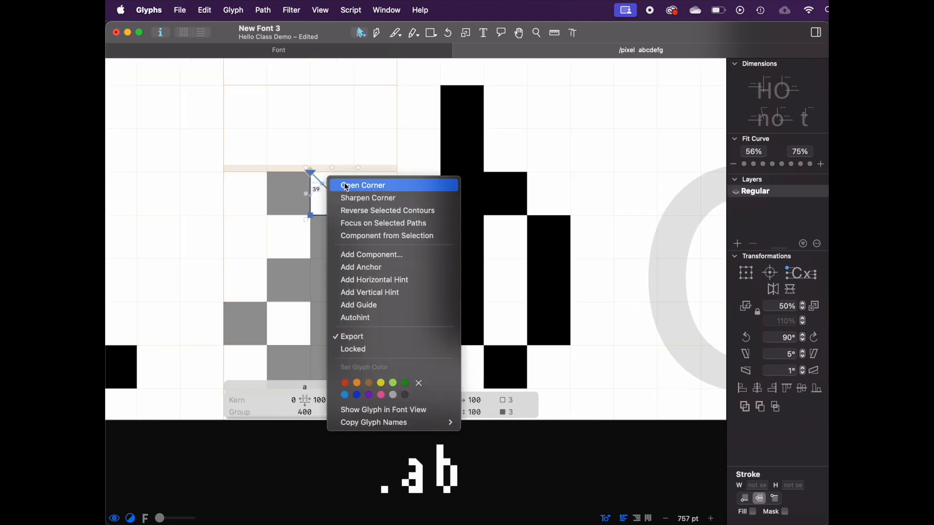
click(358, 234)
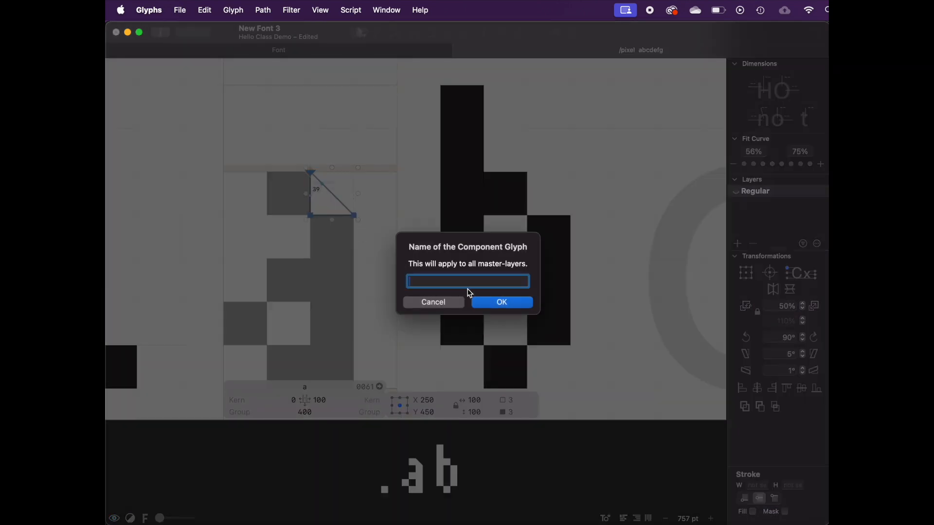
text(corner)
key(Return)
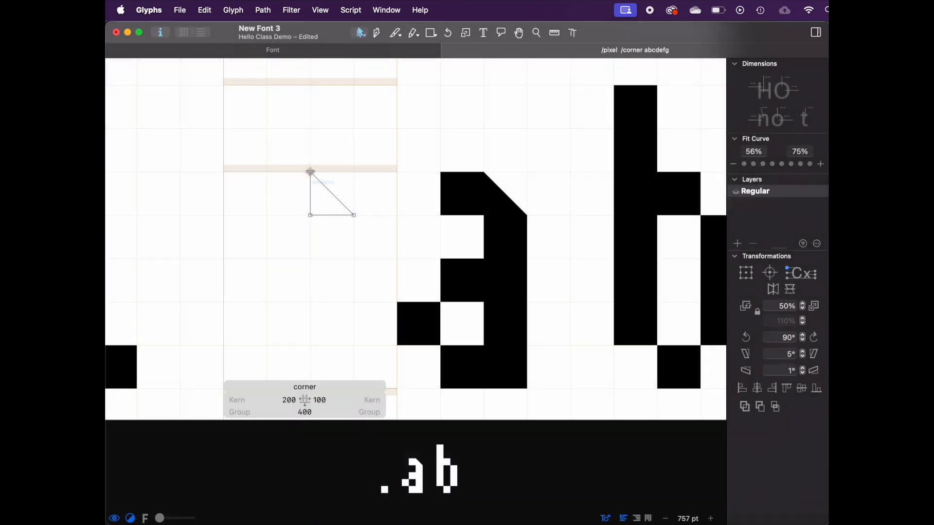
Step: Place rotated copies of the corner component at the a's bowl top-left and bottom-left corners
double_click(492, 202)
drag(492, 202, 413, 285)
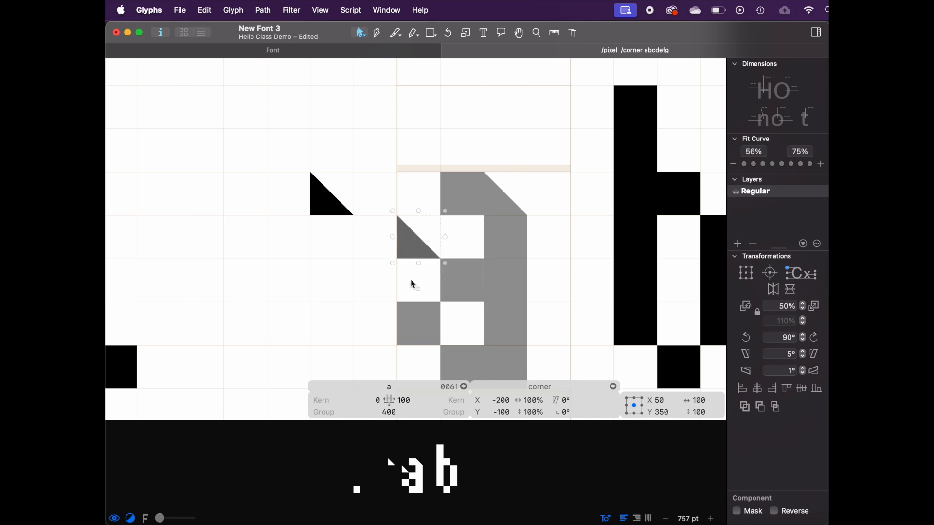
click(745, 337)
scroll(514, 139, down, 3)
drag(602, 147, 459, 289)
click(745, 338)
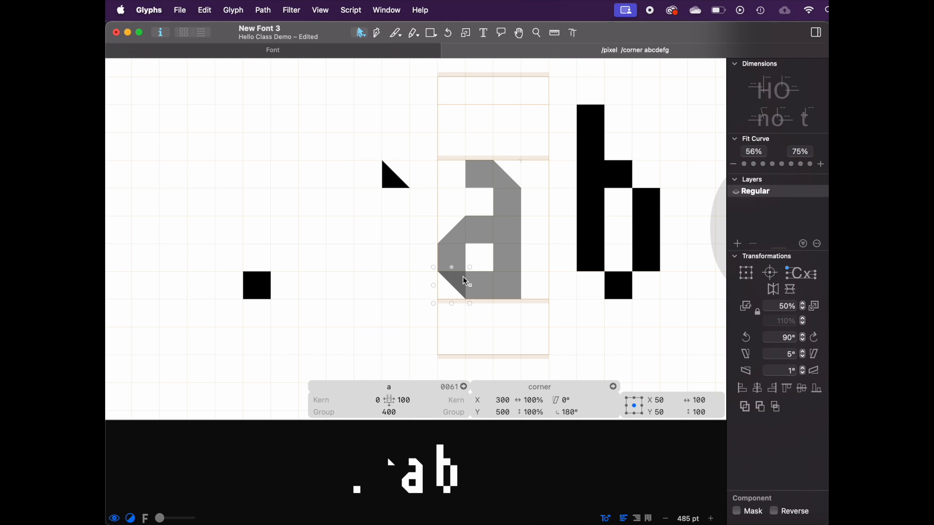
Step: Redraw the corner glyph's diagonal shape as a quarter-round curve using the Pen tool
double_click(396, 176)
mouse_move(383, 165)
mouse_down()
mouse_move(409, 159)
mouse_move(399, 171)
mouse_move(413, 265)
mouse_move(334, 201)
mouse_move(381, 163)
mouse_up()
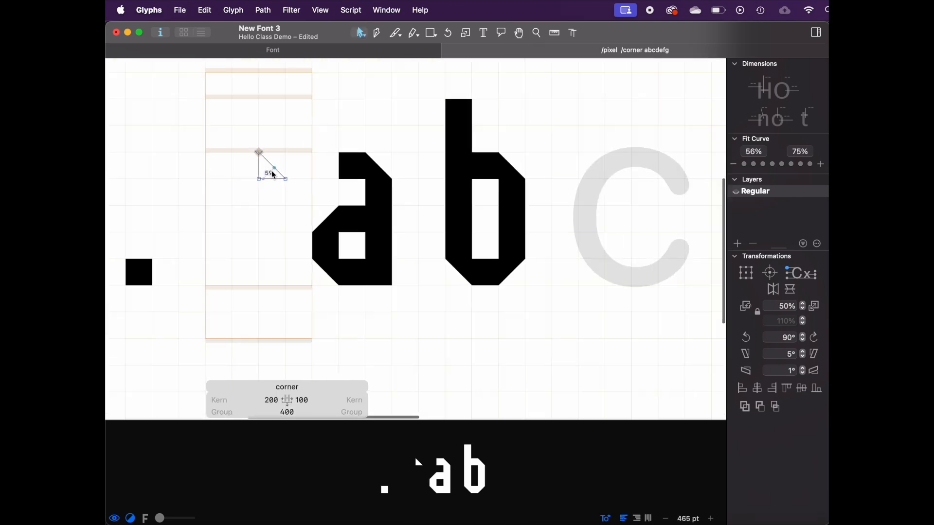
scroll(272, 171, up, 3)
click(271, 161)
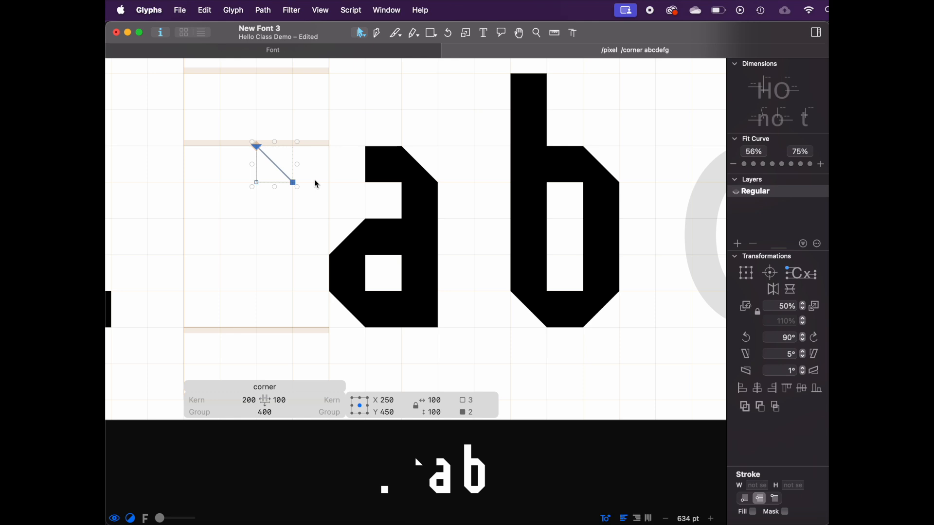
key(super+x)
click(311, 177)
scroll(293, 167, up, 3)
key(p)
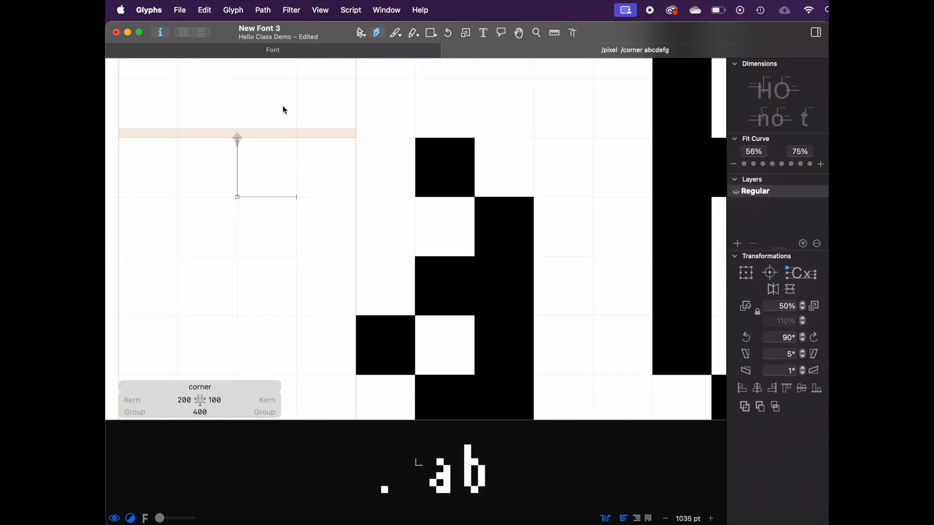
click(237, 141)
drag(356, 197, 358, 258)
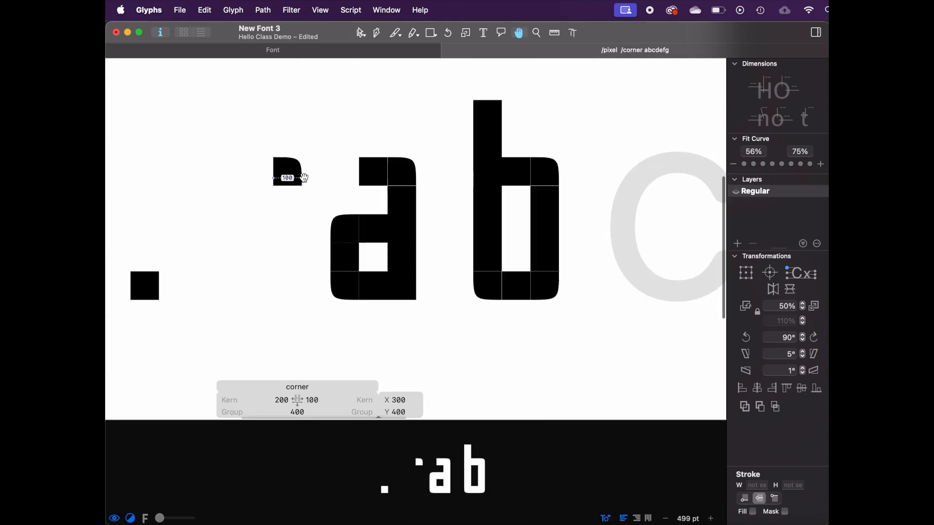
scroll(307, 179, down, 3)
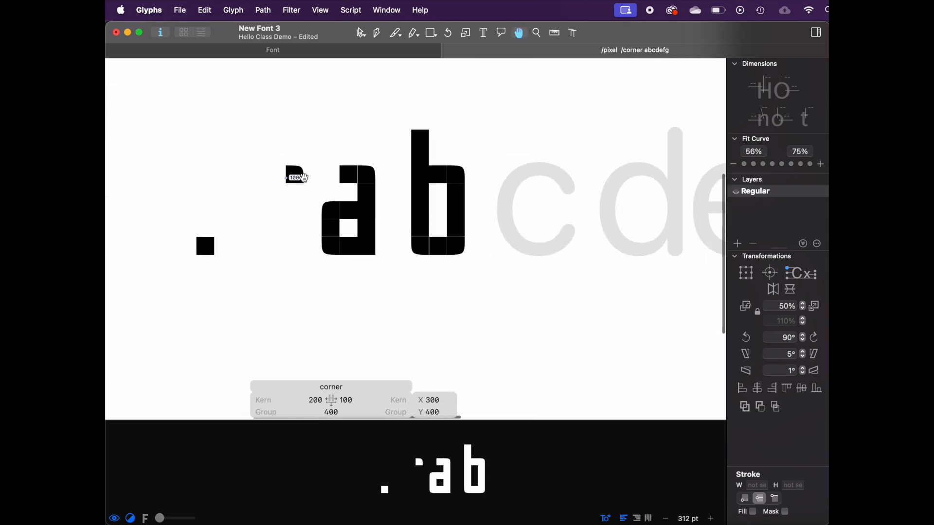
scroll(308, 179, up, 2)
Step: Set the a's left sidebearing to 50
key(super+i)
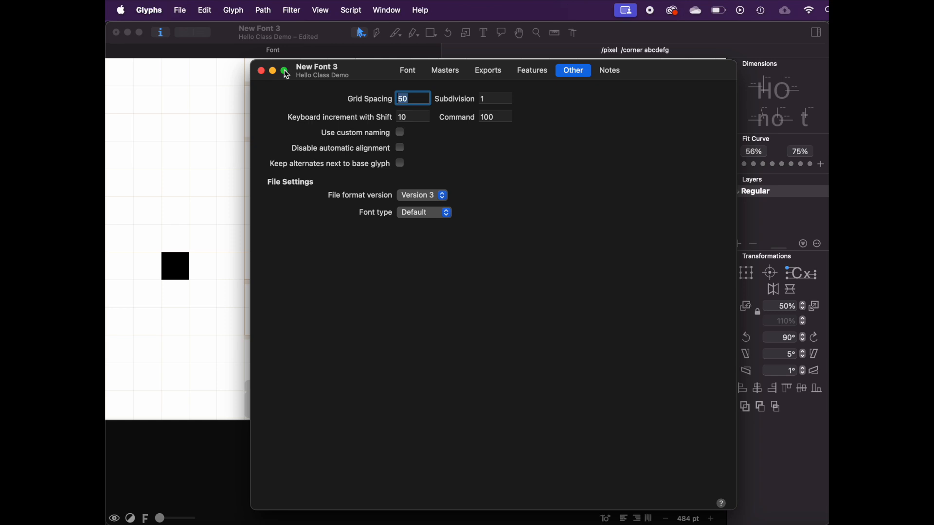
click(261, 72)
scroll(344, 156, up, 3)
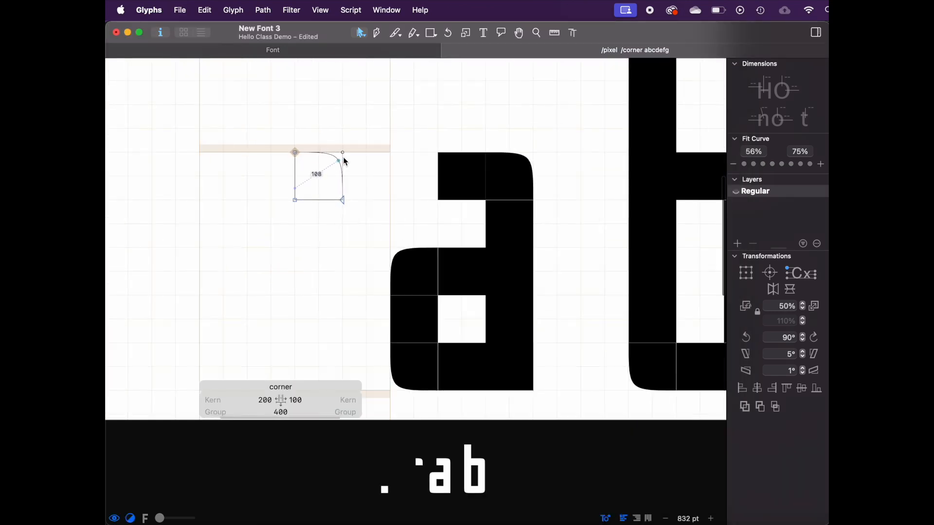
key(space)
scroll(361, 152, down, 5)
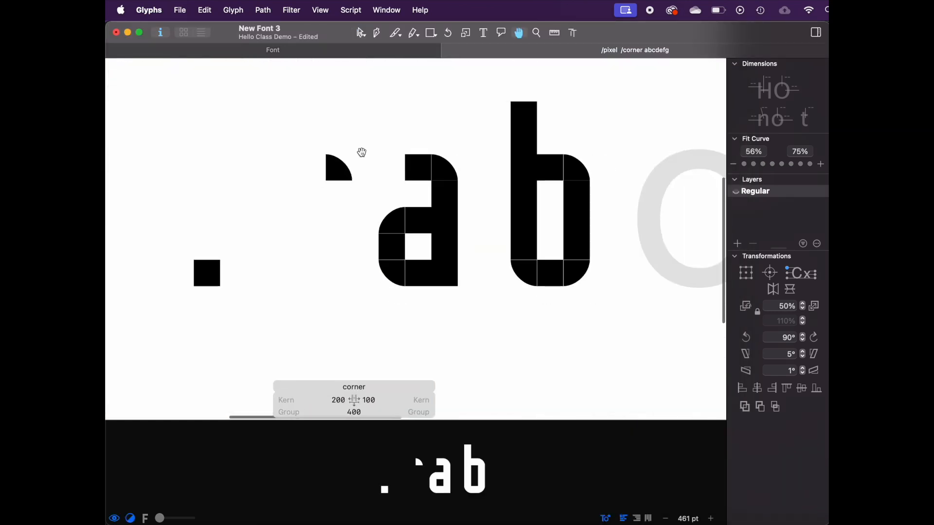
scroll(339, 154, down, 5)
scroll(433, 198, up, 4)
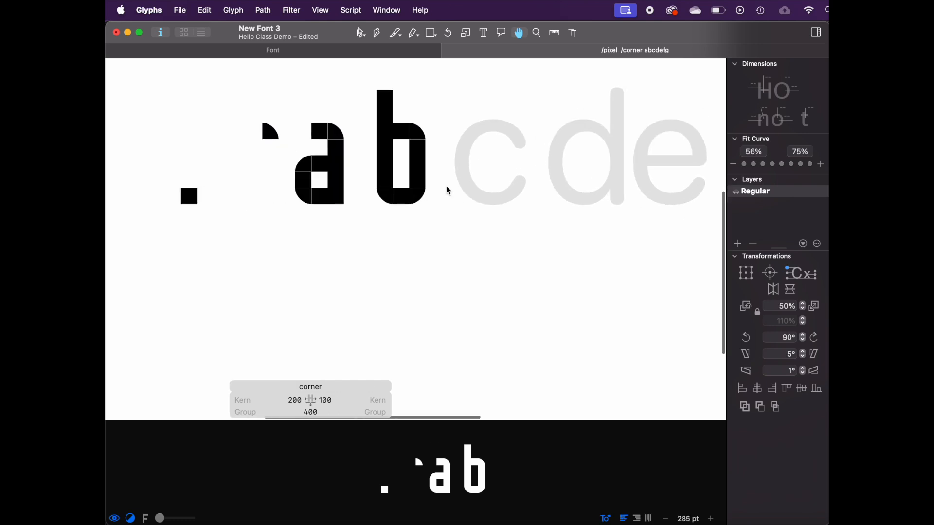
scroll(311, 126, up, 4)
double_click(360, 131)
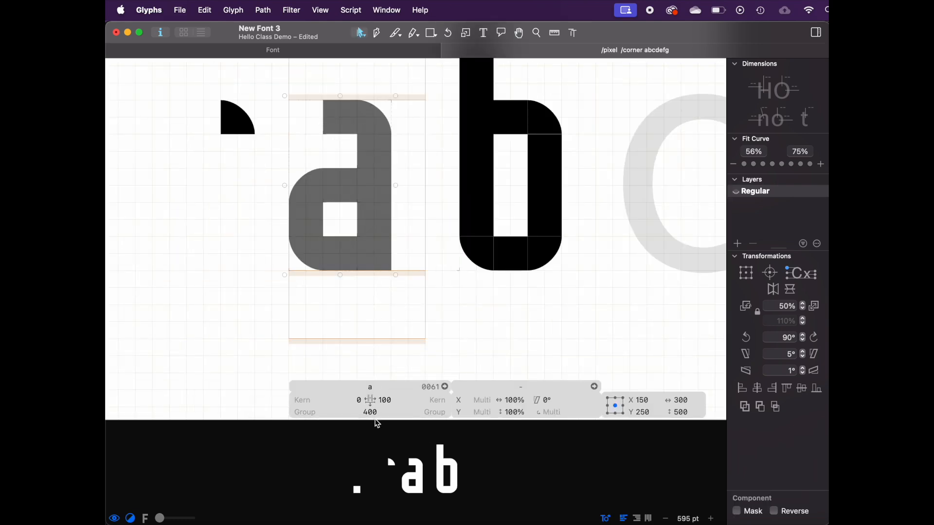
key(space)
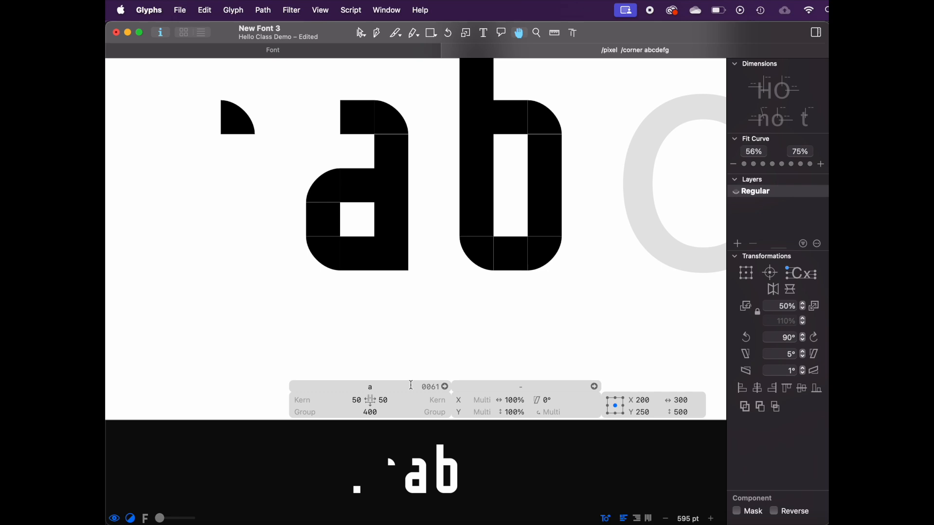
click(344, 400)
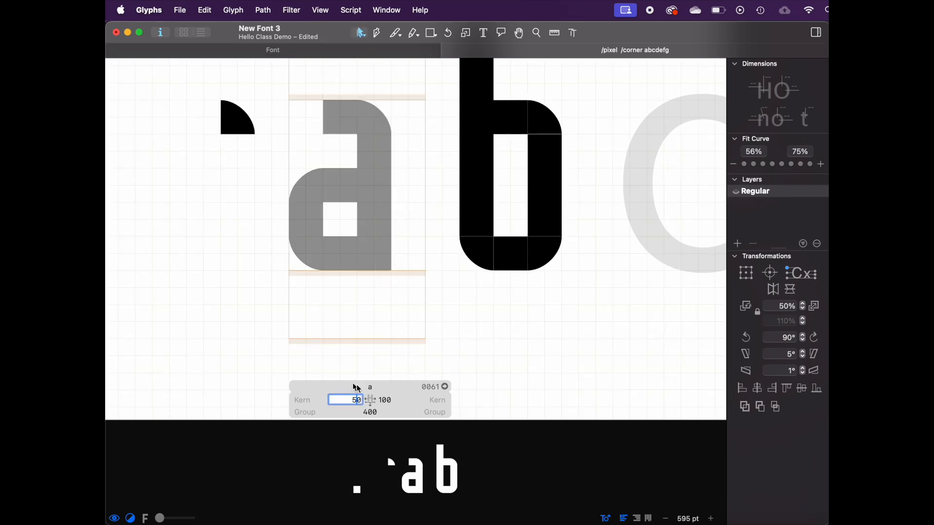
text(50)
key(Return)
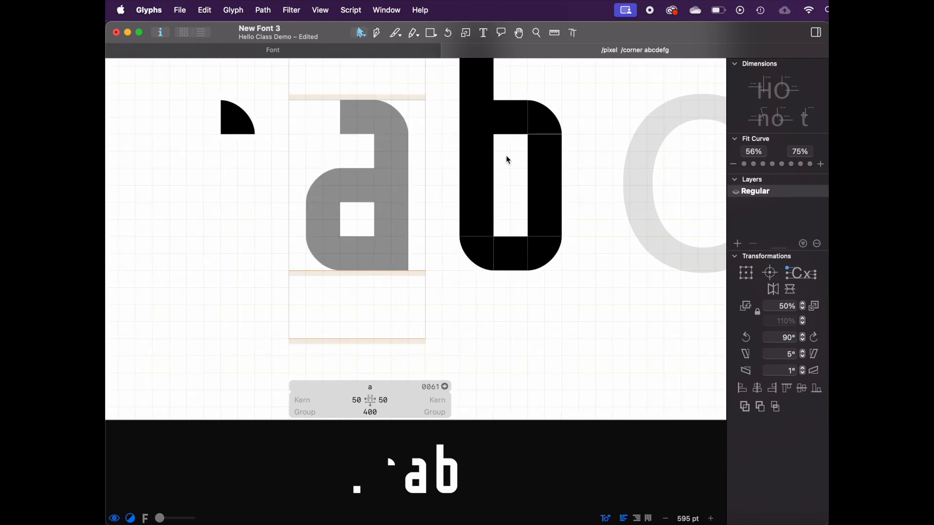
Step: Add the a as a component in the e and rotate it 180°
double_click(506, 156)
key(super+shift+c)
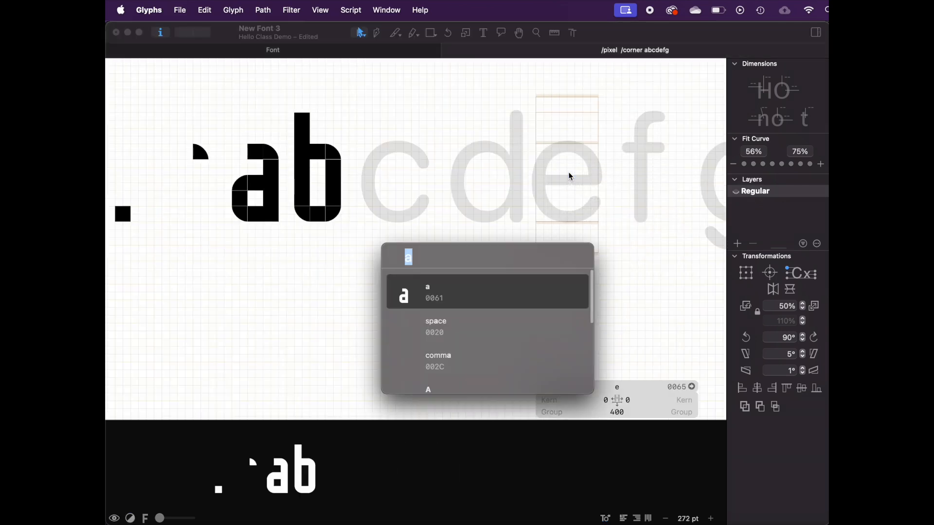
key(Return)
click(816, 337)
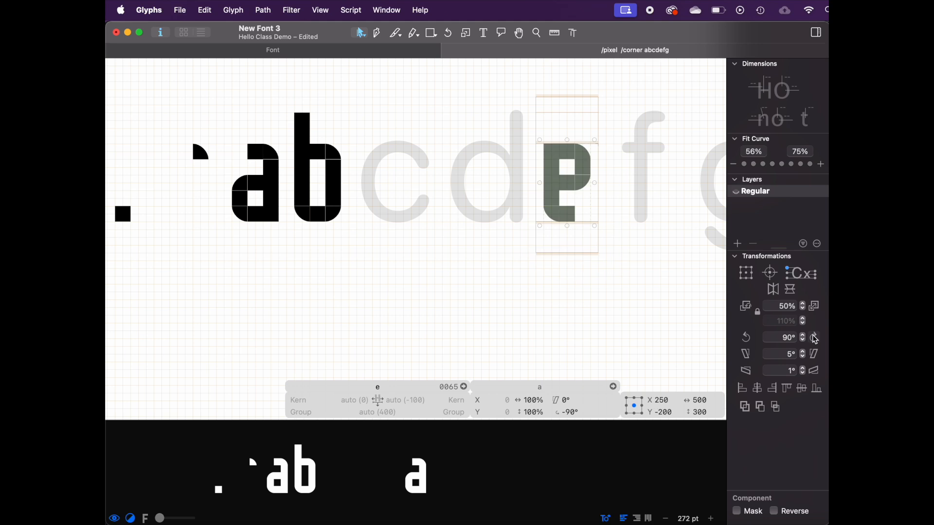
click(815, 337)
Step: Decompose the rotated a component in the e and delete one leftover piece
right_click(594, 189)
click(594, 190)
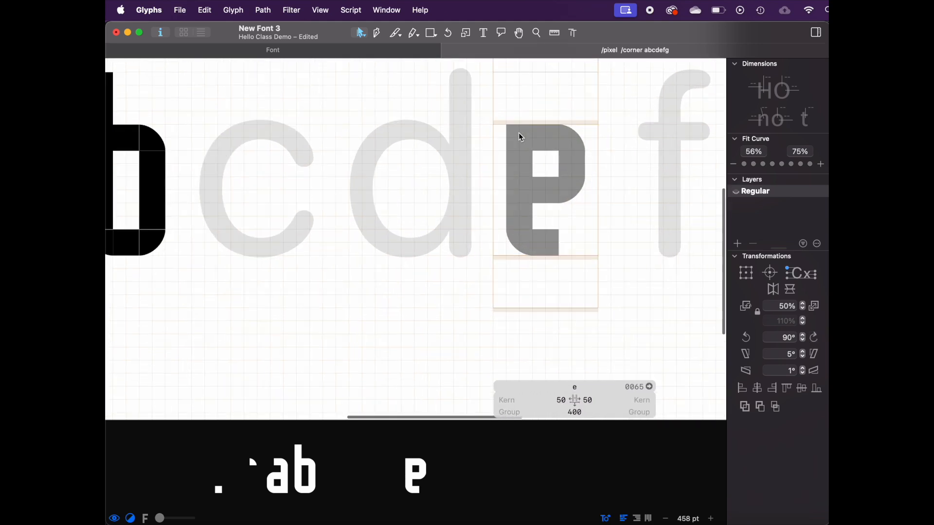
click(520, 135)
key(Delete)
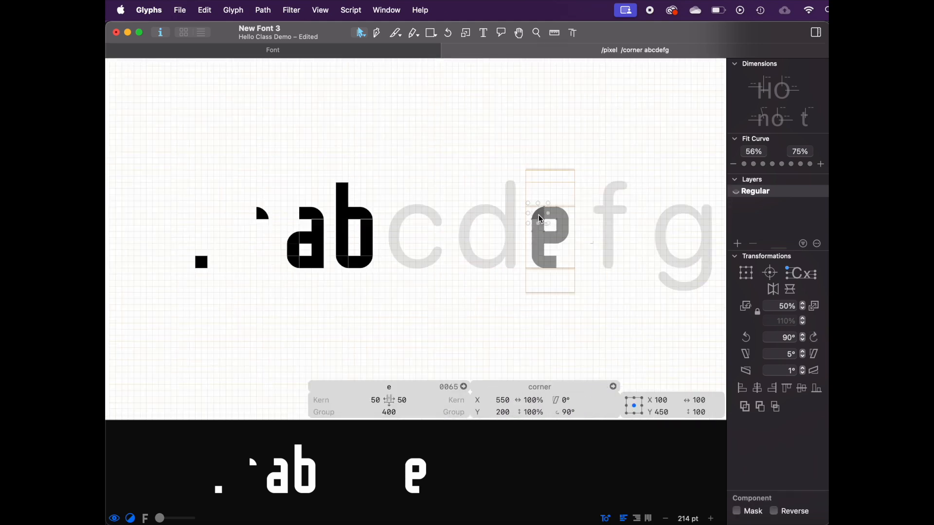
key(space)
Step: Inspect the e's individual pixel and corner components by selecting them one by one
scroll(594, 256, up, 5)
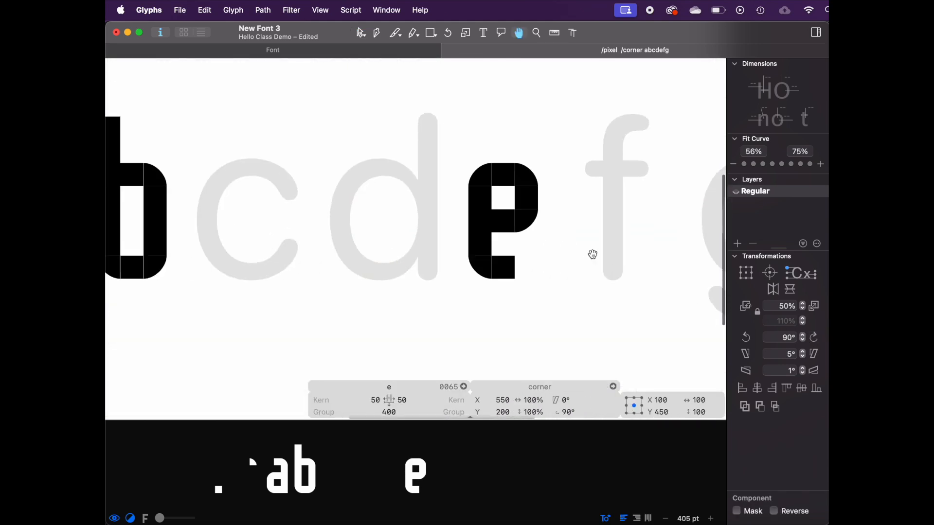
scroll(510, 193, up, 5)
click(549, 210)
shift+click(494, 163)
shift+click(493, 246)
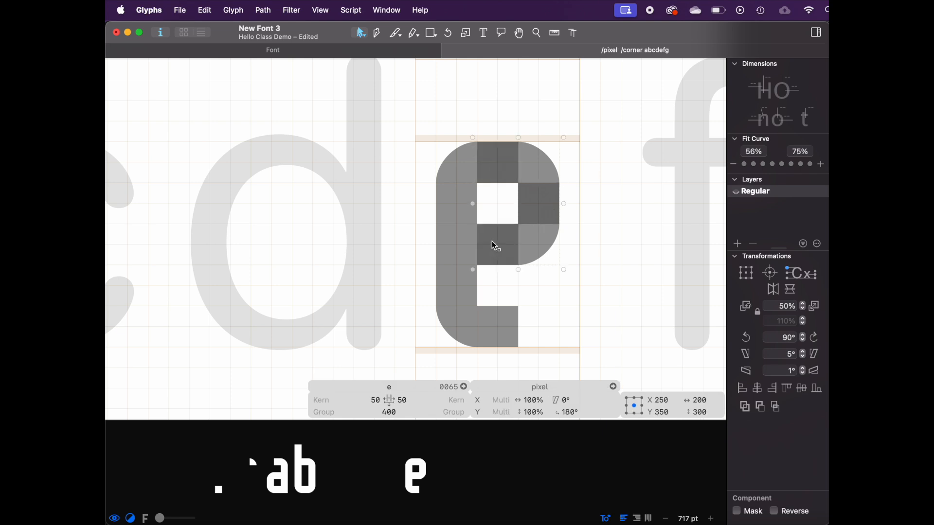
shift+click(465, 207)
shift+click(464, 246)
shift+click(466, 284)
shift+click(494, 319)
scroll(237, 283, down, 5)
click(355, 192)
double_click(357, 222)
drag(322, 312, 292, 297)
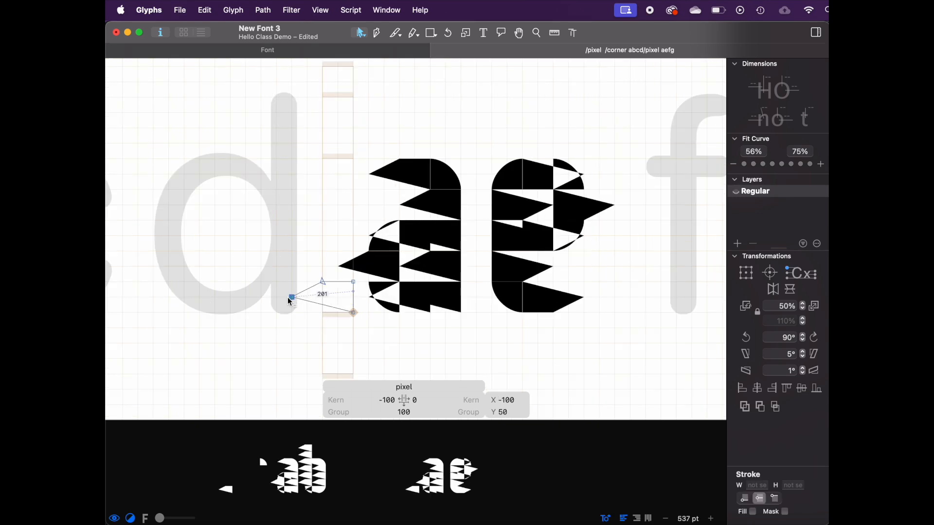
key(super+z)
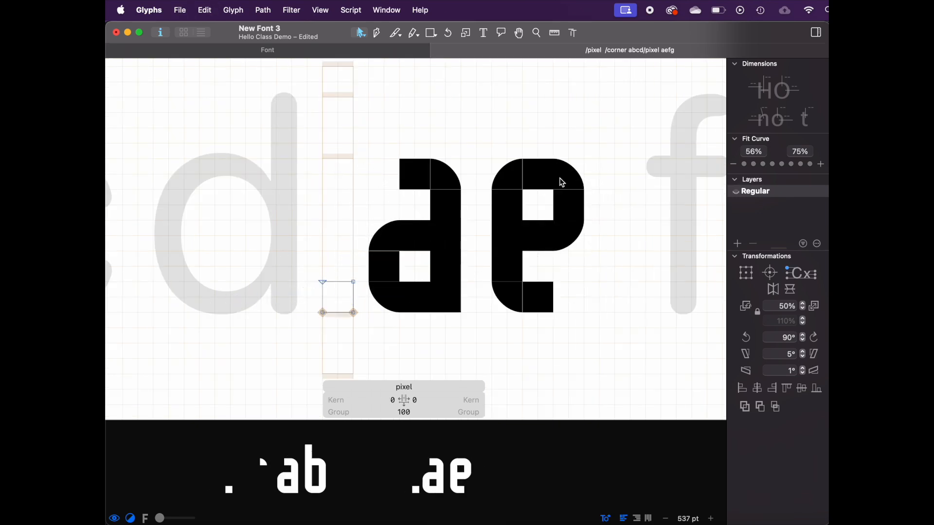
Step: Select the e's lower pixel and corner components and set their rotation to 180°
double_click(546, 180)
shift+click(571, 204)
shift+click(530, 231)
shift+click(505, 205)
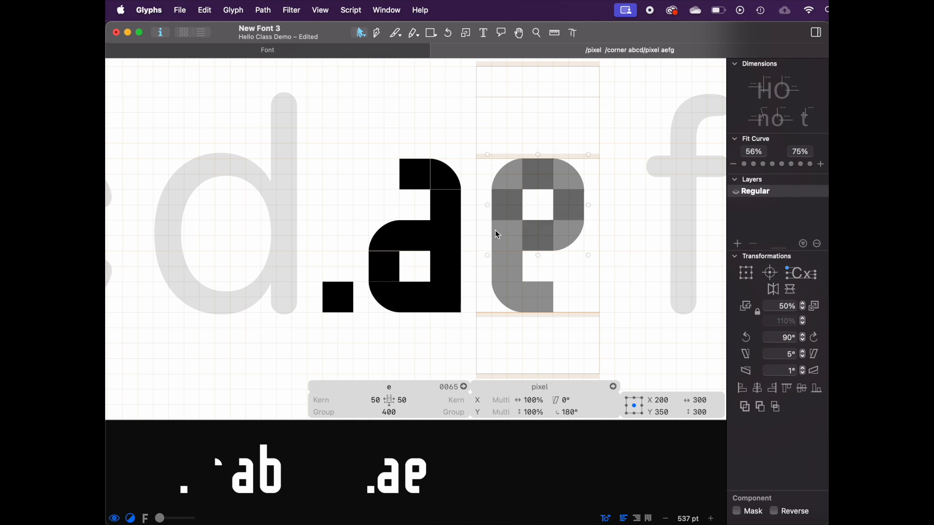
shift+click(501, 234)
shift+click(501, 266)
shift+click(539, 297)
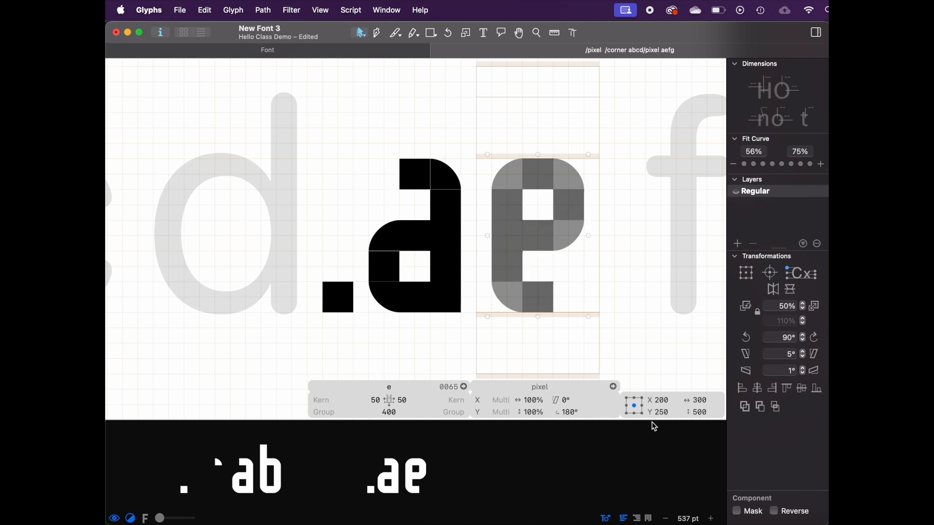
click(582, 414)
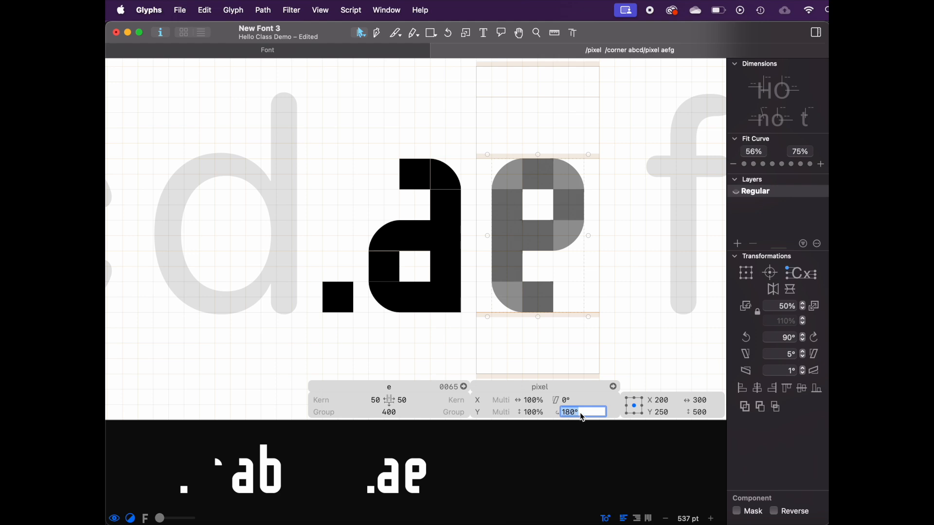
key(Return)
click(302, 298)
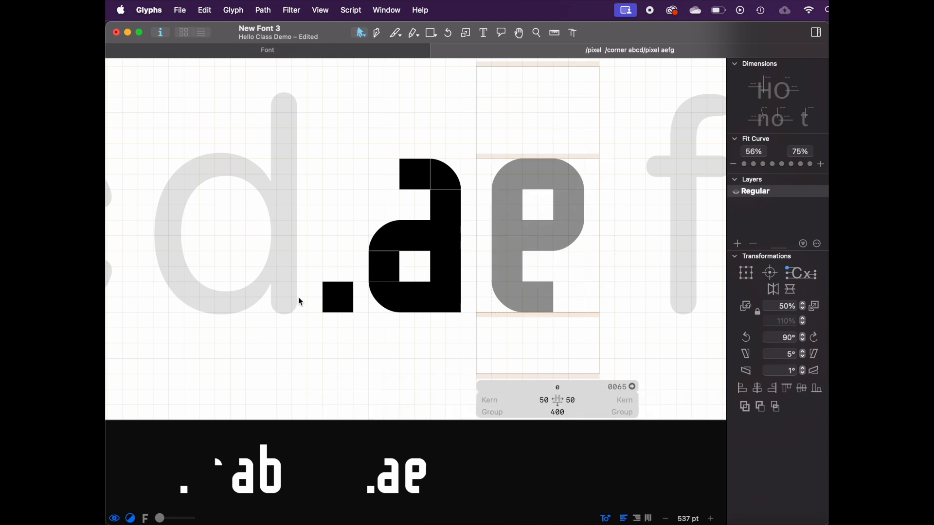
double_click(347, 299)
drag(323, 315, 214, 278)
key(super+z)
scroll(231, 292, down, 3)
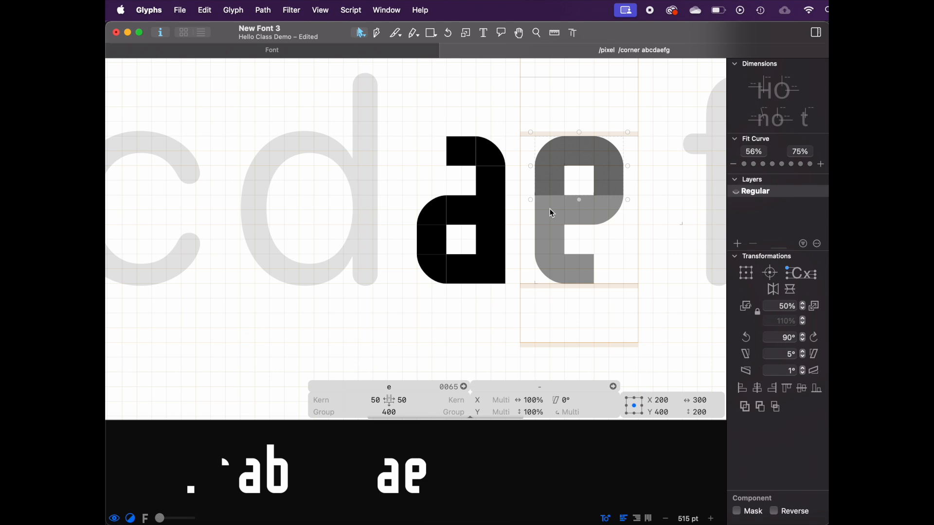
shift+click(550, 210)
shift+click(549, 242)
shift+click(550, 272)
scroll(550, 272, left, 5)
Step: Build the c from a decomposed e component by moving its lower pieces down to open the shape
click(329, 250)
key(super+f)
text(e)
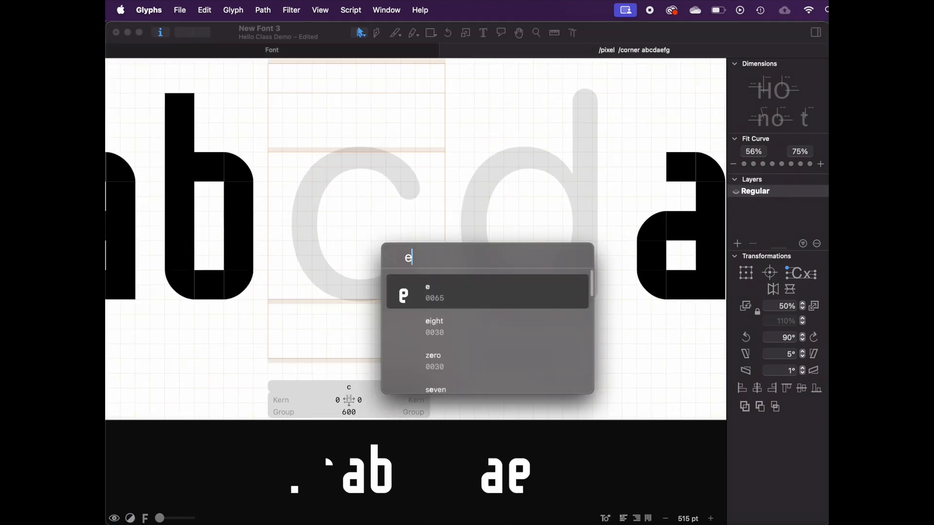
key(Return)
right_click(354, 197)
click(395, 209)
click(327, 168)
click(327, 236)
shift+click(349, 230)
drag(354, 226, 354, 286)
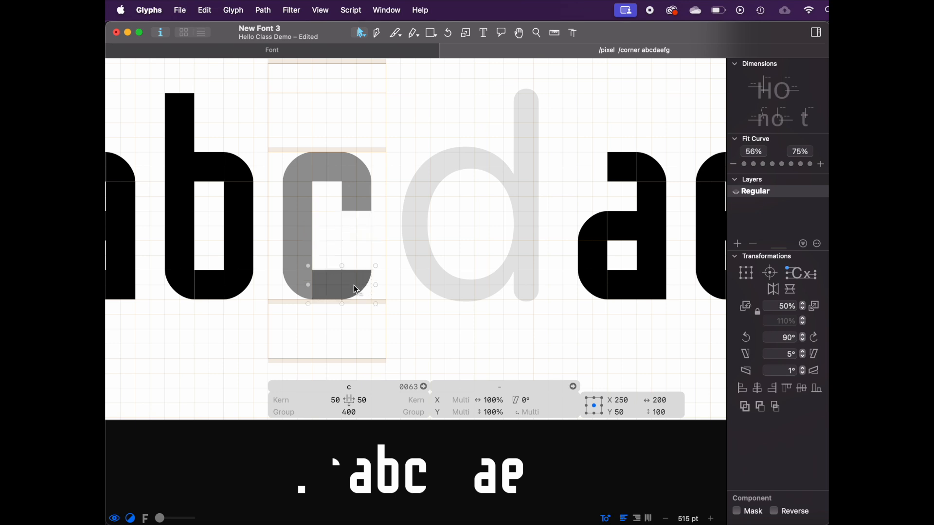
click(375, 242)
Step: Add the b as a component in the d
key(space)
scroll(402, 259, down, 3)
scroll(400, 257, up, 5)
drag(422, 175, 421, 253)
key(space)
scroll(465, 250, down, 8)
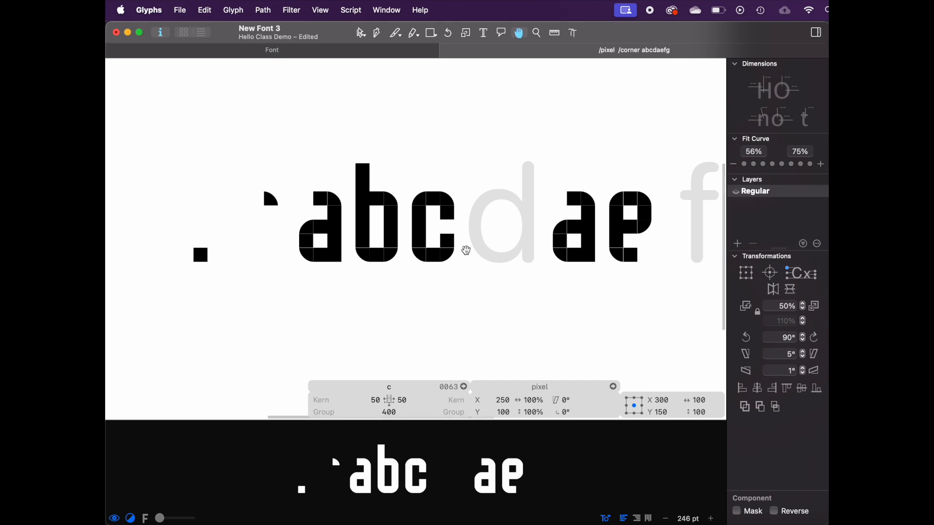
scroll(465, 249, up, 5)
double_click(450, 219)
right_click(452, 220)
click(481, 223)
text(b)
key(Return)
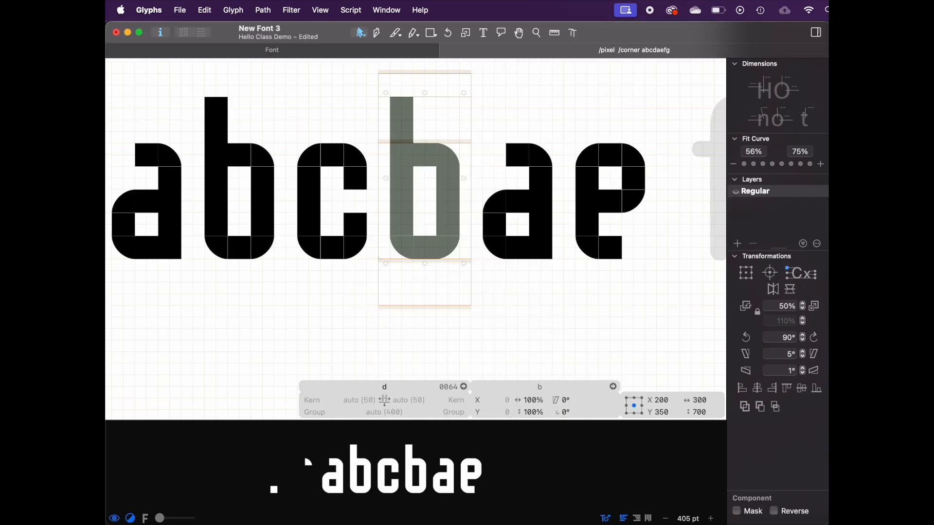
Step: Decompose the b component in the d and move its stem pixels over to the right side
right_click(451, 204)
click(479, 215)
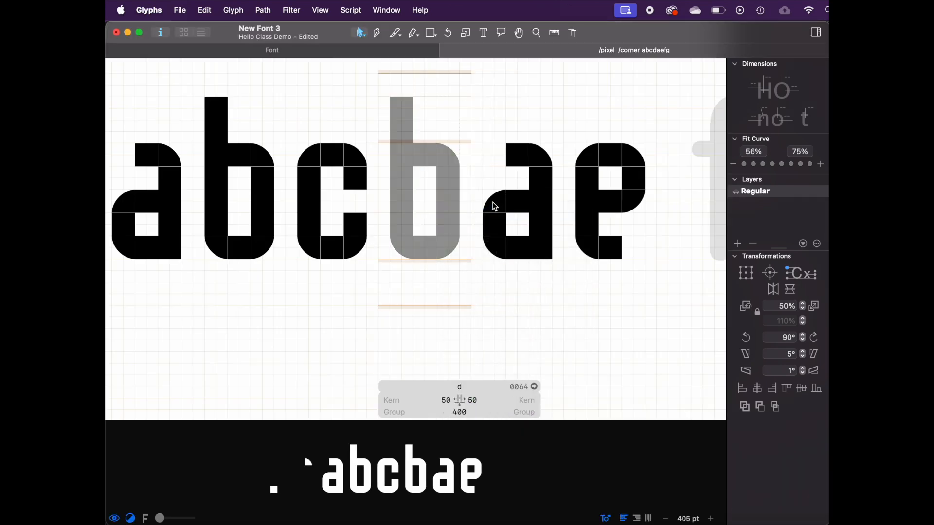
click(406, 138)
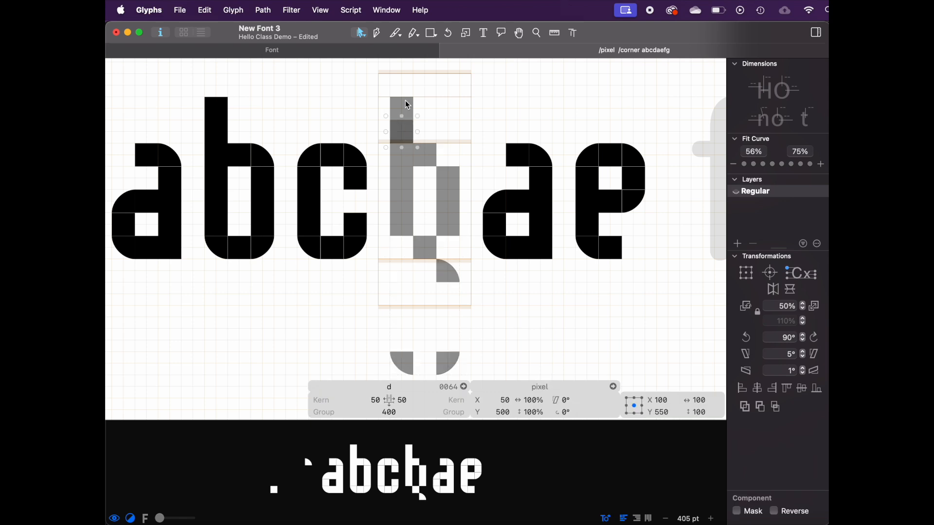
shift+click(407, 100)
drag(407, 101, 449, 100)
drag(401, 154, 448, 155)
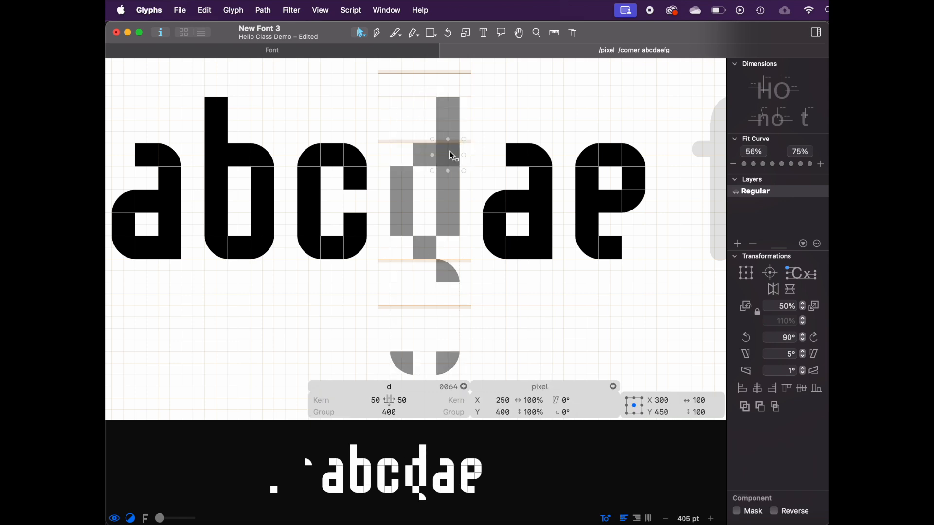
Step: Move the d's rounded corner pieces into place to complete its bowl
click(447, 283)
click(445, 369)
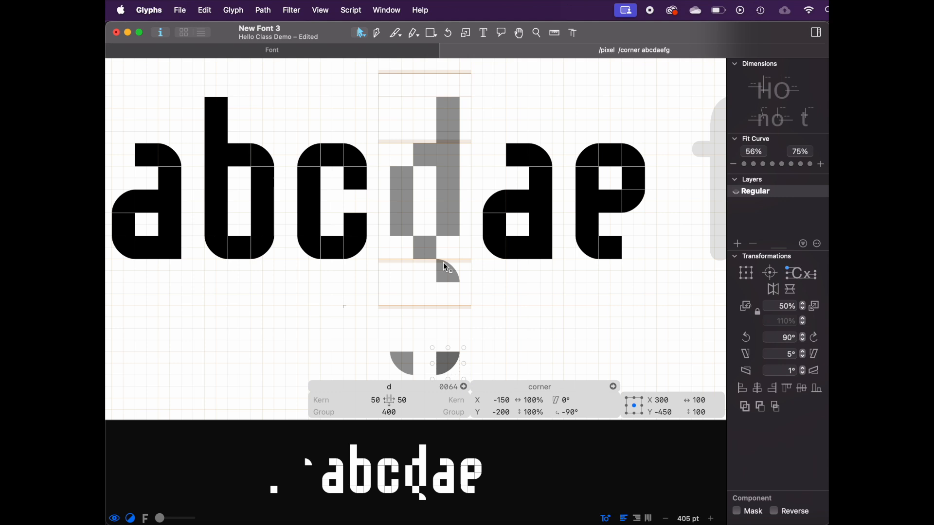
drag(444, 268, 479, 279)
click(446, 362)
shift+click(401, 365)
drag(401, 365, 402, 249)
drag(483, 285, 414, 157)
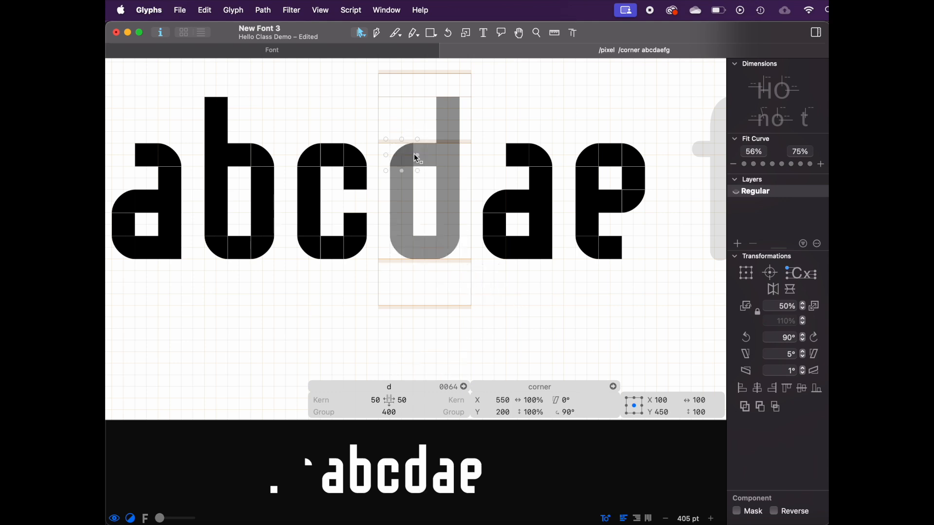
key(Escape)
Step: Stretch the pixel glyph's square to 150 units wide by moving its right edge
scroll(396, 240, down, 5)
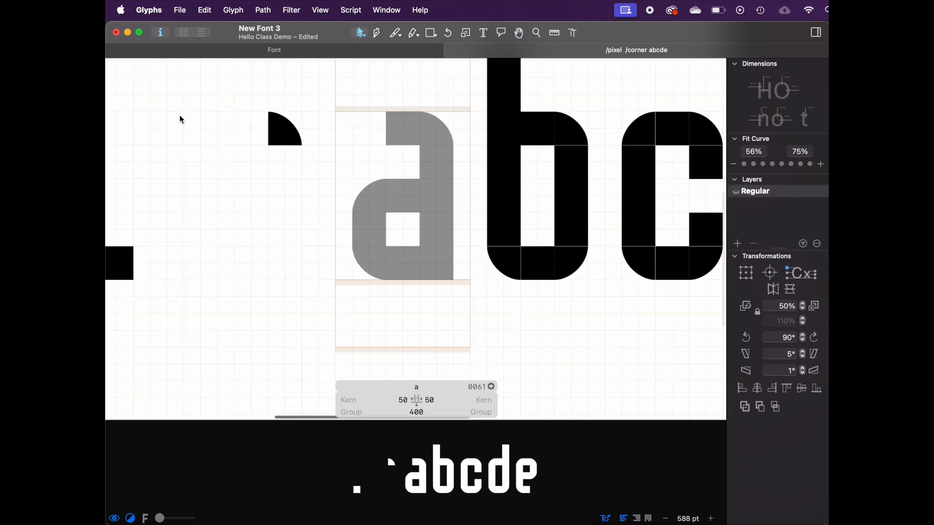
scroll(181, 119, left, 5)
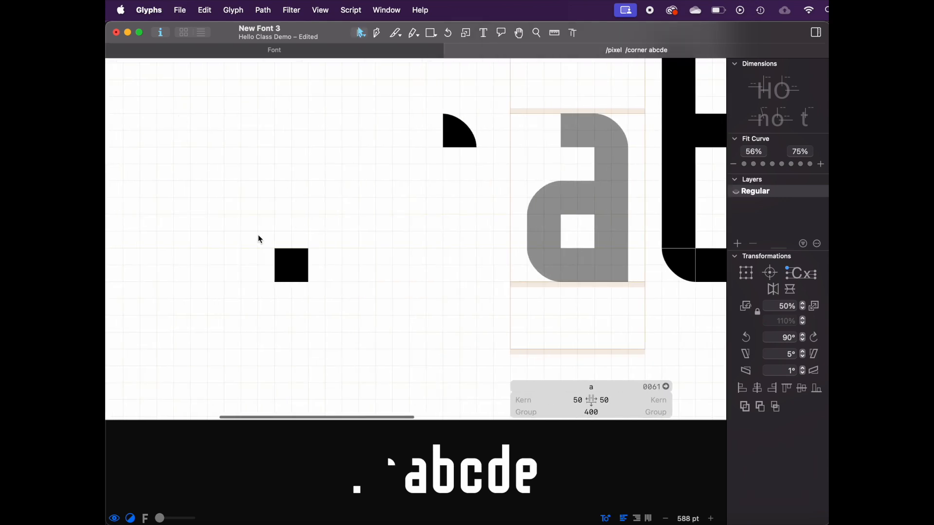
double_click(296, 273)
drag(294, 239, 350, 302)
scroll(350, 302, down, 3)
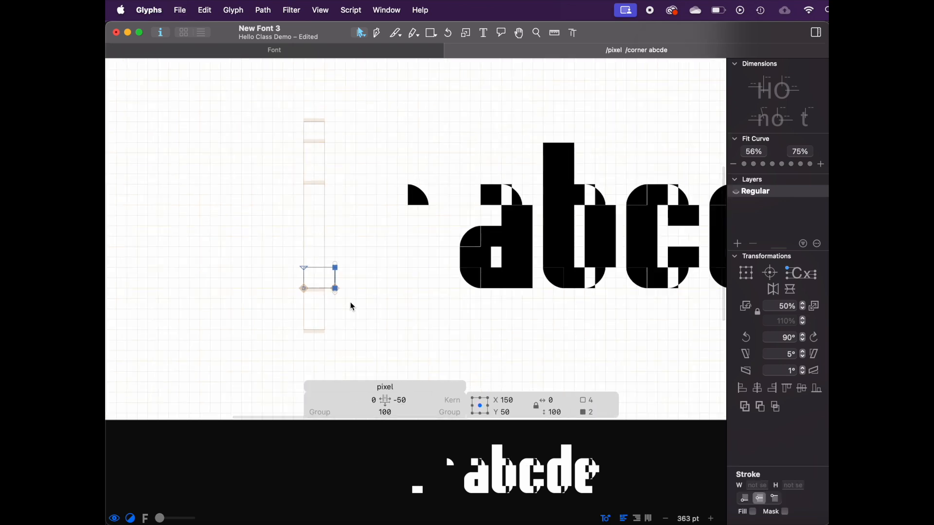
key(Right)
click(305, 272)
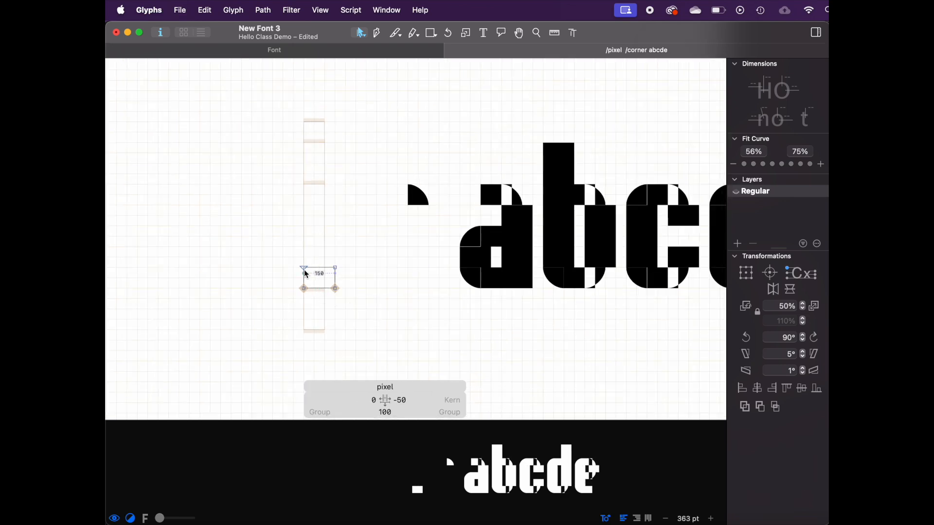
Step: Zoom in on the a, the corner glyph and the pixel glyph to examine where their components overlap
scroll(430, 193, up, 3)
double_click(417, 192)
scroll(479, 110, up, 3)
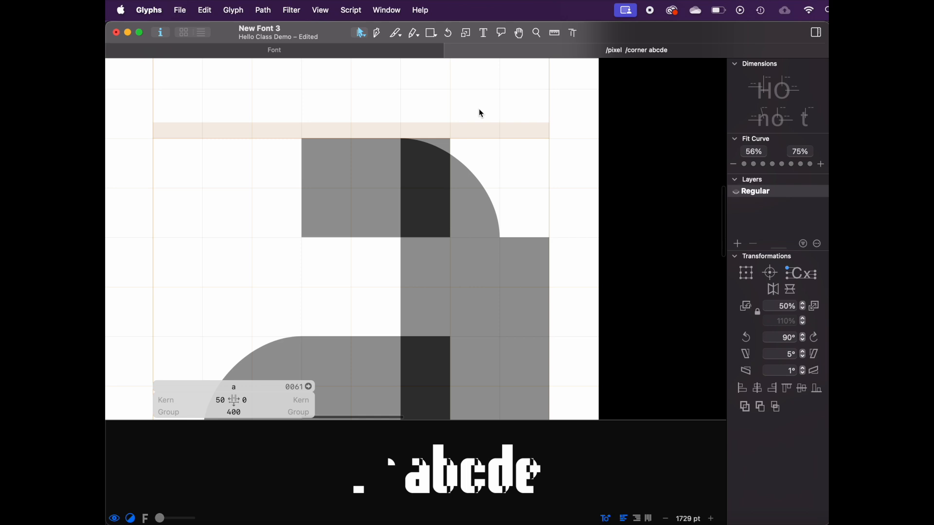
click(423, 196)
key(space)
scroll(475, 144, up, 3)
scroll(397, 178, down, 3)
key(space)
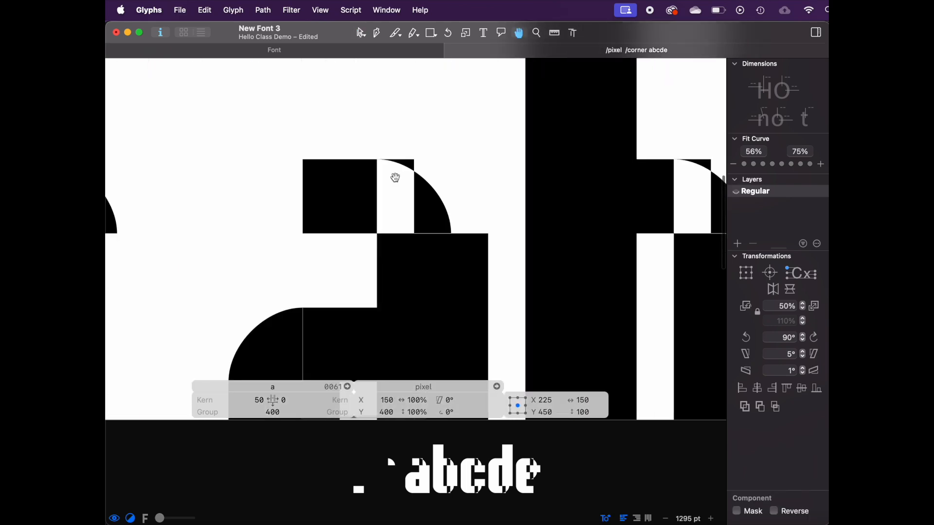
scroll(370, 209, down, 3)
scroll(370, 208, up, 2)
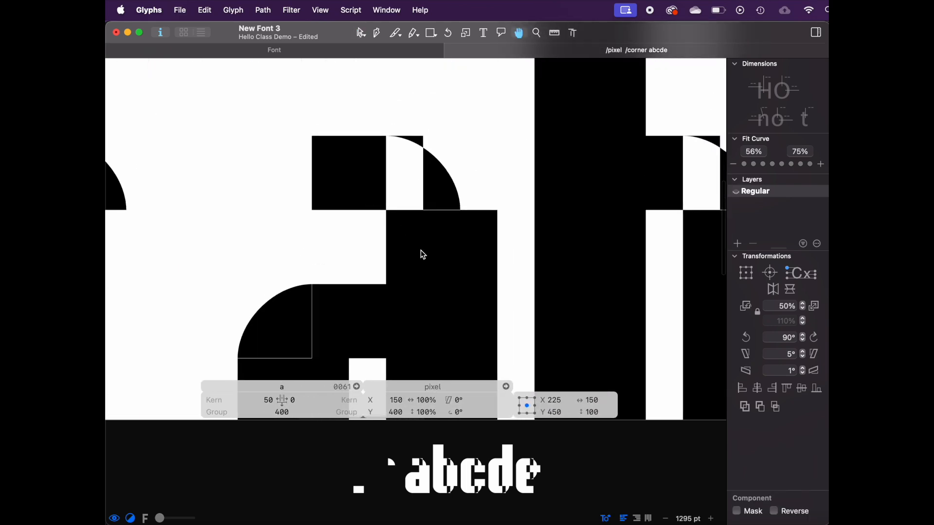
key(space)
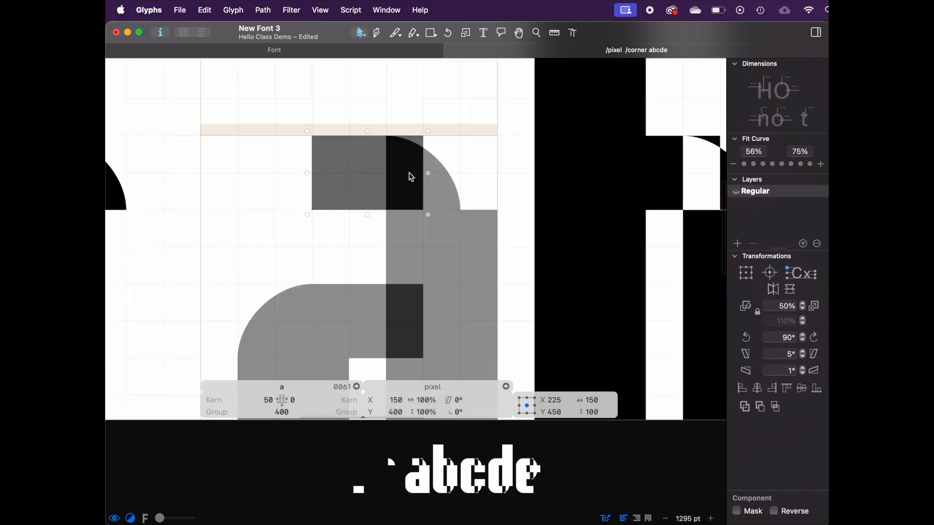
scroll(410, 176, down, 4)
double_click(249, 180)
scroll(215, 186, left, 4)
double_click(293, 295)
double_click(455, 163)
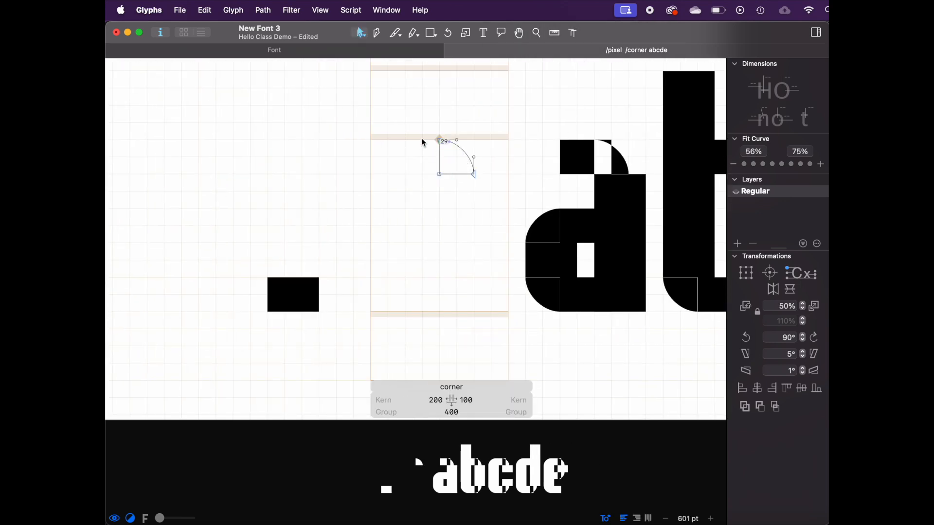
scroll(480, 182, up, 10)
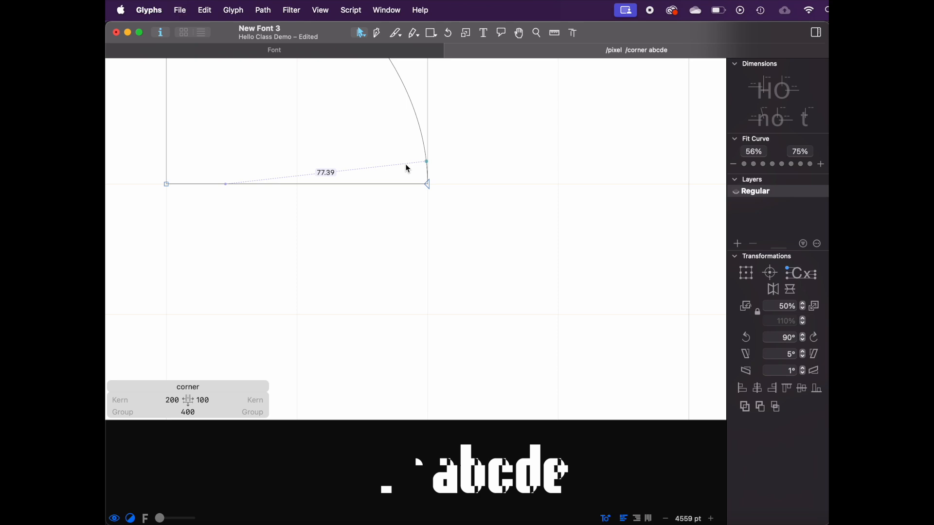
scroll(256, 183, down, 5)
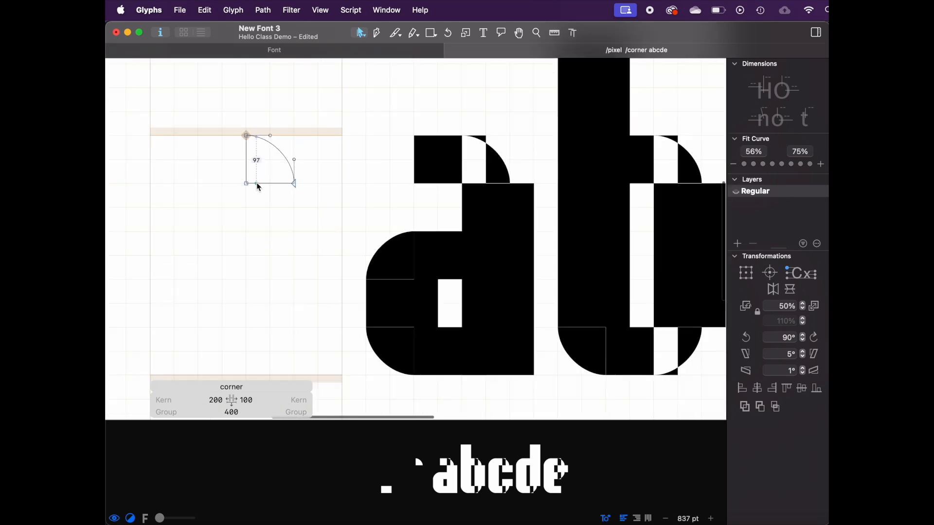
scroll(275, 233, left, 5)
double_click(231, 283)
scroll(235, 273, up, 4)
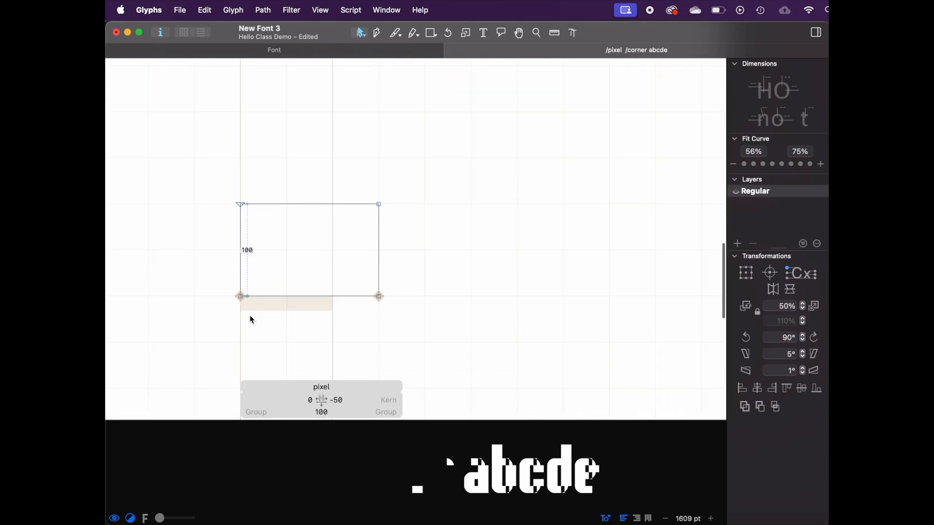
scroll(287, 271, down, 6)
double_click(409, 163)
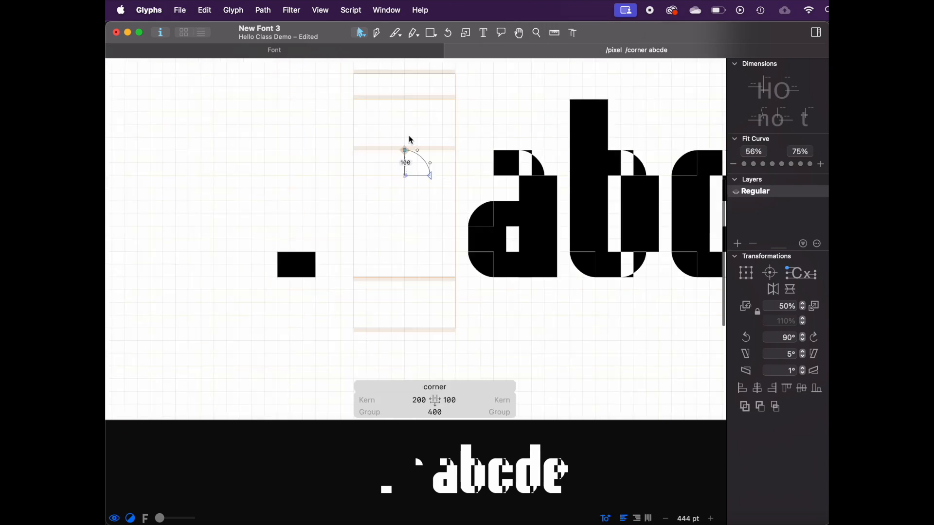
double_click(303, 271)
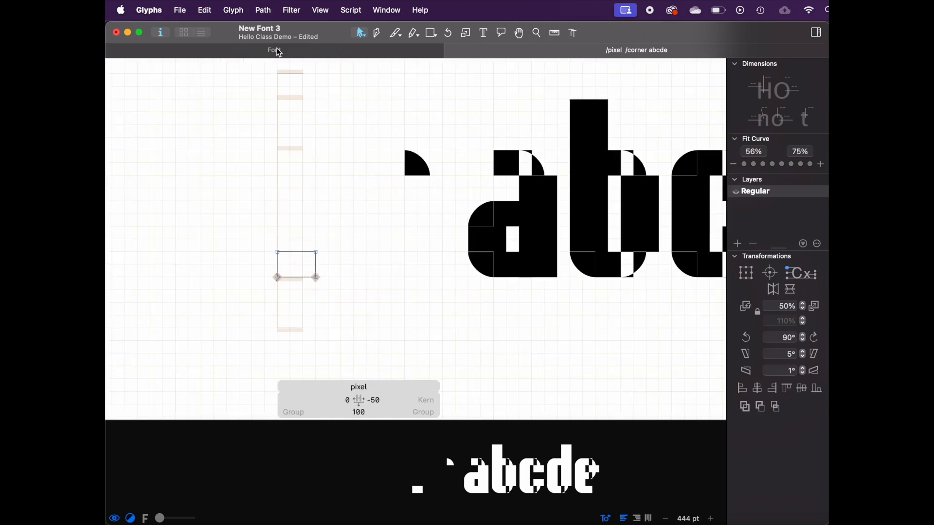
Step: Apply Correct Path Direction to the pixel glyph
click(263, 9)
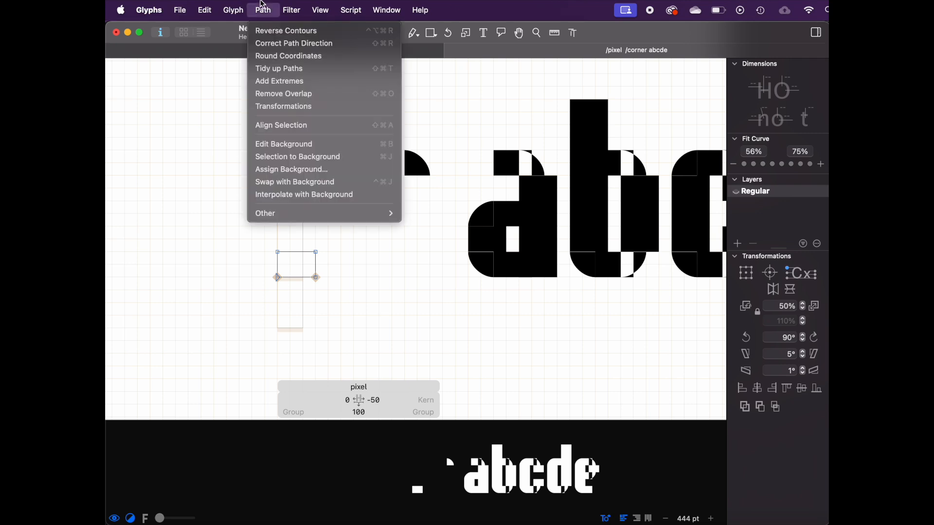
click(263, 5)
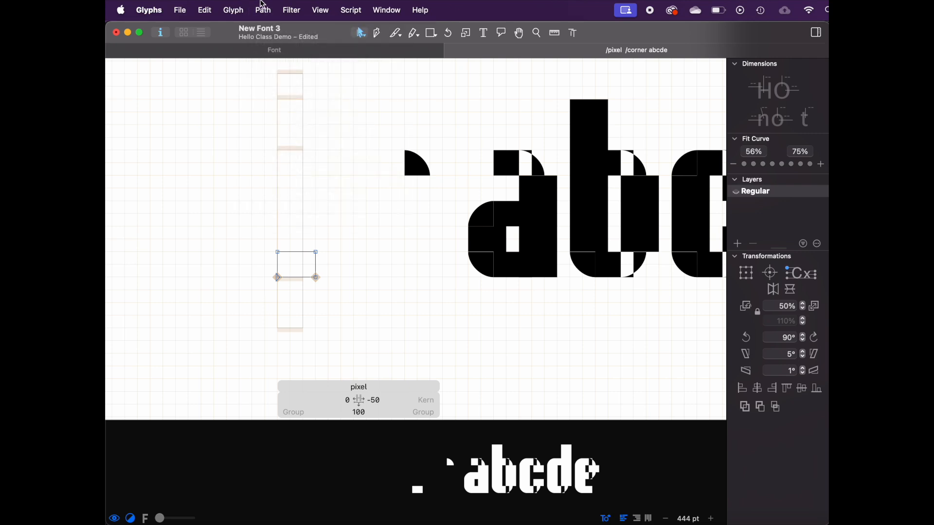
click(263, 6)
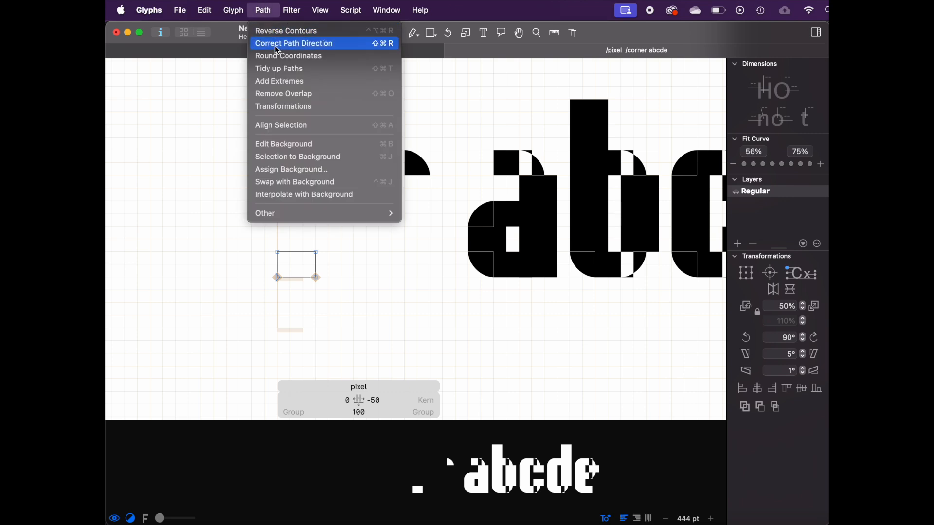
click(358, 43)
Step: Undo the path direction correction
double_click(430, 191)
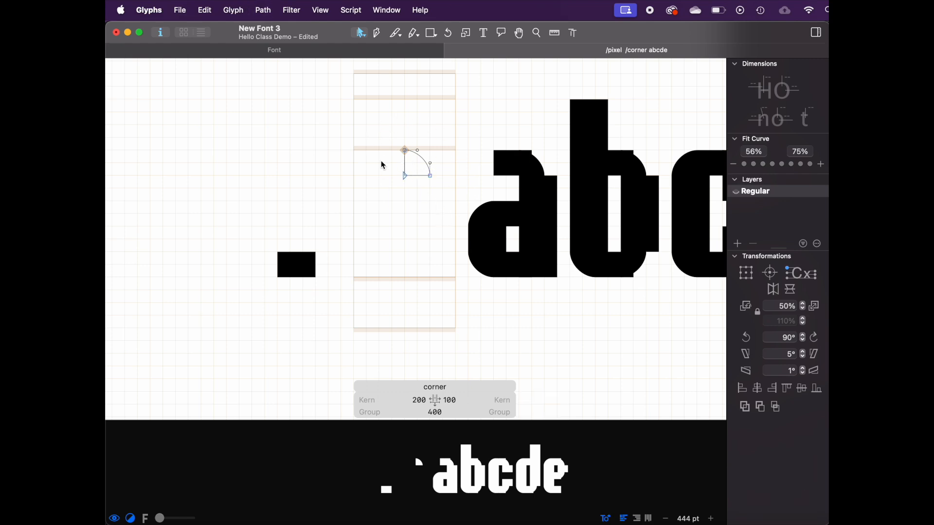
double_click(313, 267)
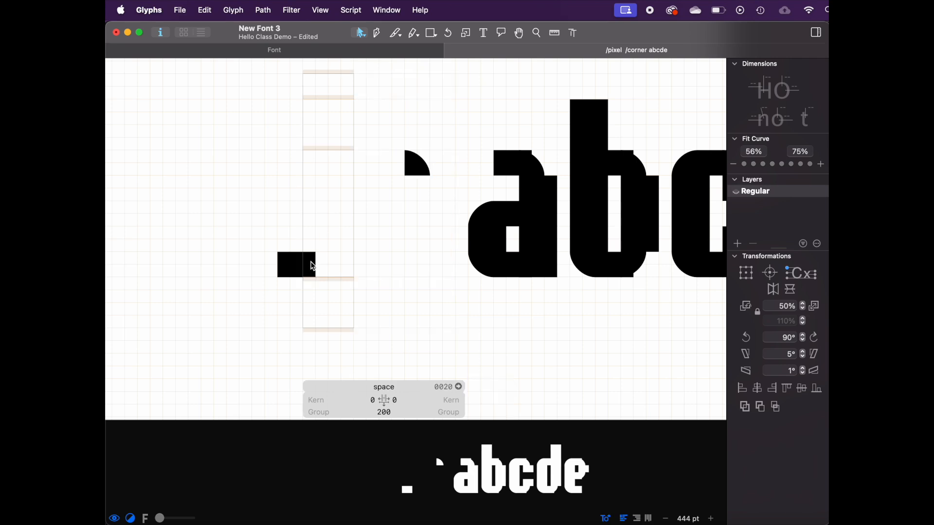
double_click(284, 278)
drag(457, 294, 350, 309)
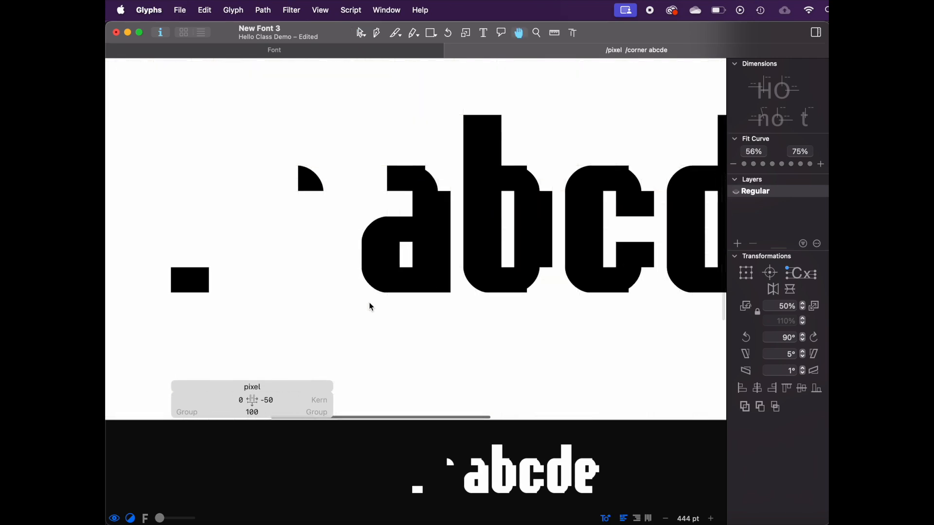
double_click(431, 255)
key(t)
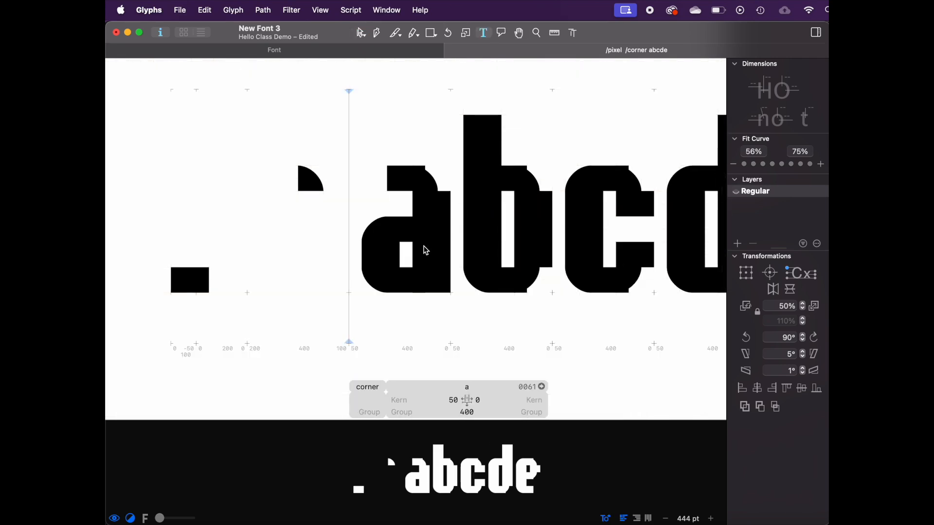
key(super+plus)
key(Escape)
key(super+z)
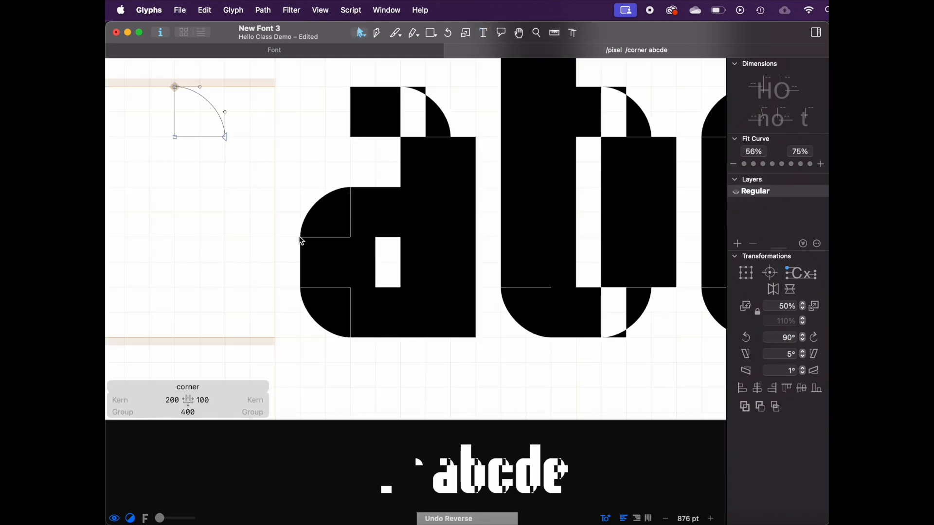
Step: Shift the corner component at the top of the a slightly to the right
scroll(380, 260, up, 5)
scroll(333, 193, down, 5)
double_click(333, 192)
drag(401, 138, 419, 140)
key(space)
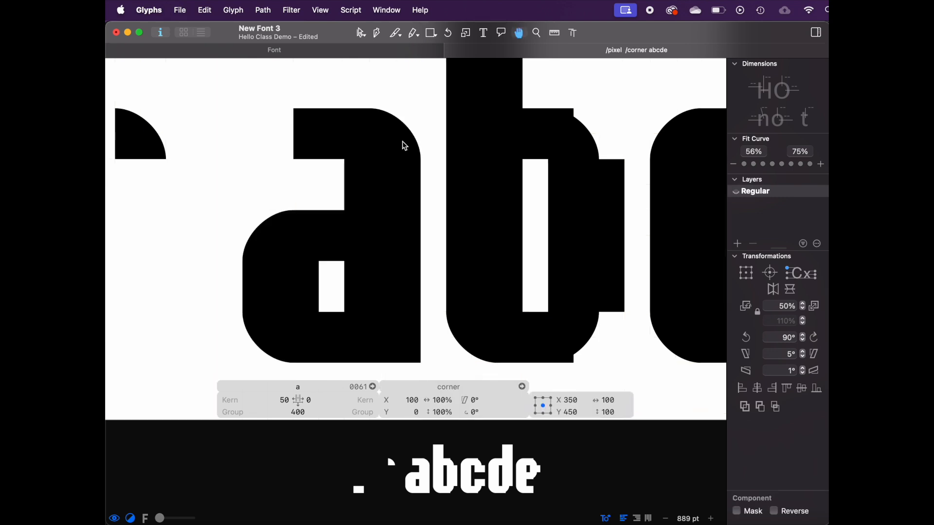
Step: Shift the corner component at the bottom of the b slightly to the right
scroll(384, 143, down, 2)
scroll(373, 144, right, 4)
double_click(374, 145)
click(462, 171)
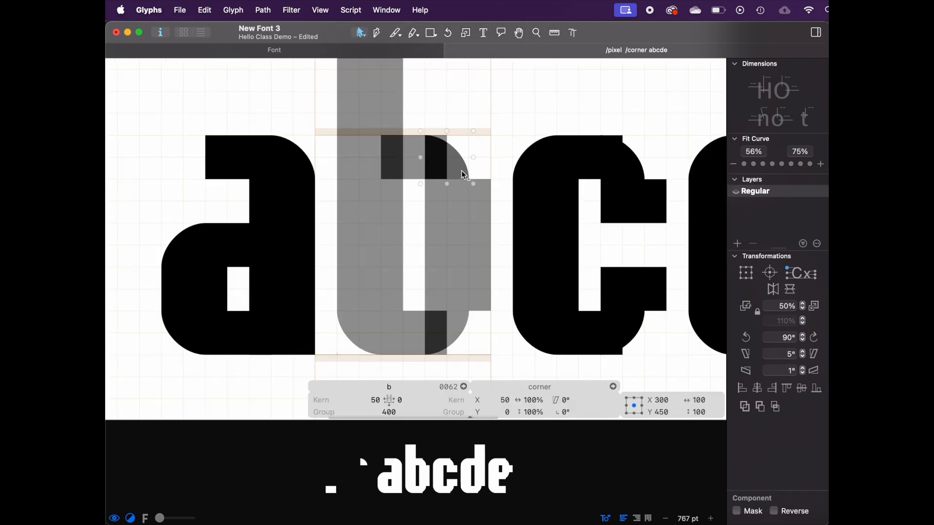
drag(462, 331, 485, 330)
Step: Shift the corner component at the bottom of the c slightly to the right
scroll(486, 329, down, 5)
key(space)
double_click(563, 228)
click(563, 228)
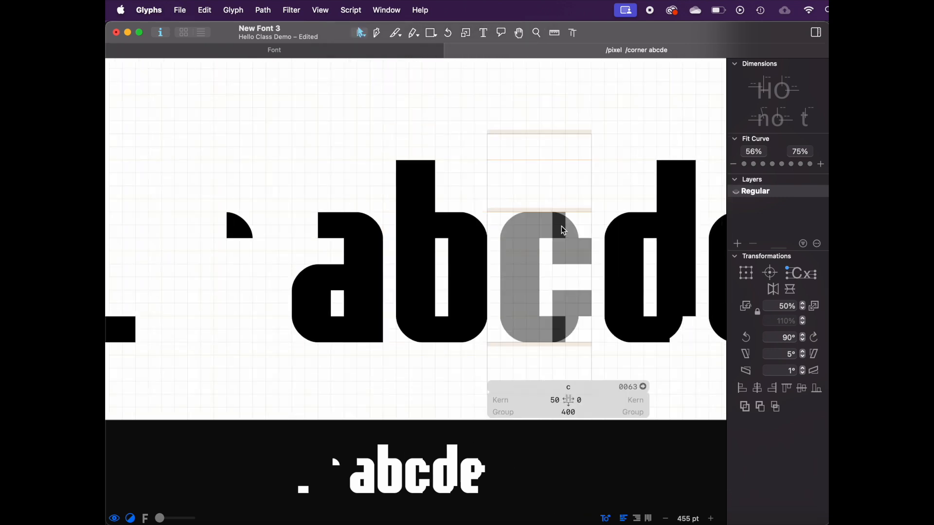
shift+click(568, 327)
drag(572, 325, 591, 329)
Step: Replace the edit view text with the word chicago
scroll(589, 325, right, 3)
double_click(567, 281)
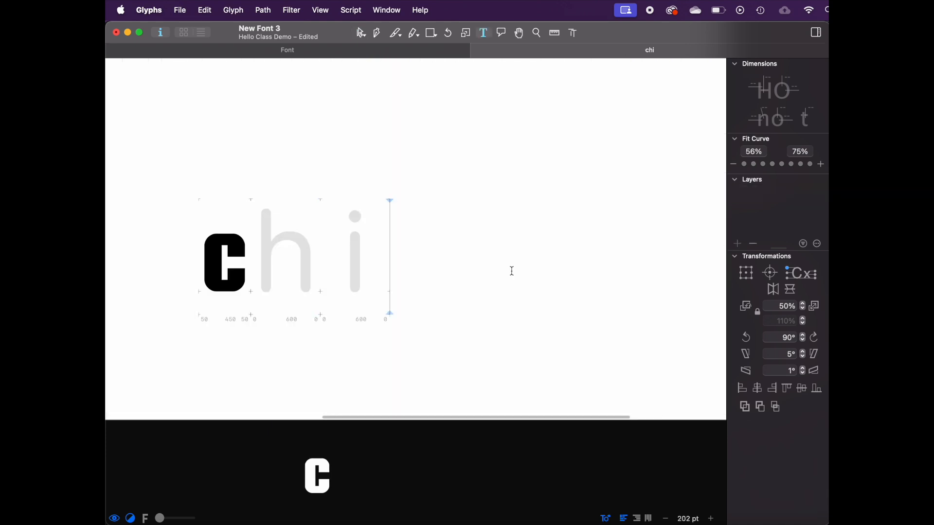
text(gac)
key(BackSpace)
key(BackSpace)
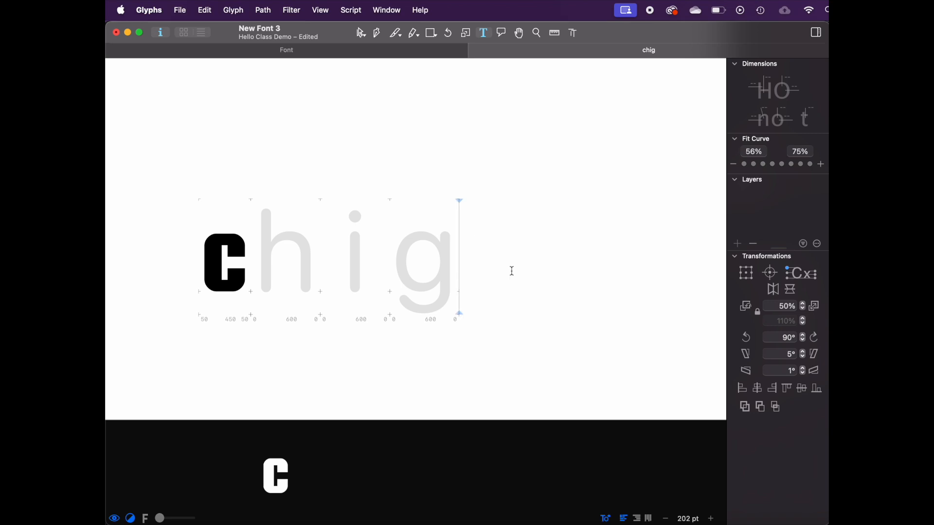
key(BackSpace)
text(cago)
scroll(543, 218, left, 3)
scroll(543, 218, right, 3)
scroll(542, 218, down, 4)
scroll(543, 218, up, 5)
scroll(543, 218, right, 3)
scroll(543, 218, down, 2)
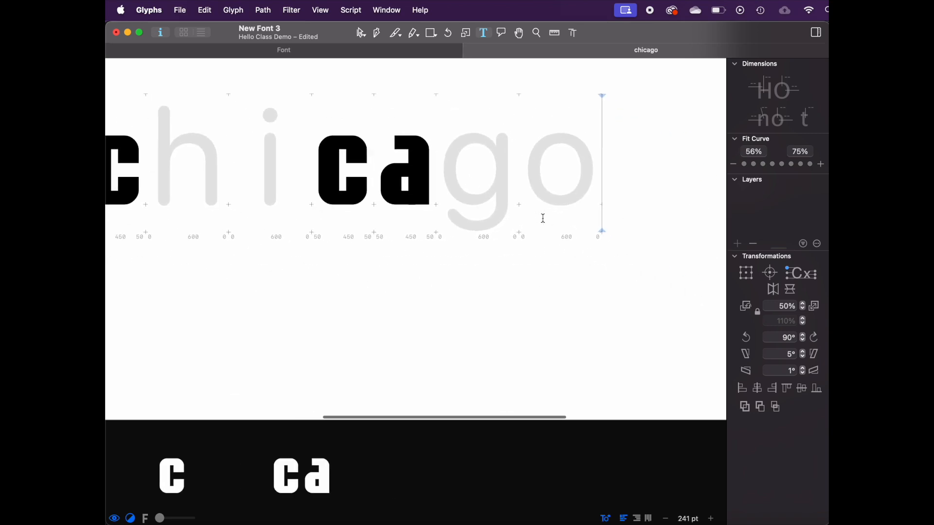
scroll(542, 219, left, 6)
key(super+a)
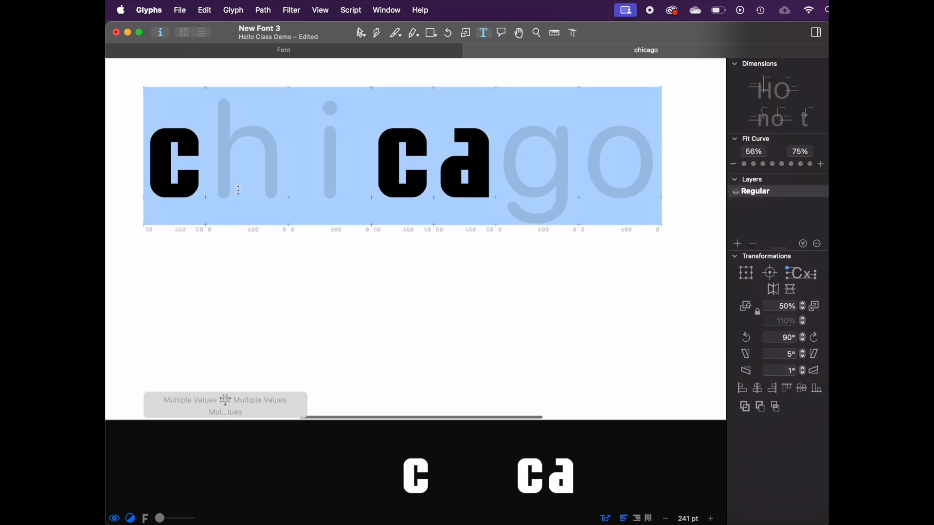
text(chicago)
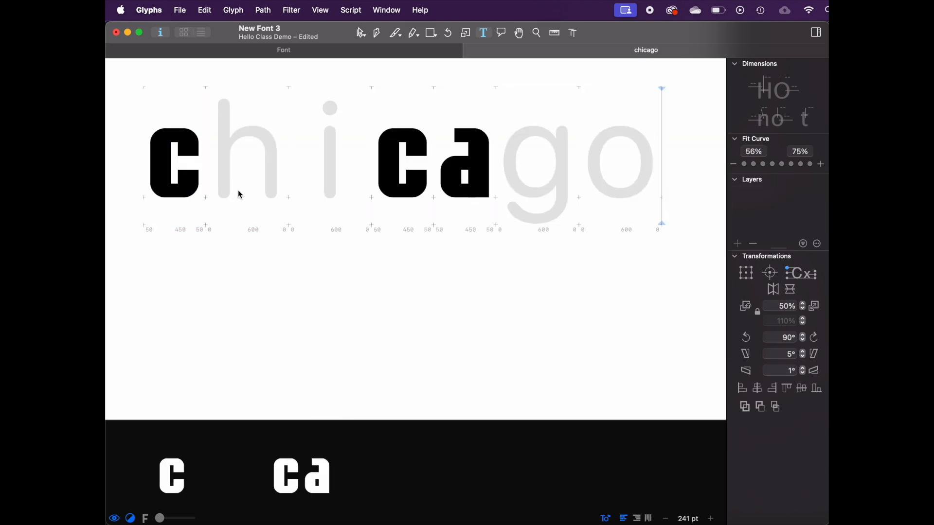
scroll(238, 190, up, 3)
scroll(238, 191, down, 5)
double_click(237, 228)
scroll(335, 203, up, 6)
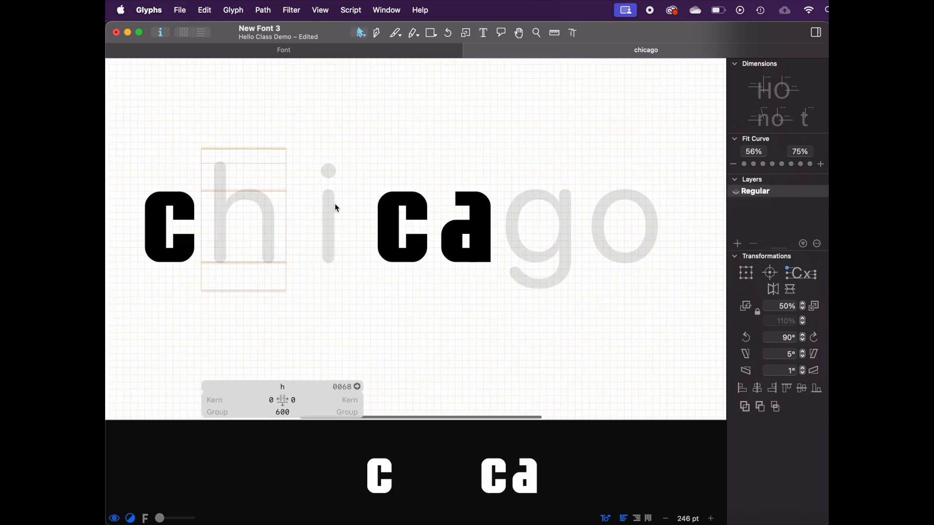
right_click(417, 203)
click(369, 209)
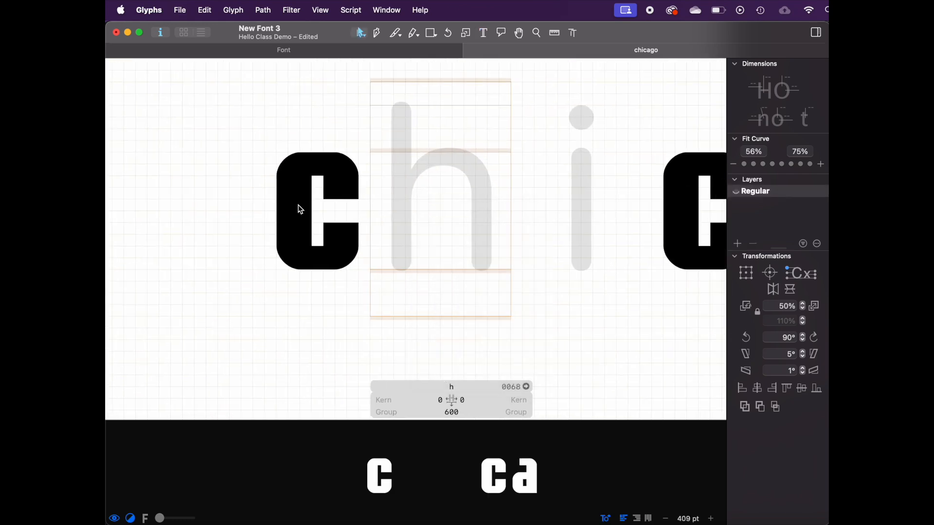
right_click(439, 198)
click(457, 203)
text(co)
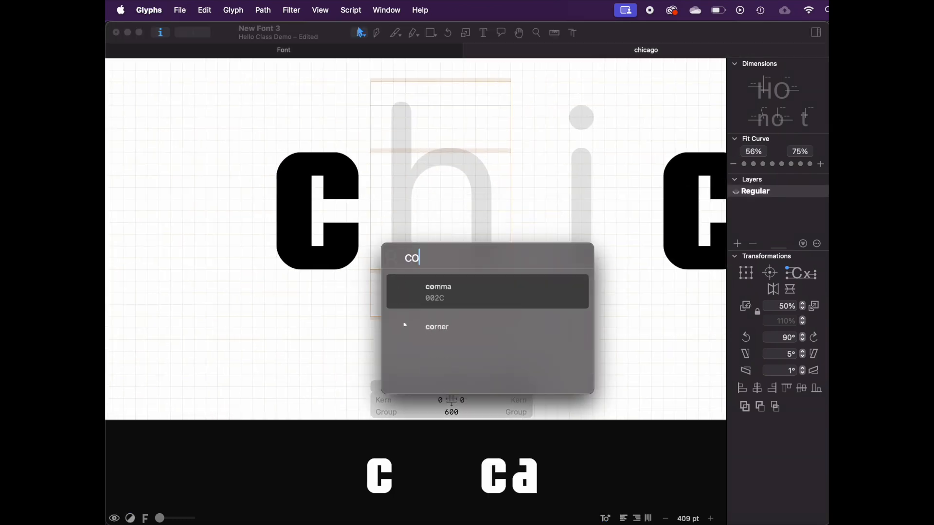
key(Return)
drag(393, 257, 392, 196)
scroll(393, 181, down, 10)
scroll(427, 214, up, 10)
click(360, 33)
scroll(358, 199, up, 5)
key(super+z)
key(super+z)
key(super+z)
key(super+z)
Step: Add the b as a component inside the h glyph
right_click(402, 213)
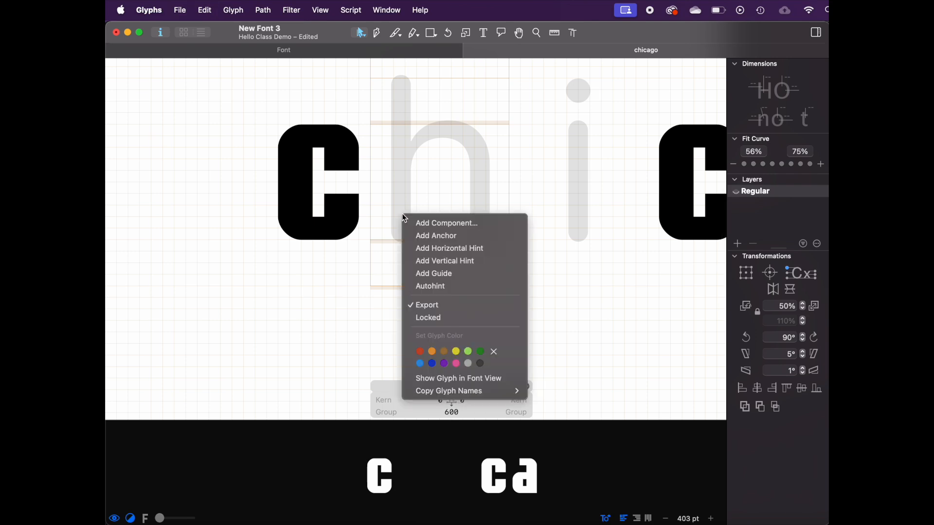
click(444, 220)
text(b)
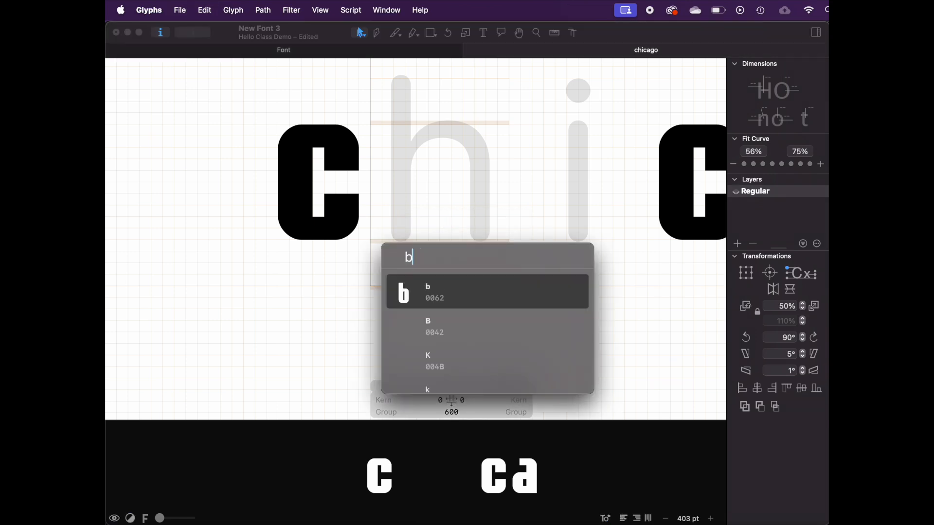
key(Return)
Step: Decompose the b component in the h and delete its rounded bottom pieces
right_click(452, 194)
click(475, 204)
click(452, 235)
shift+click(413, 232)
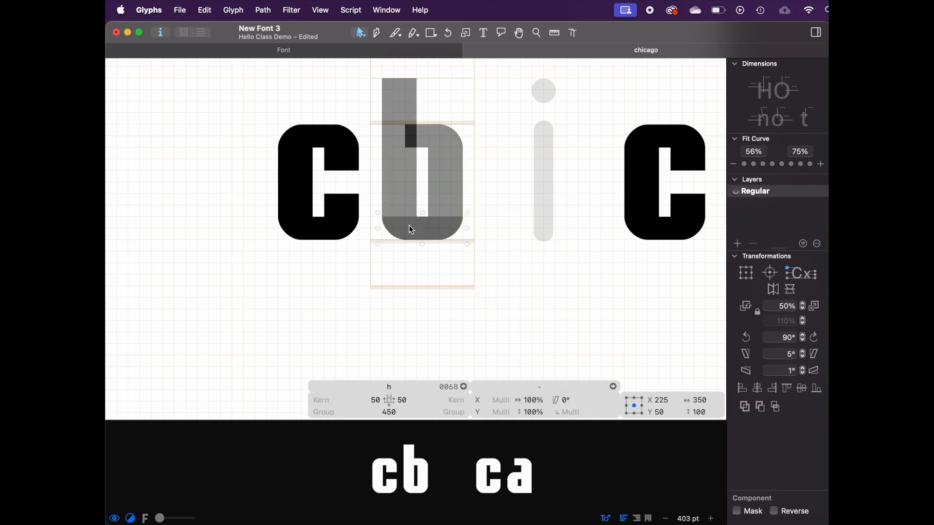
key(Delete)
click(421, 246)
click(406, 214)
shift+click(445, 215)
drag(444, 214, 444, 227)
key(space)
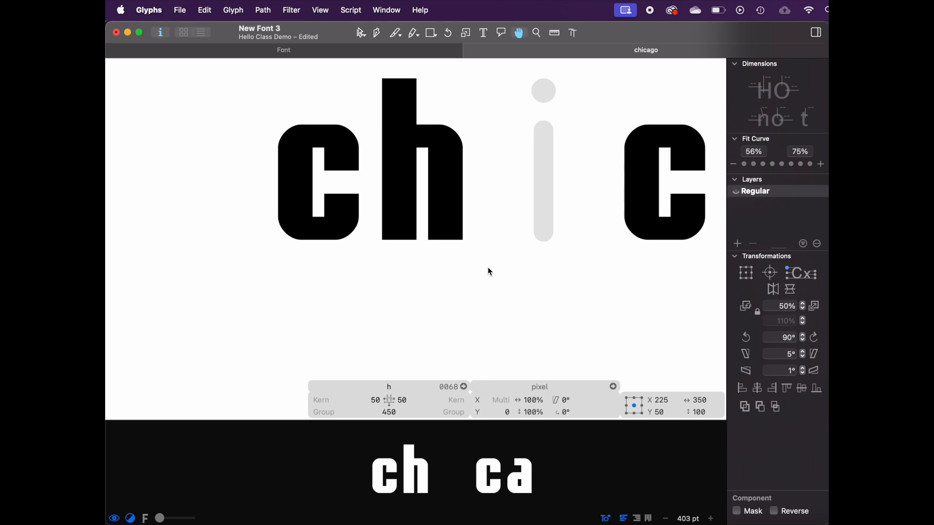
Step: Delete the h's remaining pixels so only the full-height left stem stays
scroll(488, 268, down, 5)
scroll(488, 268, up, 2)
scroll(488, 268, up, 4)
click(308, 258)
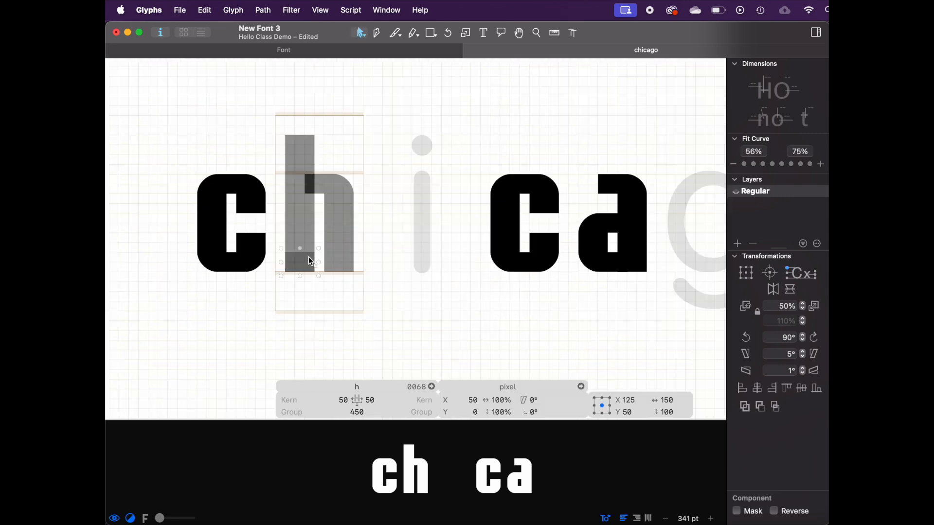
drag(307, 224, 300, 188)
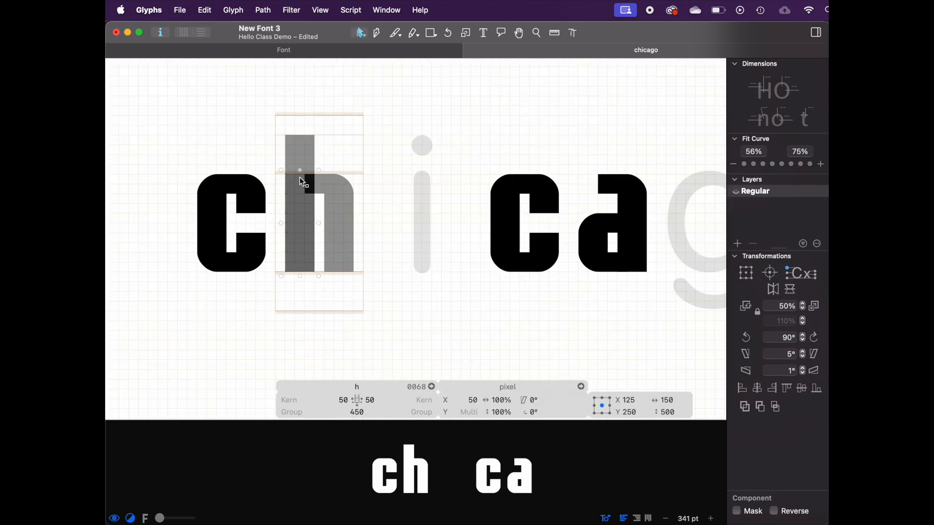
key(Delete)
key(space)
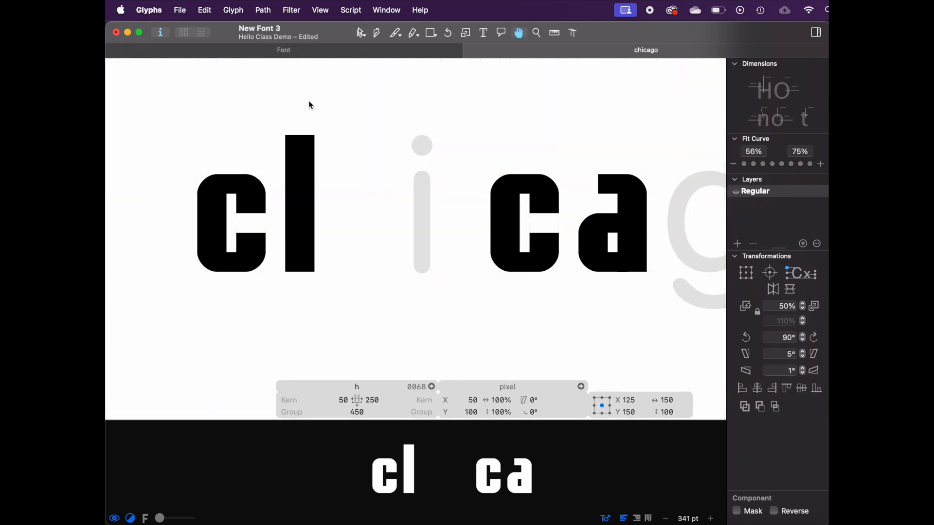
key(space)
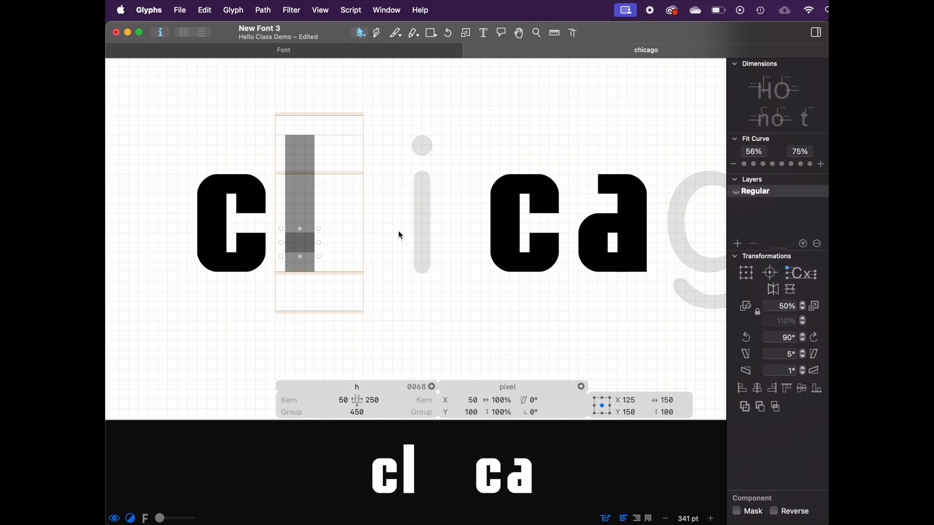
key(ctrl+z)
key(ctrl+shift+z)
Step: Turn the left stem pixels into a new component glyph named fullstem
click(305, 141)
right_click(306, 147)
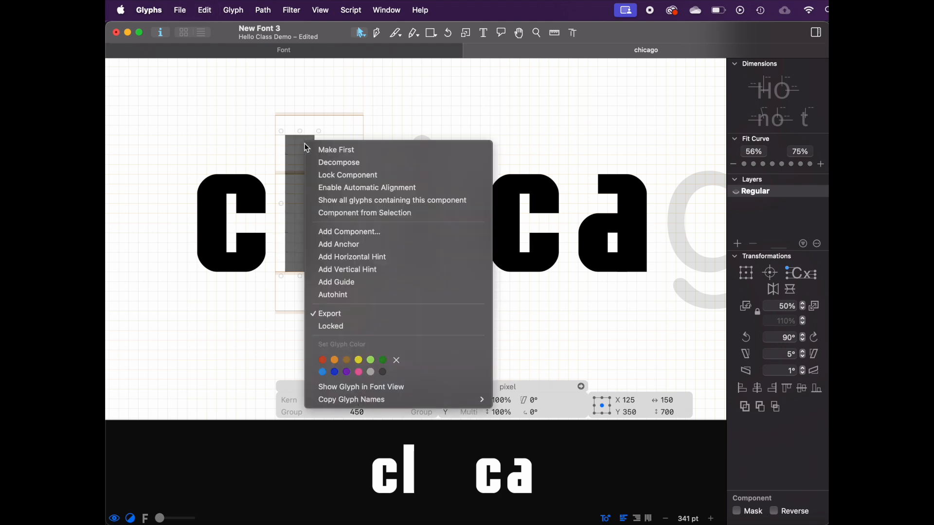
click(358, 214)
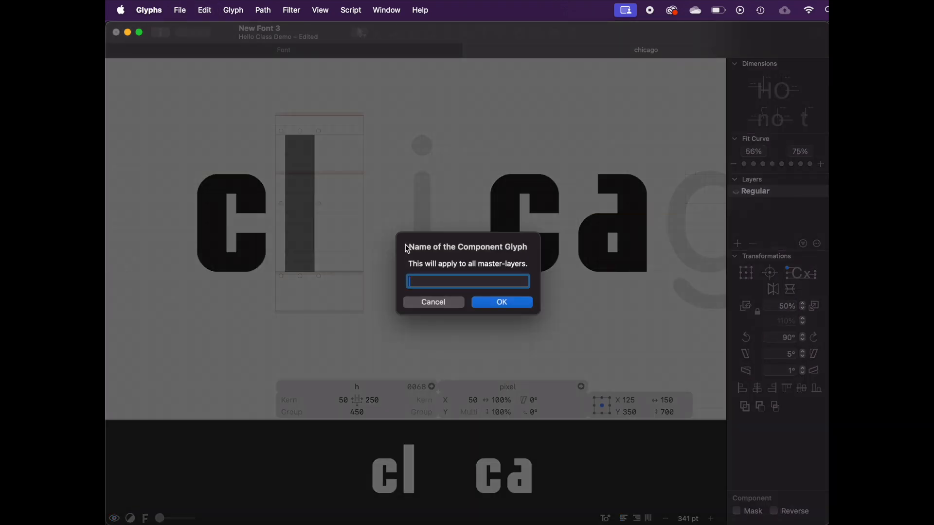
key(Return)
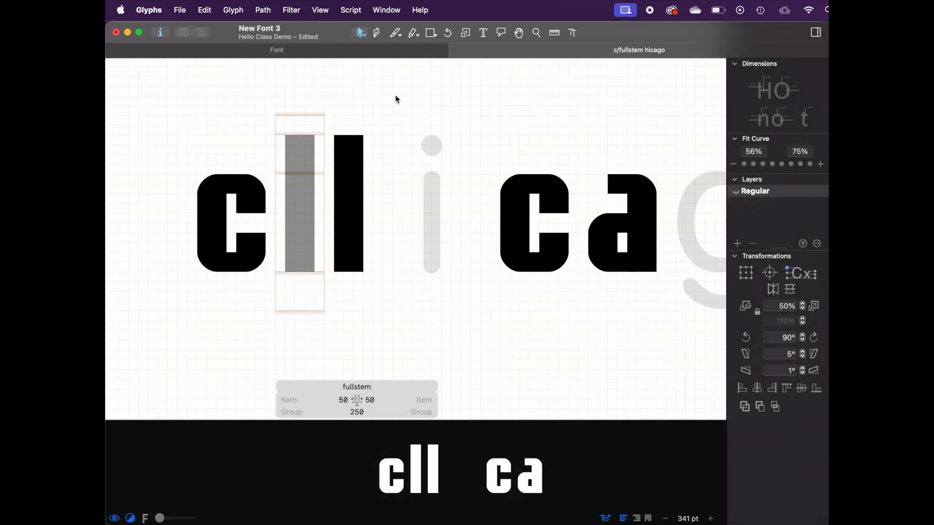
Step: Insert an l into the text and add the fullstem component to it
click(481, 32)
click(360, 211)
text(l)
double_click(419, 203)
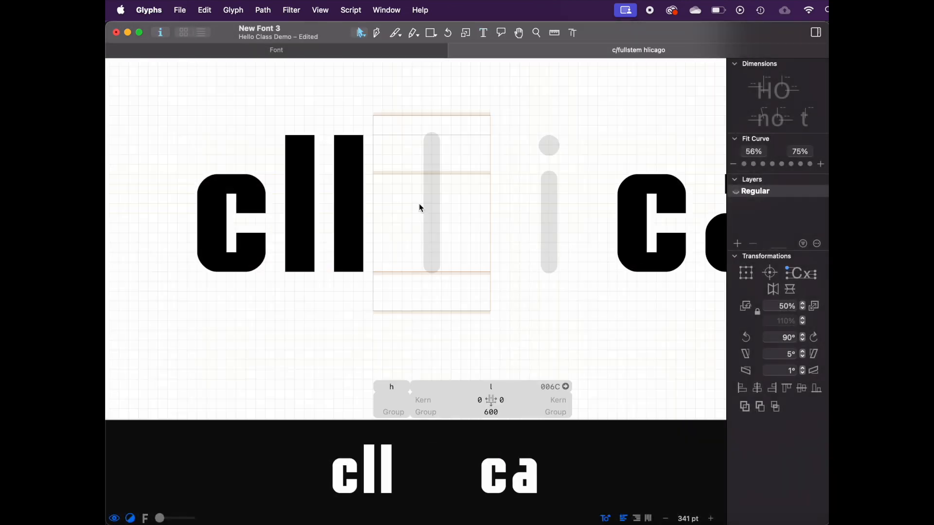
right_click(435, 224)
click(437, 232)
text(ful)
key(Return)
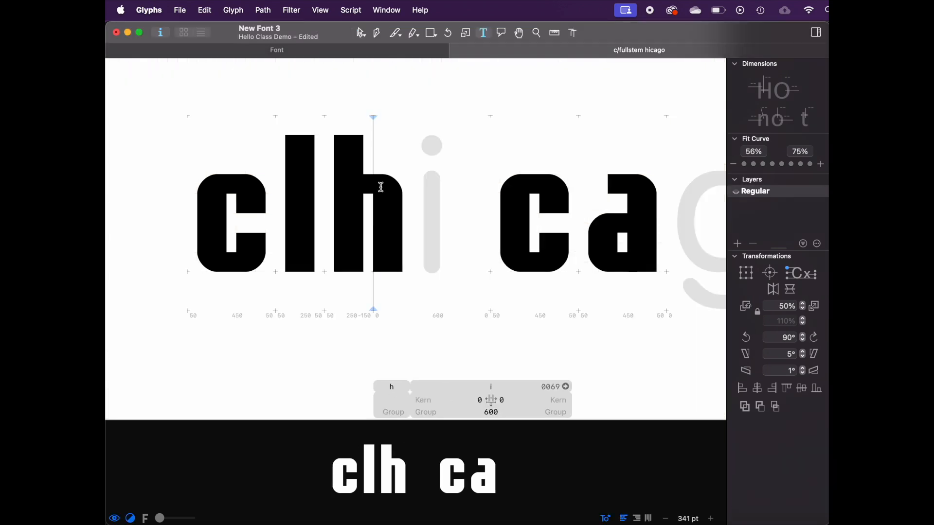
Step: Turn the h's shoulder pieces into a new component glyph named shoulder
key(Escape)
double_click(367, 186)
click(373, 200)
key(super+z)
key(super+shift+z)
key(super+z)
key(super+shift+z)
right_click(366, 186)
click(441, 254)
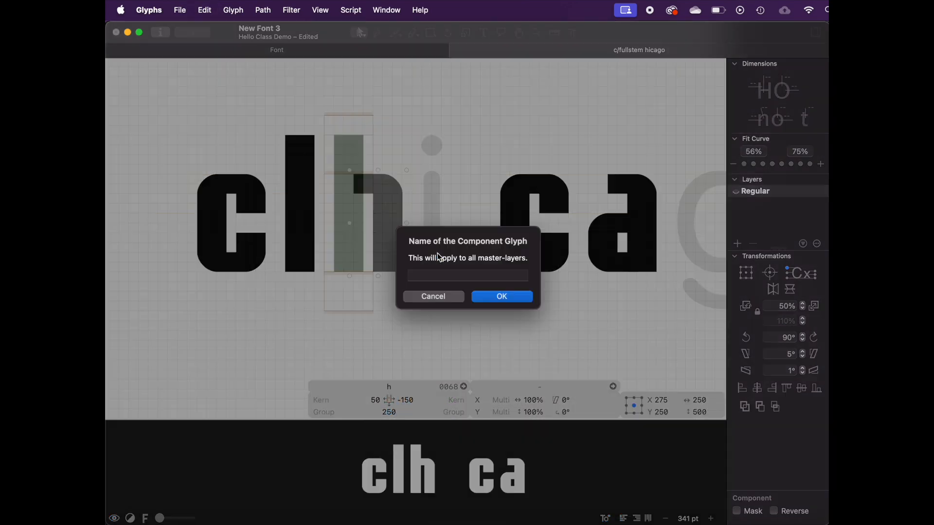
text(shoulder)
key(Return)
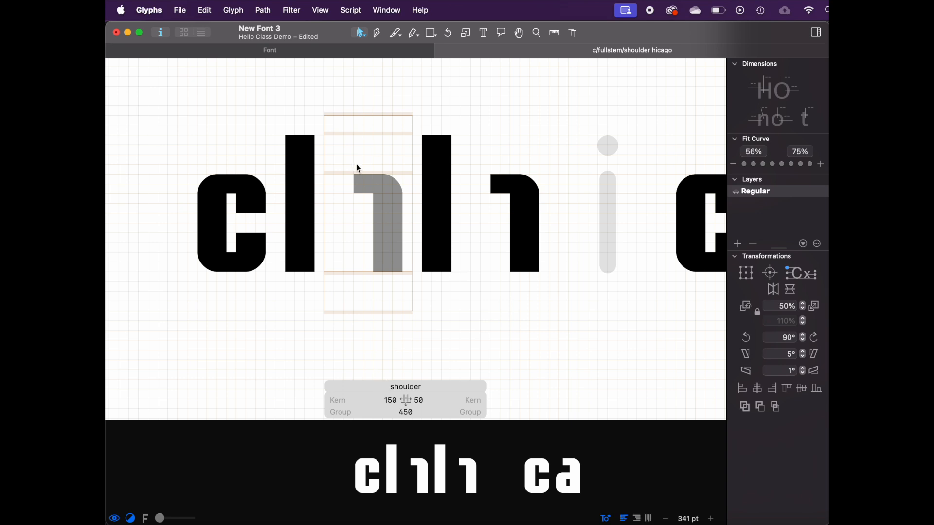
Step: Set the shoulder glyph's left sidebearing to -50 so it joins the stem
click(387, 216)
click(377, 243)
click(362, 281)
double_click(451, 215)
double_click(354, 192)
double_click(438, 185)
double_click(360, 216)
click(394, 400)
text(-10)
key(Return)
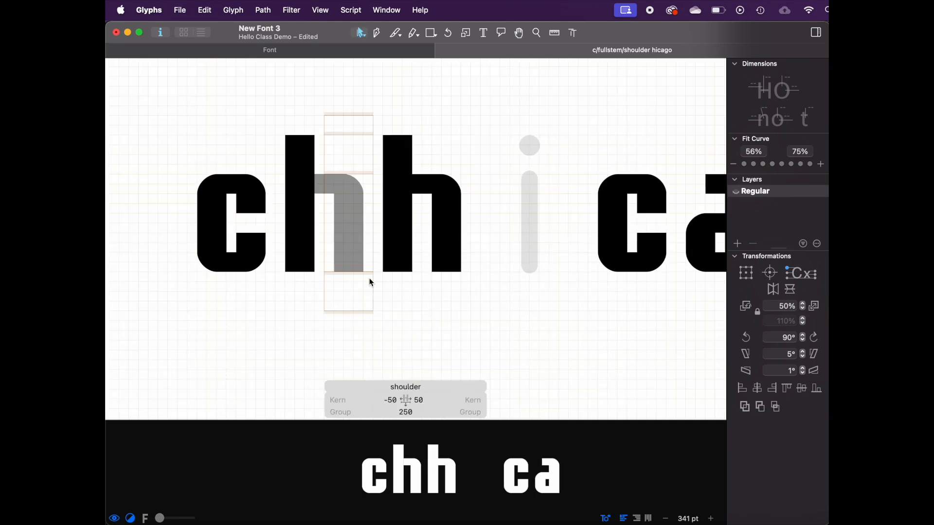
Step: Remove the fullstem and shoulder glyphs from the edit text
click(394, 401)
double_click(423, 226)
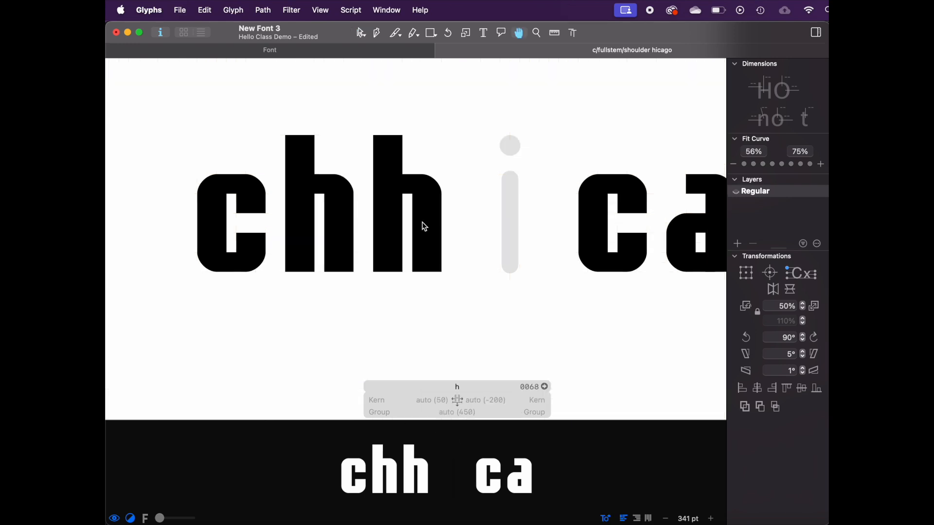
click(483, 33)
key(BackSpace)
key(BackSpace)
key(super+minus)
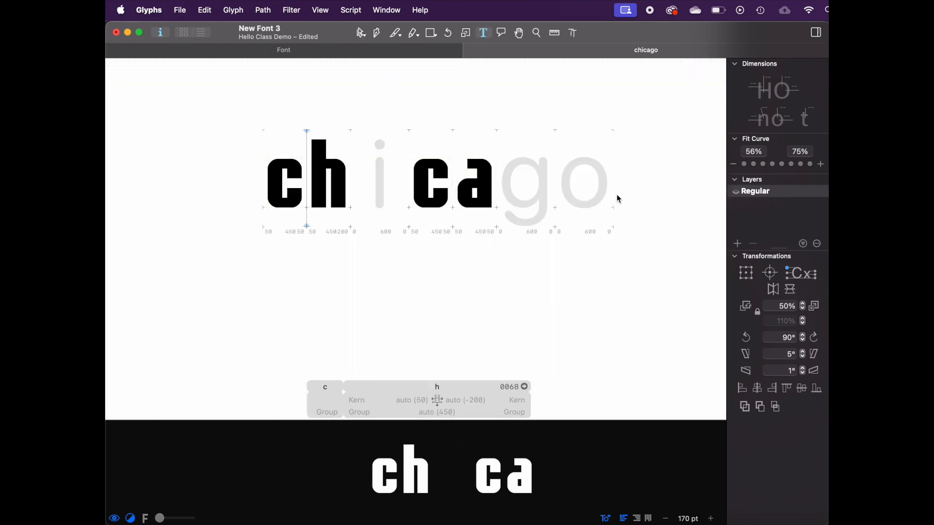
Step: Add an n on a new line and insert the h as a component in it
click(613, 194)
key(Return)
text(n)
key(Escape)
right_click(316, 298)
click(318, 299)
text(h)
key(Return)
Step: Decompose the n's h component and its fullstem into individual pixels
scroll(288, 288, up, 10)
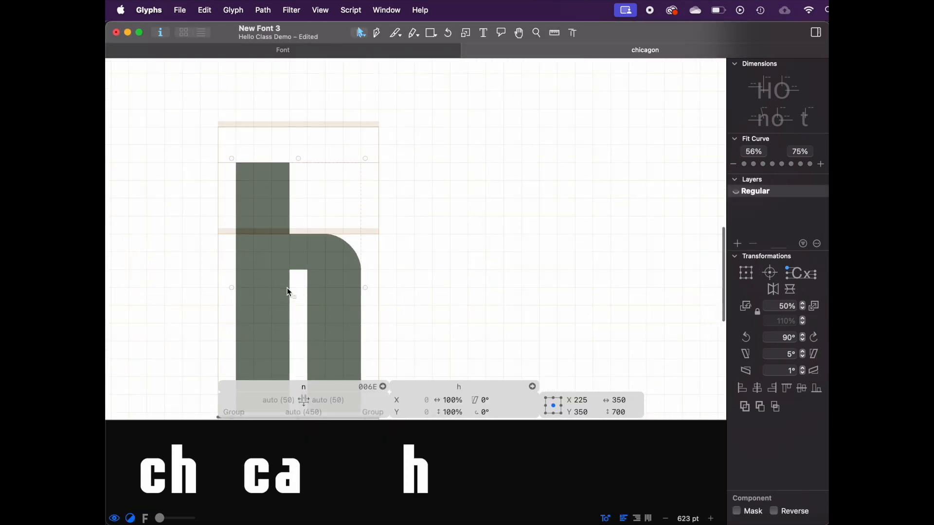
scroll(236, 206, down, 2)
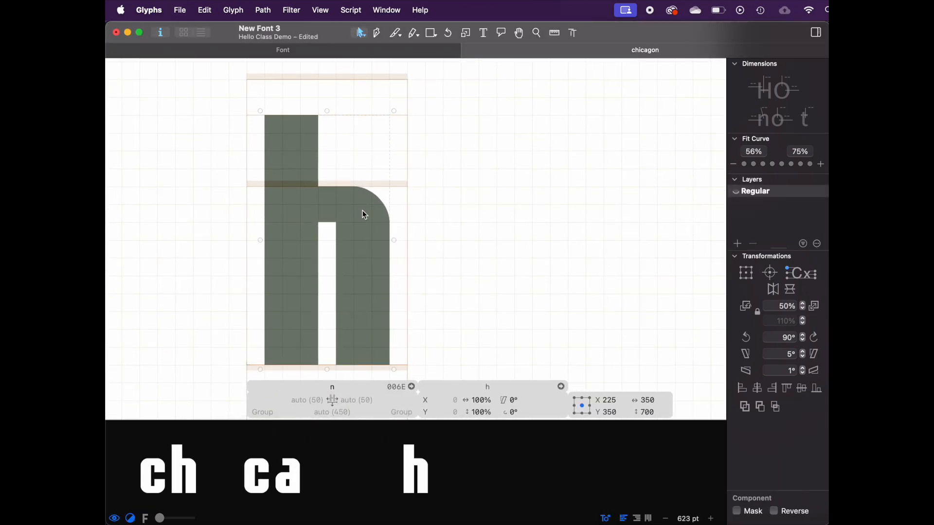
key(super+shift+d)
click(297, 171)
right_click(297, 172)
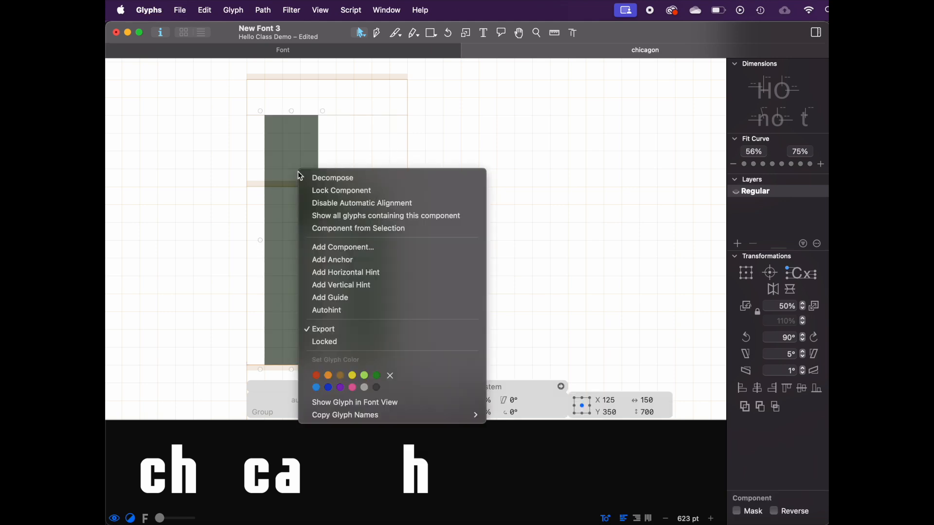
click(328, 181)
Step: Delete the pixels above the x-height from the n's left stem
click(308, 163)
shift+click(302, 130)
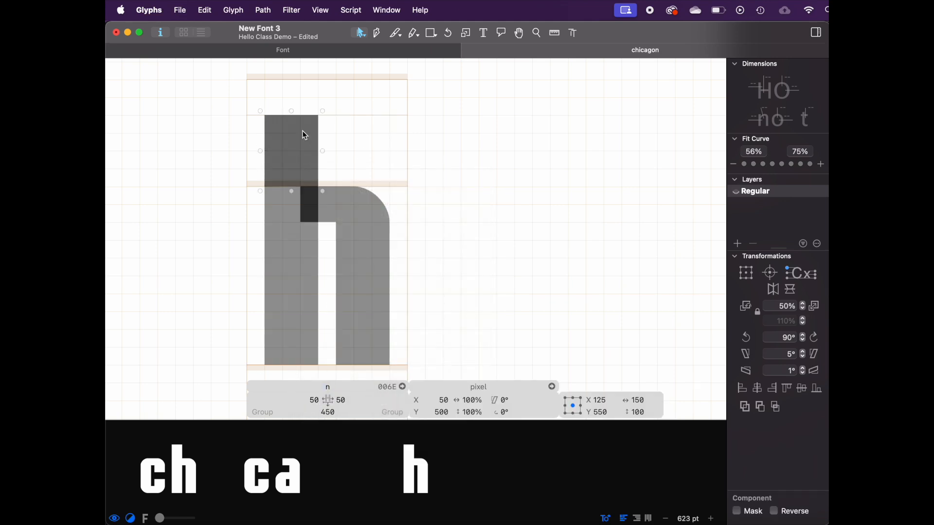
key(Delete)
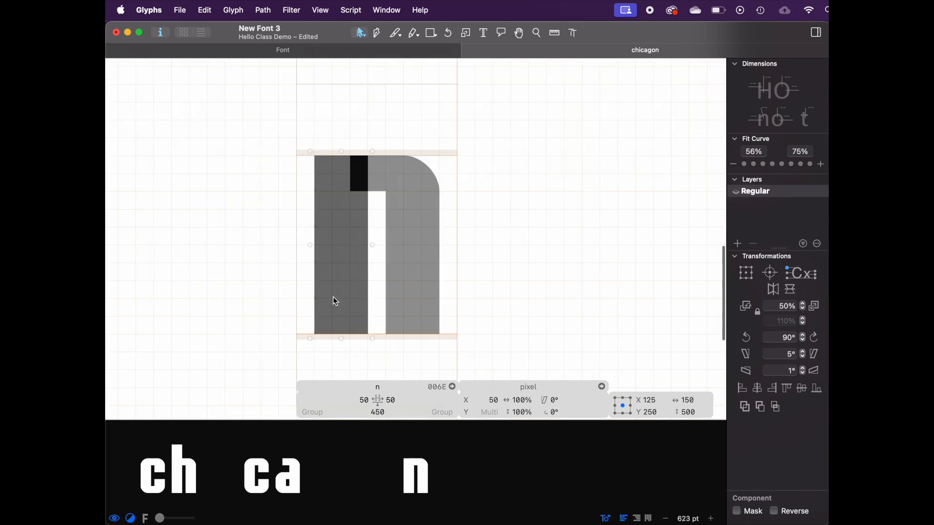
click(433, 131)
click(478, 34)
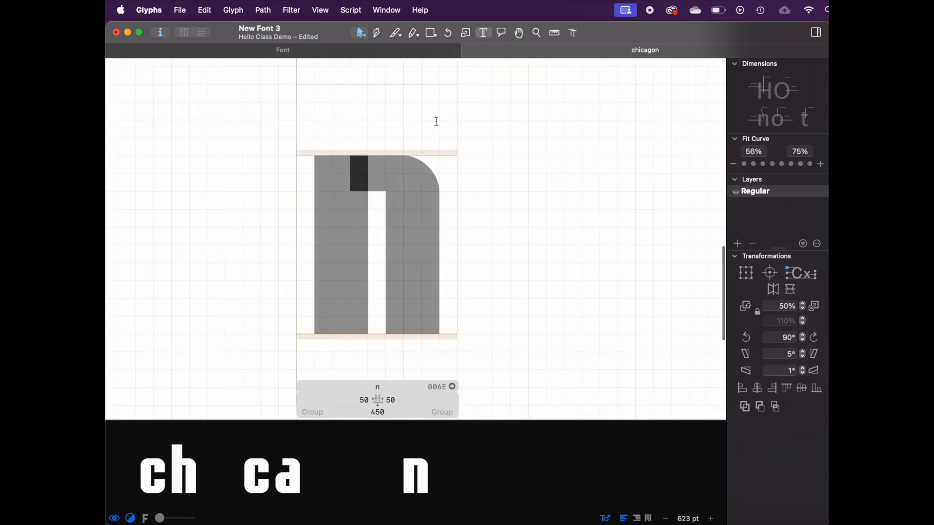
key(super+minus)
key(Escape)
click(391, 254)
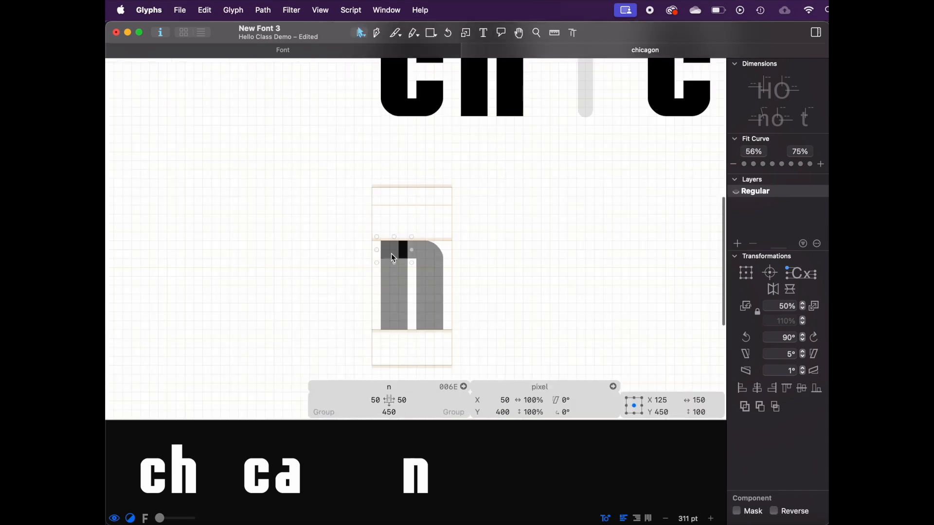
Step: Create a new component glyph named halfstem from the n's selected left-stem pixels
scroll(390, 319, up, 3)
right_click(391, 319)
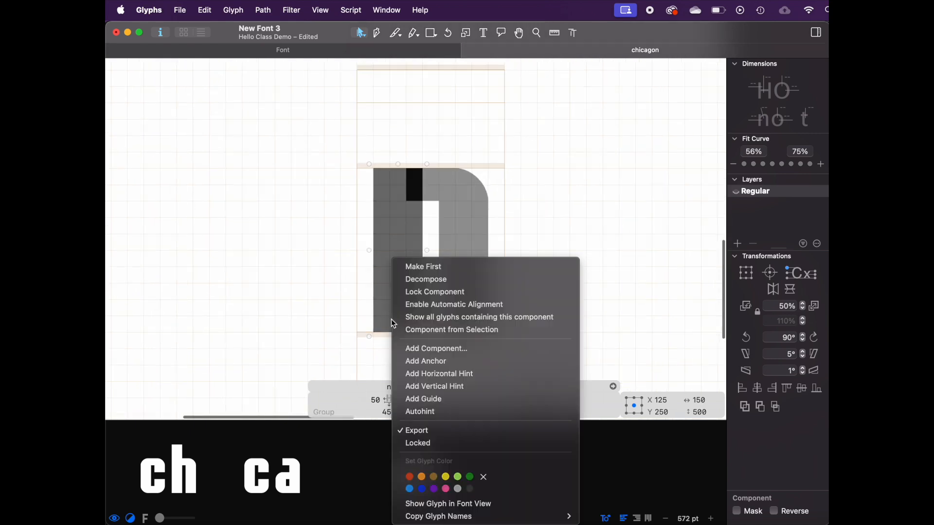
click(416, 331)
text(halfst)
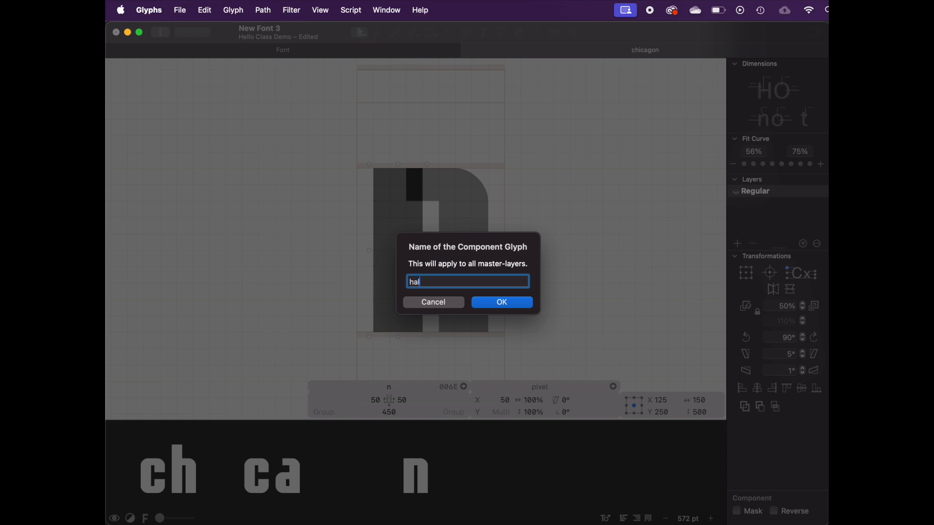
key(Return)
double_click(457, 405)
text(0)
key(Return)
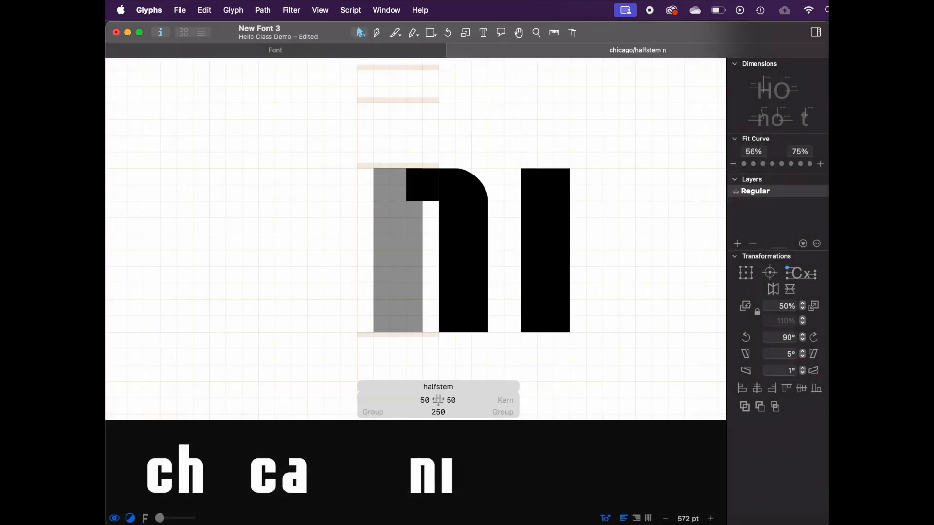
Step: Add an i to the edit text and insert the halfstem component into it
double_click(486, 258)
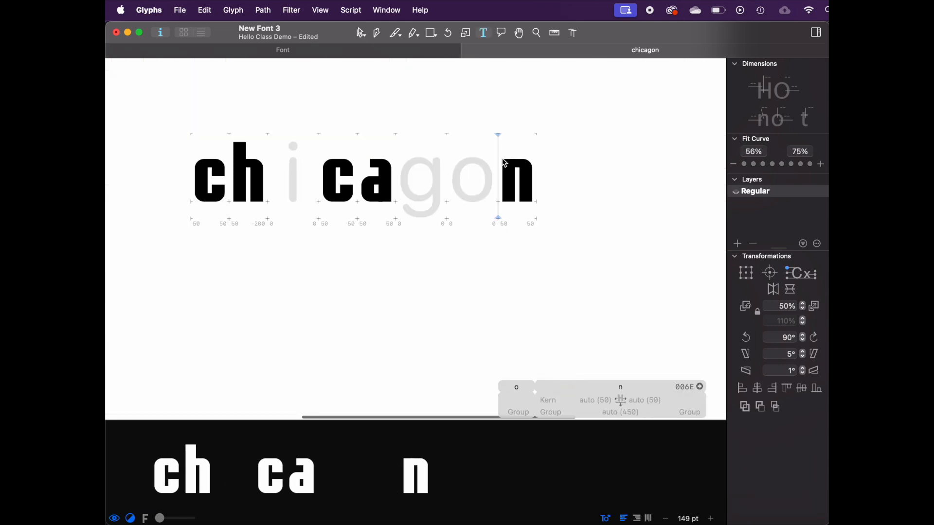
text(icagoin)
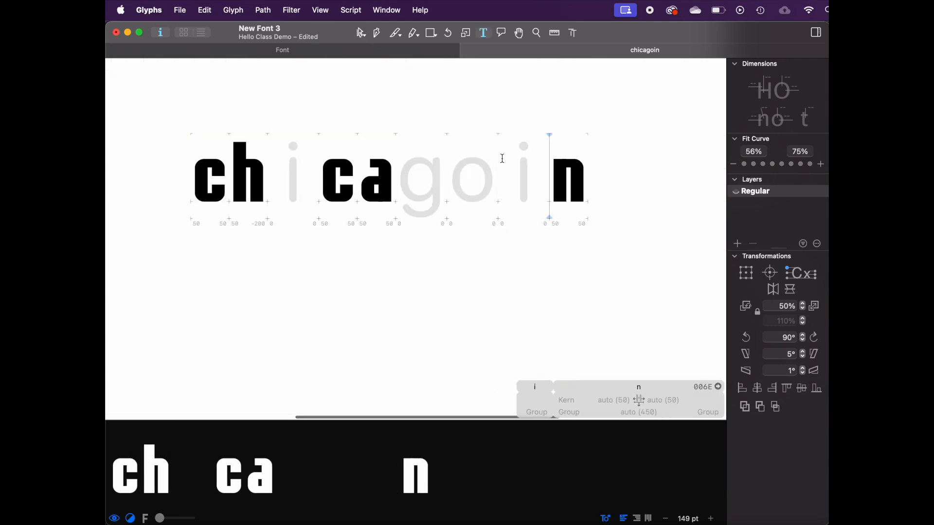
scroll(502, 158, left, 4)
right_click(343, 215)
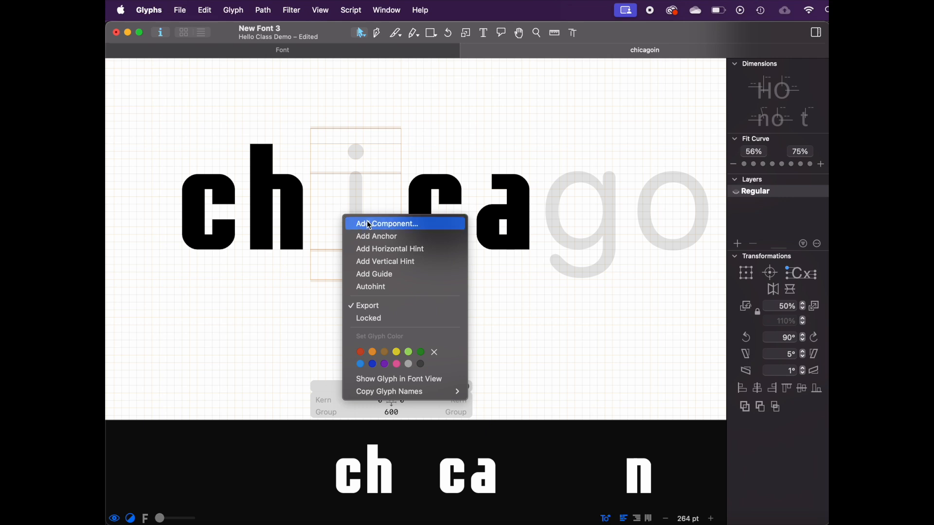
click(343, 190)
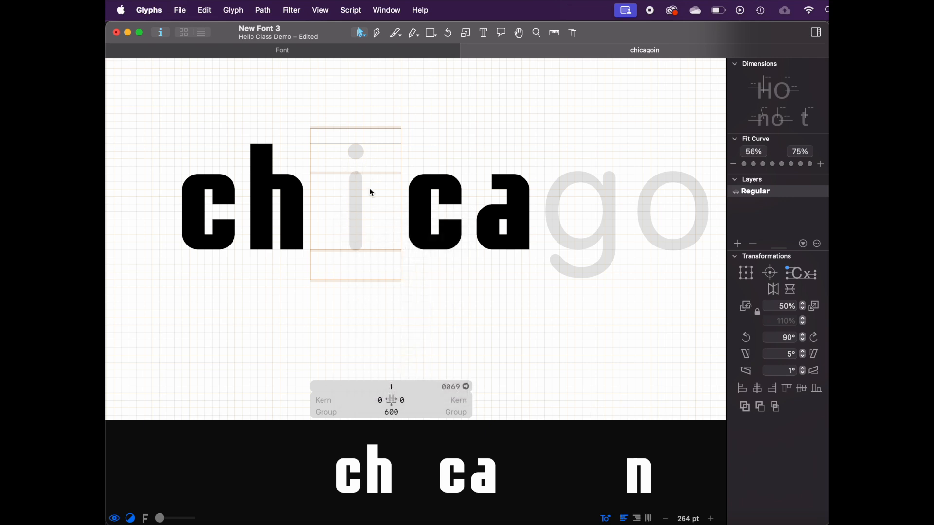
right_click(340, 229)
click(357, 229)
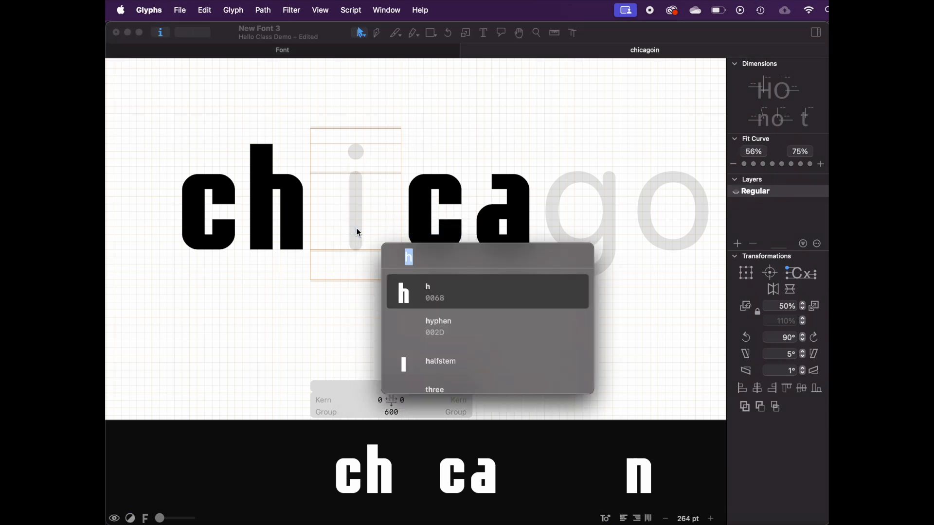
click(419, 366)
right_click(383, 311)
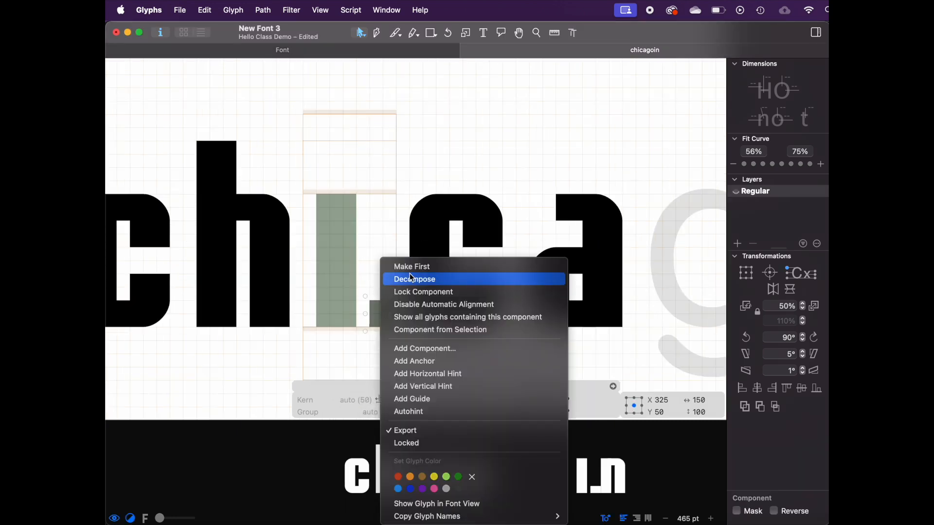
click(410, 278)
key(cmd+z)
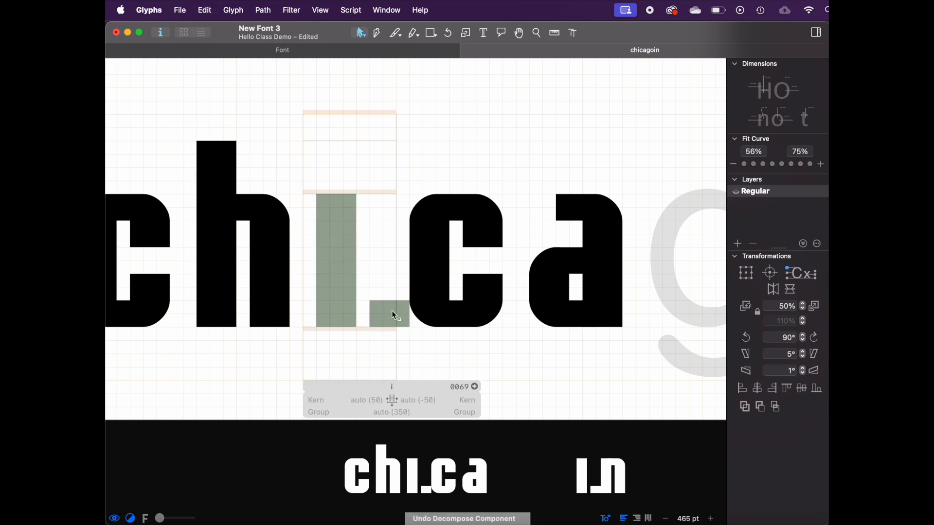
Step: Disable automatic alignment on the i's pixel component and move it above the stem as the dot
right_click(381, 313)
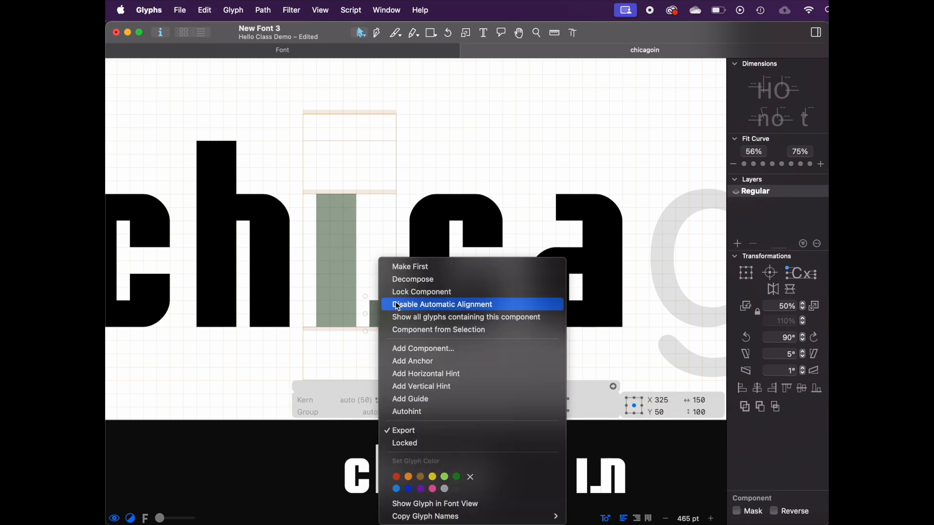
click(392, 305)
drag(387, 302, 344, 195)
key(Up)
key(space)
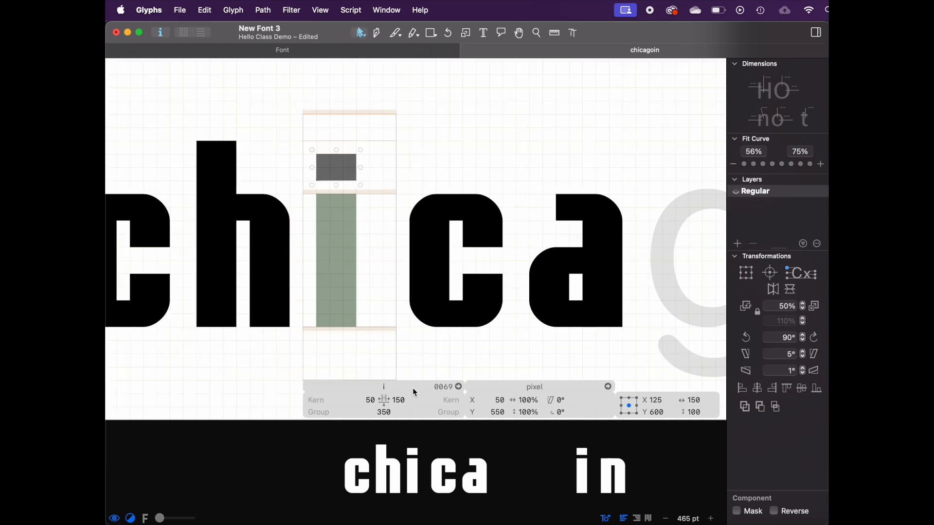
Step: Set the i's right sidebearing to 50
click(398, 401)
text(50)
key(Return)
key(space)
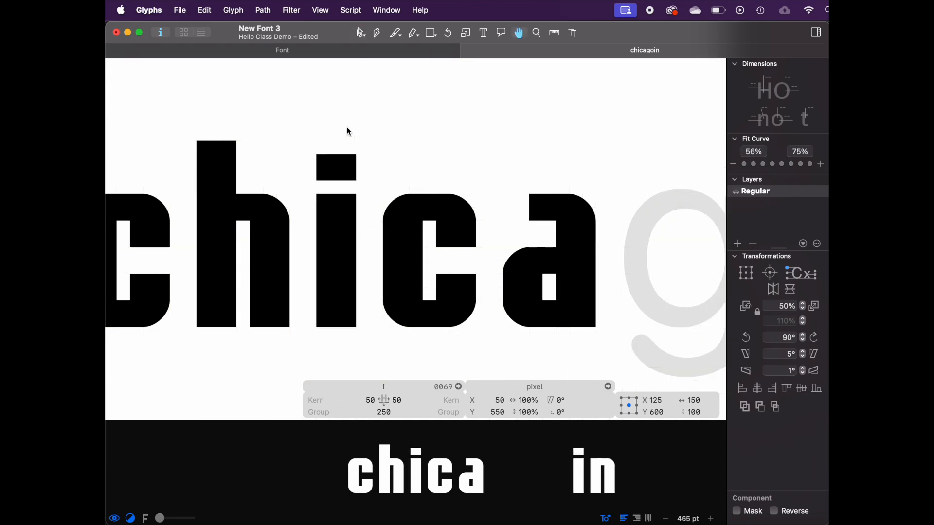
scroll(291, 135, down, 3)
scroll(333, 166, down, 3)
right_click(534, 206)
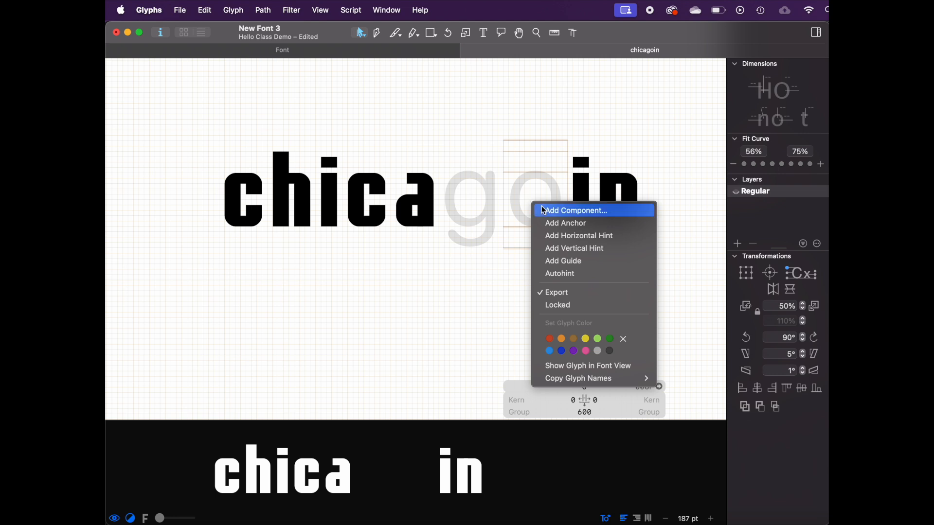
key(Escape)
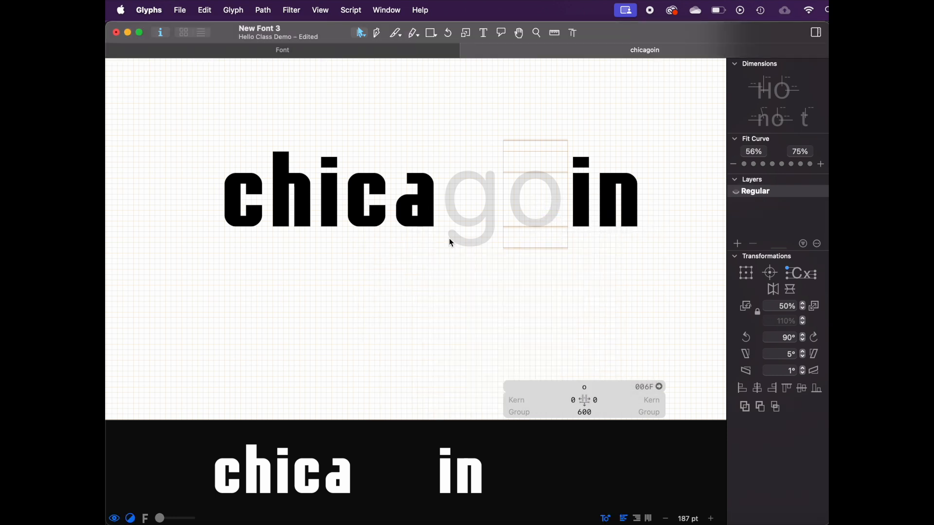
scroll(523, 188, up, 3)
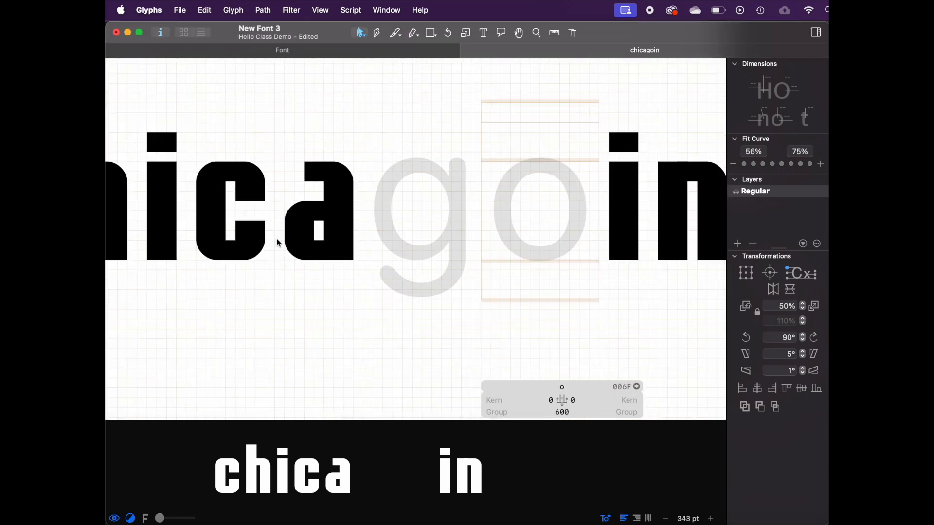
scroll(282, 243, up, 4)
double_click(300, 252)
click(302, 237)
drag(305, 234, 305, 266)
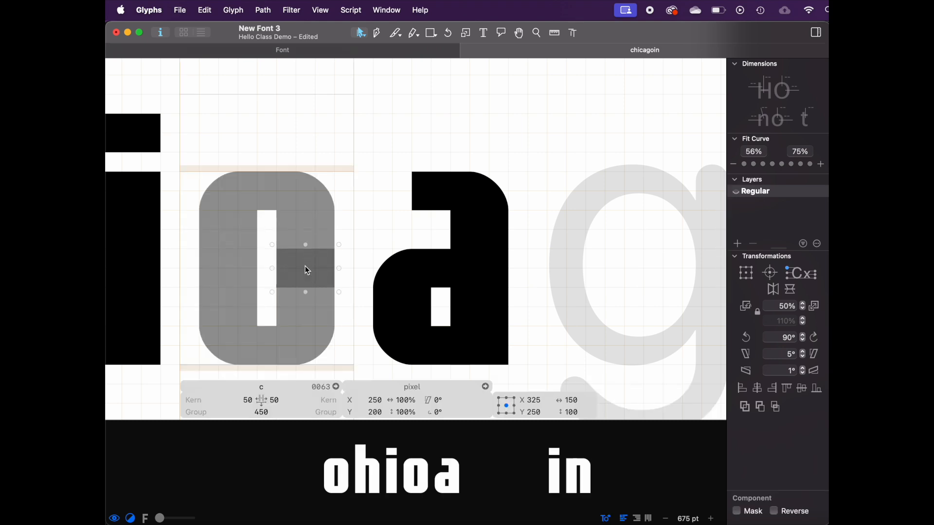
key(space)
scroll(362, 205, left, 3)
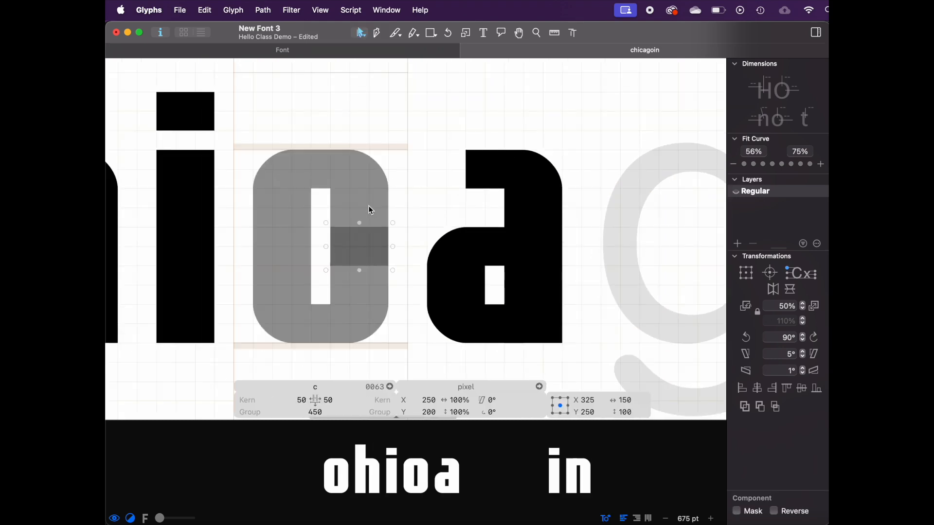
key(super+z)
scroll(370, 210, down, 3)
double_click(477, 204)
right_click(479, 213)
click(510, 227)
text(c)
key(Return)
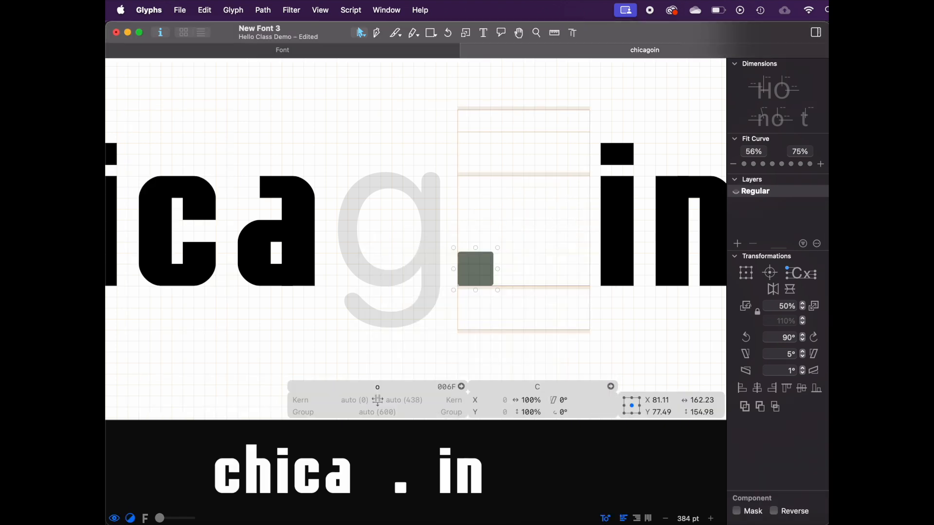
key(super+z)
Step: Insert the c as a component in the o and close its opening to form the o shape
right_click(509, 228)
click(520, 240)
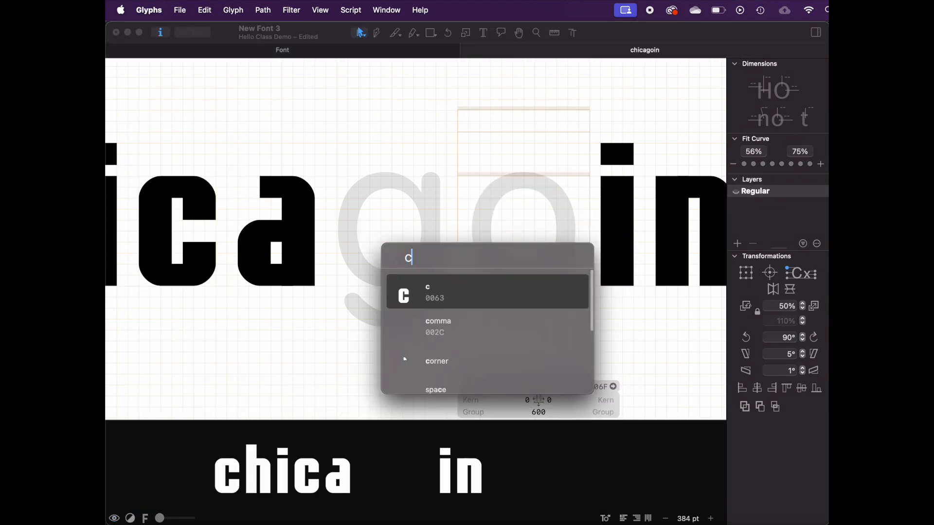
key(Return)
right_click(506, 205)
click(544, 211)
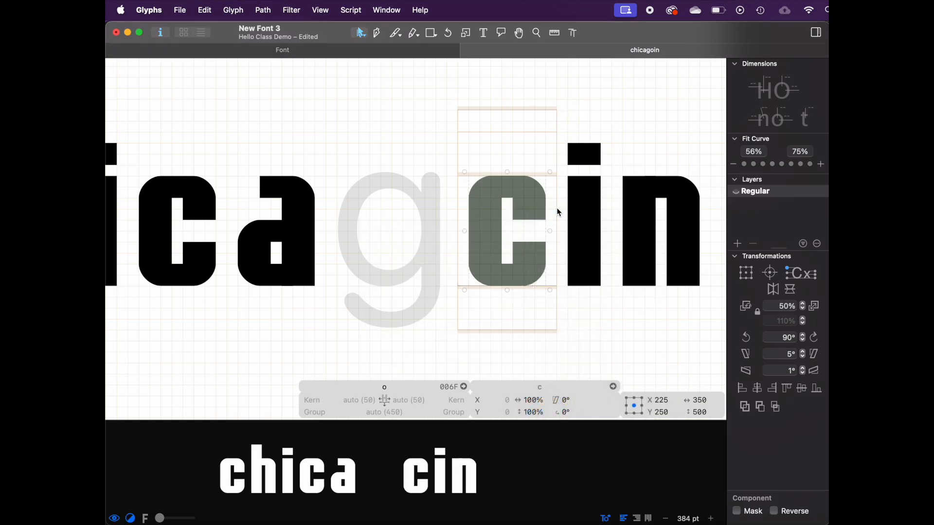
drag(528, 209, 528, 230)
key(space)
scroll(536, 338, down, 5)
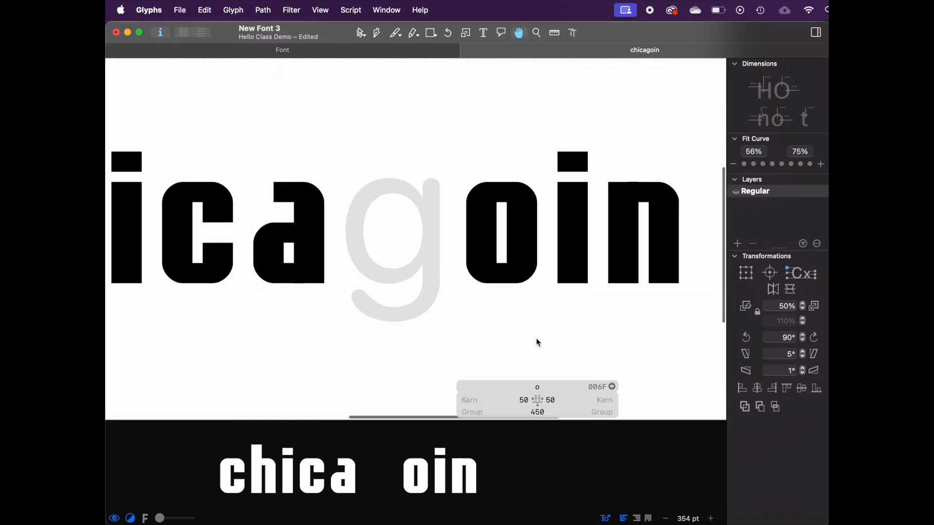
Step: Open the g and flip its a component vertically to form the g
double_click(451, 294)
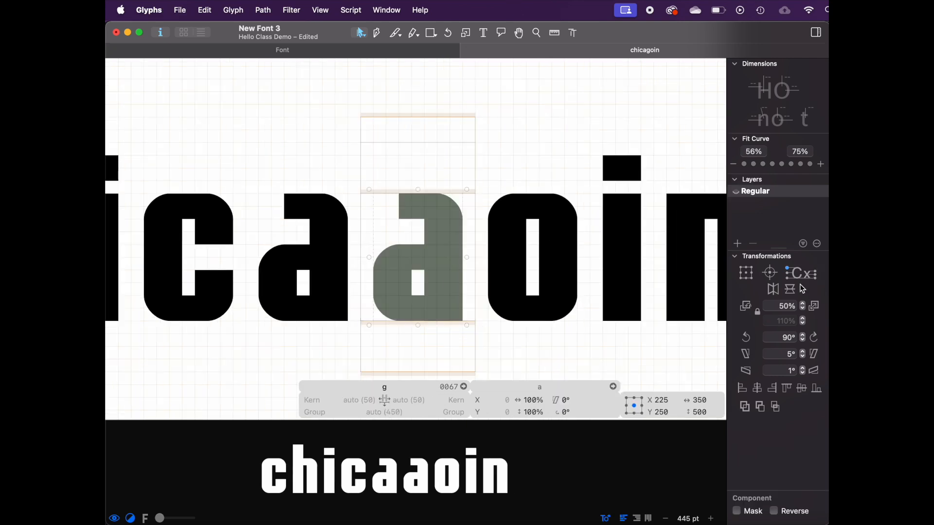
click(791, 289)
key(space)
scroll(567, 258, down, 3)
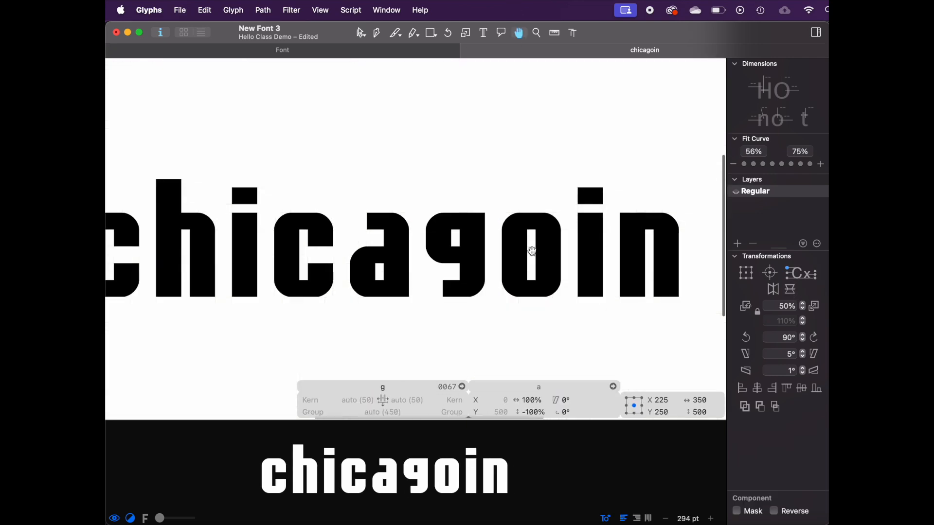
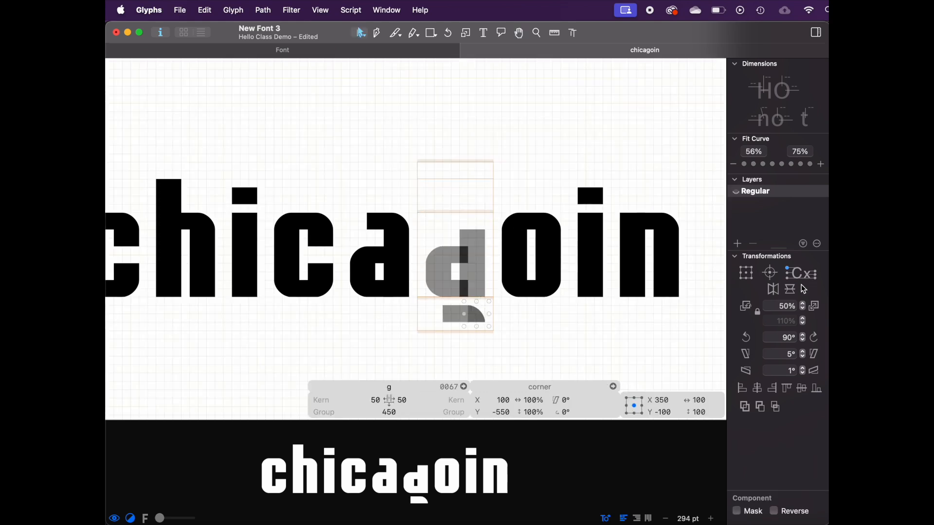
Step: Rotate the corner component in the g by 90° and reposition it to form the g's descender
click(816, 337)
mouse_move(316, 196)
mouse_down()
mouse_move(415, 250)
mouse_move(477, 311)
mouse_move(408, 156)
mouse_up()
scroll(477, 312, up, 3)
shift+click(444, 314)
drag(474, 161, 417, 223)
key(space)
drag(417, 223, 417, 195)
key(space)
scroll(531, 228, down, 4)
drag(470, 292, 460, 293)
key(space)
scroll(538, 328, down, 5)
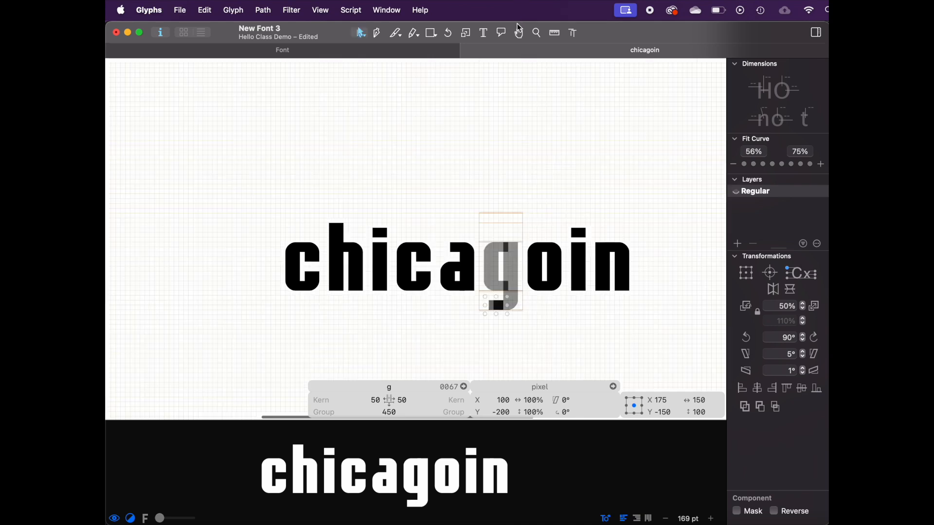
Step: Open glyphs a through q together in a new edit tab
click(483, 33)
click(653, 264)
key(BackSpace)
key(BackSpace)
key(super+a)
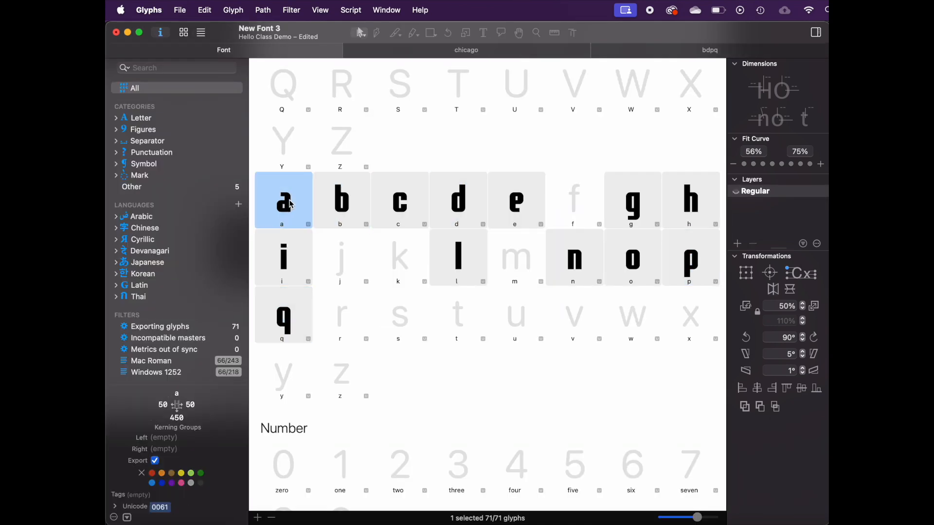
shift+click(288, 304)
key(super+t)
scroll(322, 244, left, 10)
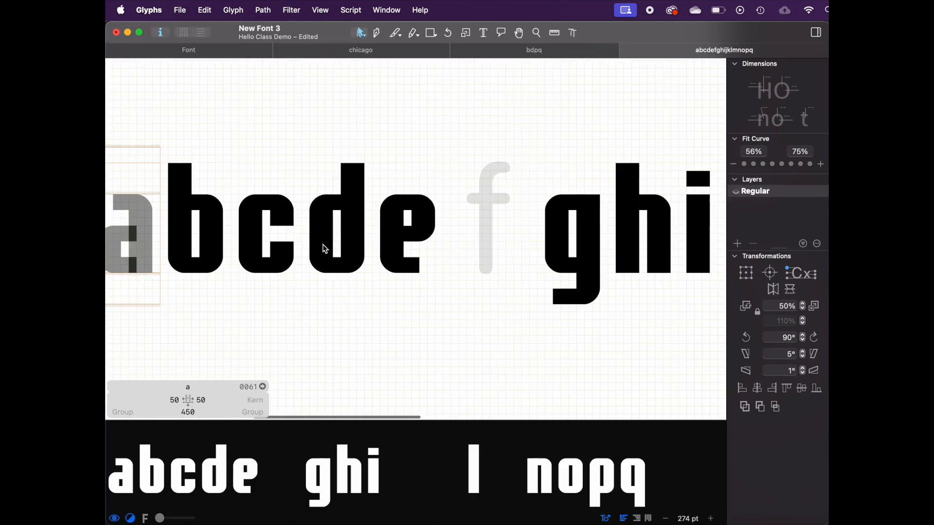
Step: Open the pixel component from the a and nudge its outline
scroll(323, 245, down, 5)
click(328, 238)
scroll(328, 238, up, 5)
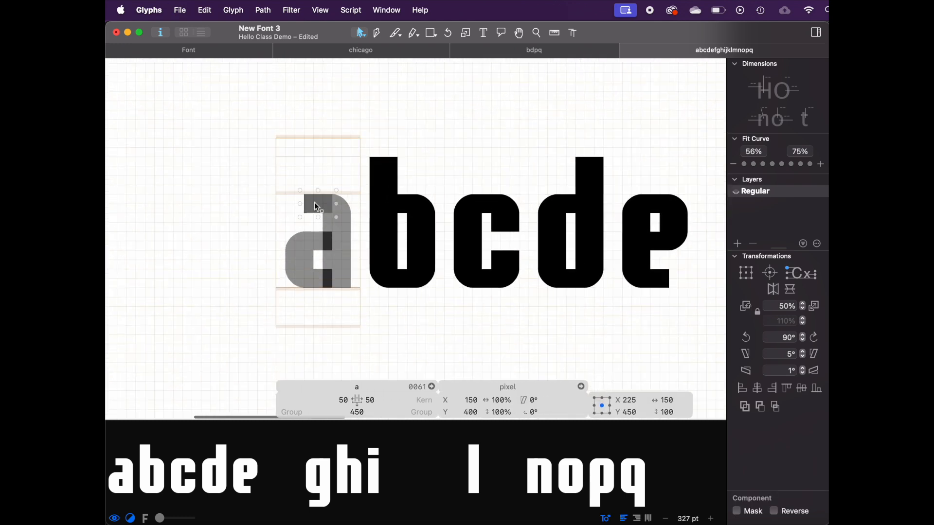
double_click(314, 202)
drag(305, 288, 305, 279)
scroll(305, 281, down, 4)
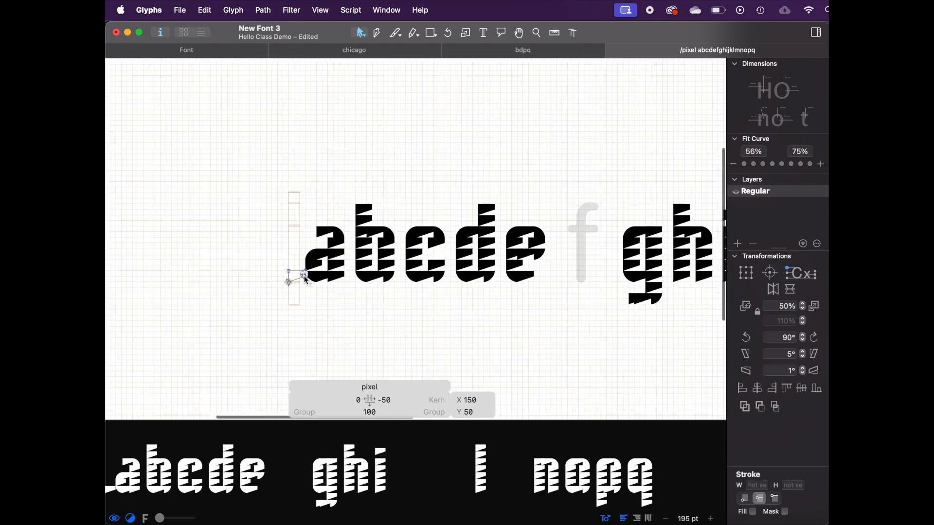
Step: Undo the edit to the pixel component's outline
scroll(305, 281, right, 5)
scroll(305, 281, down, 5)
key(super+z)
key(super+shift+z)
key(super+z)
key(super+shift+z)
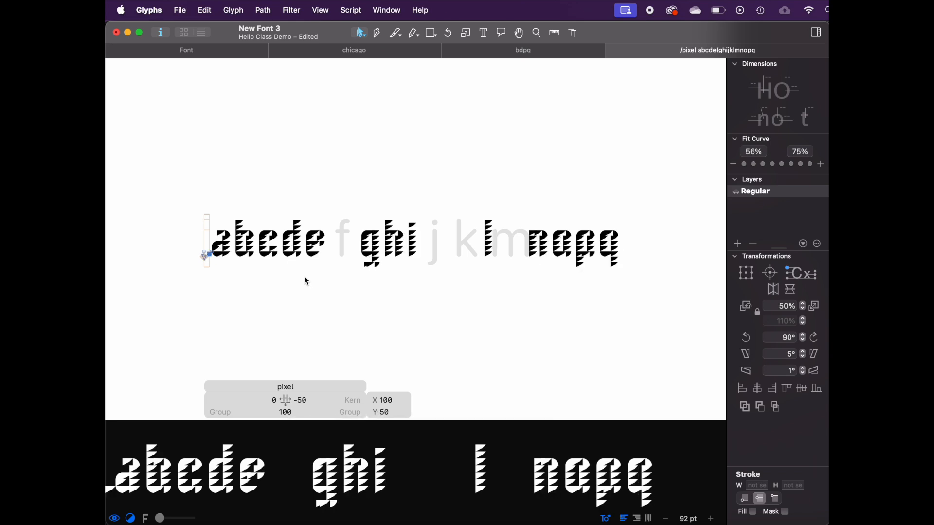
key(super+z)
key(super+shift+z)
key(super+z)
key(super+z)
key(super+z)
key(super+z)
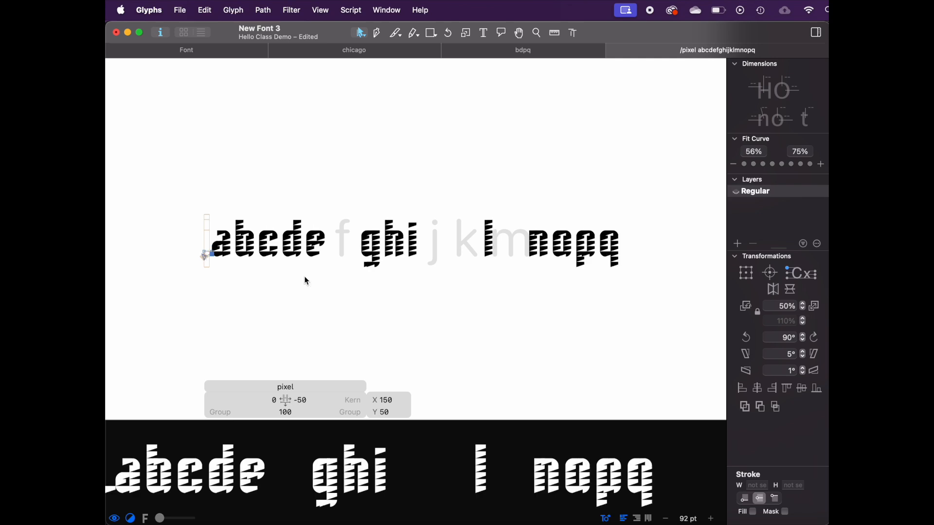
key(super+shift+z)
drag(209, 266, 109, 248)
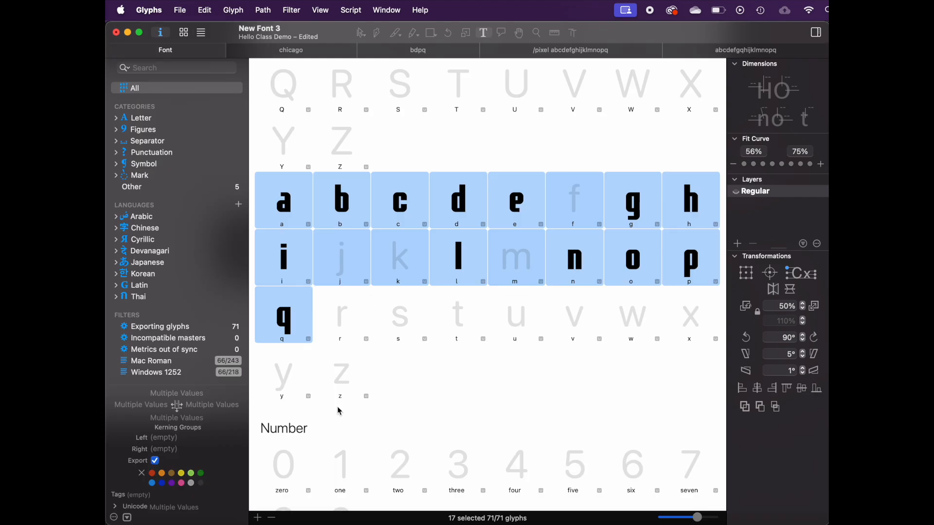
click(349, 372)
scroll(397, 334, up, 4)
scroll(486, 402, down, 8)
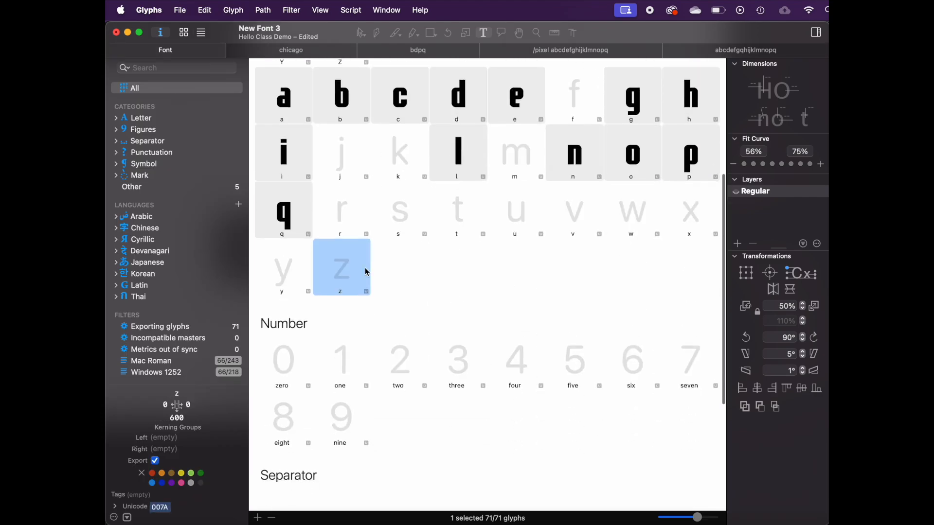
scroll(367, 272, up, 4)
shift+click(285, 164)
shift+click(284, 194)
scroll(284, 205, up, 2)
scroll(284, 206, down, 1)
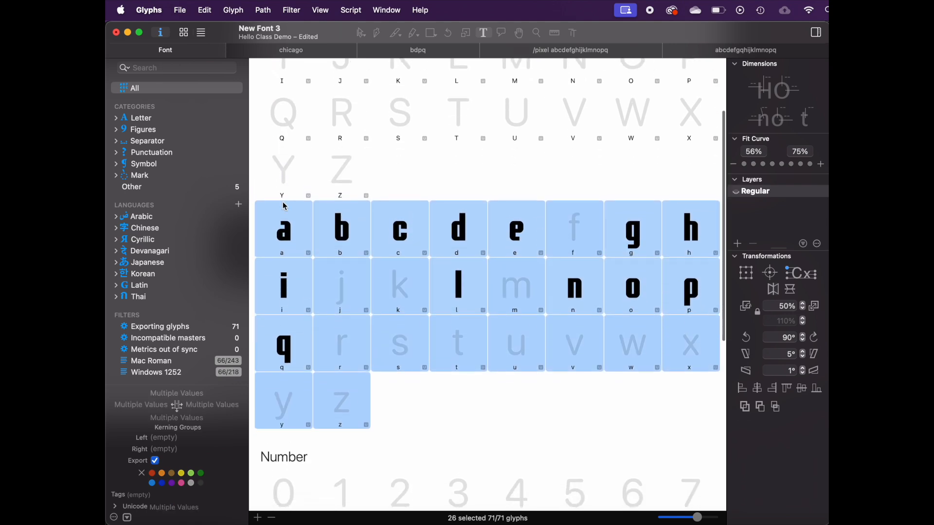
click(284, 206)
Step: Save the font as HelloClassDemo_v0.1 in a new Demo folder inside Hello Class
click(180, 10)
click(179, 10)
click(180, 10)
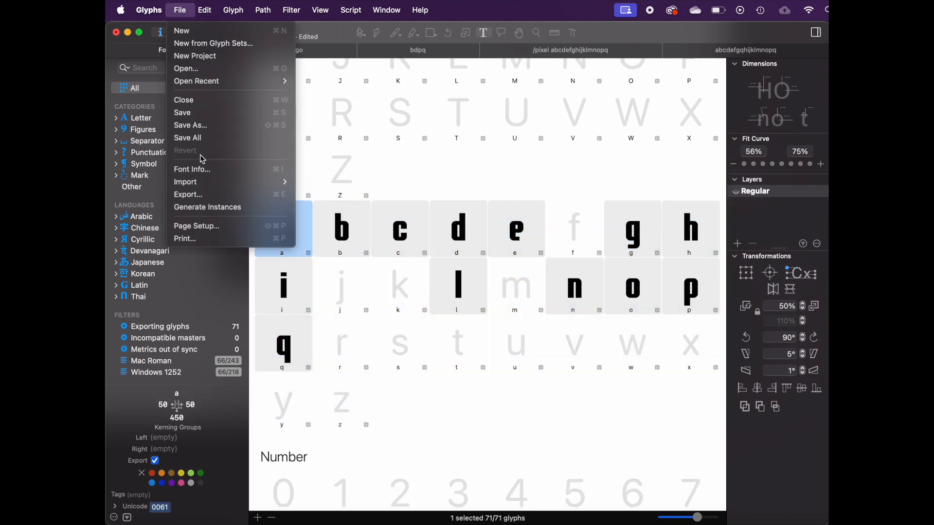
click(194, 127)
click(441, 263)
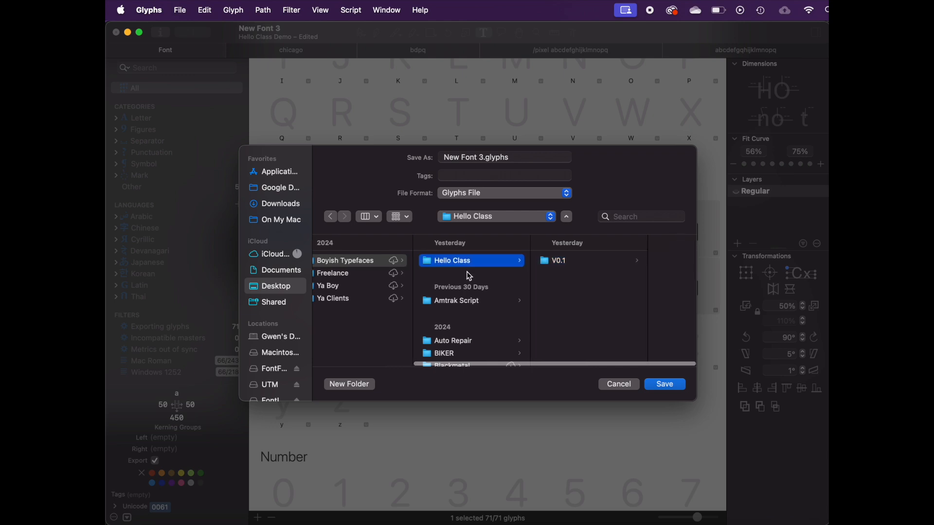
click(338, 389)
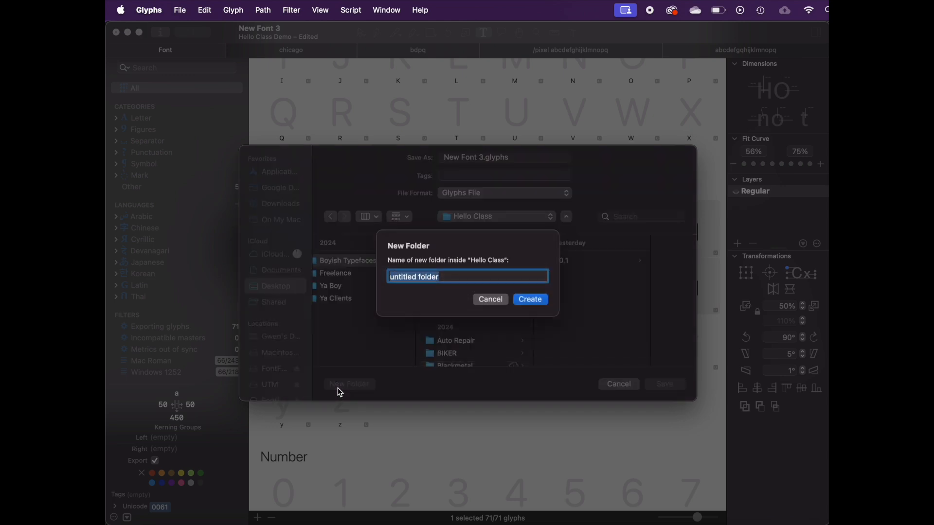
text(Demo)
key(Return)
click(487, 157)
text(HelloCl)
text(assD)
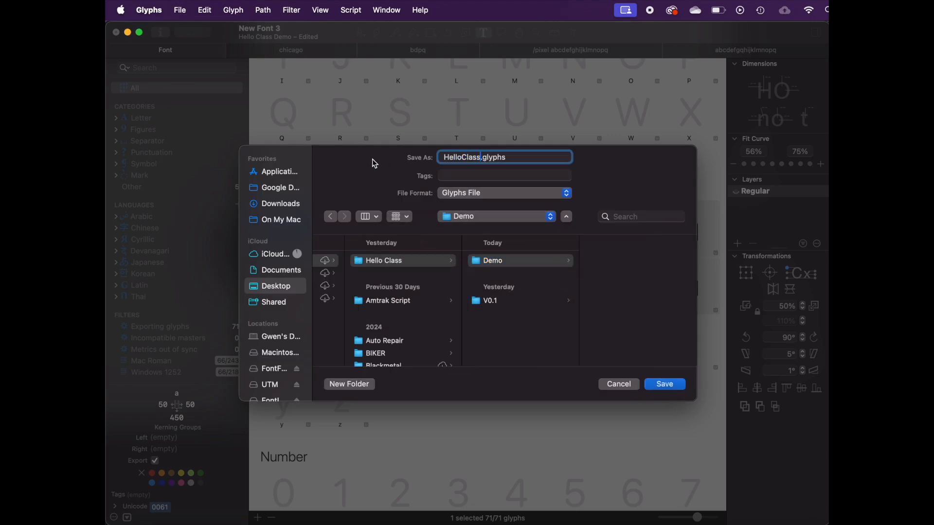
text(emo_v0.1)
key(Return)
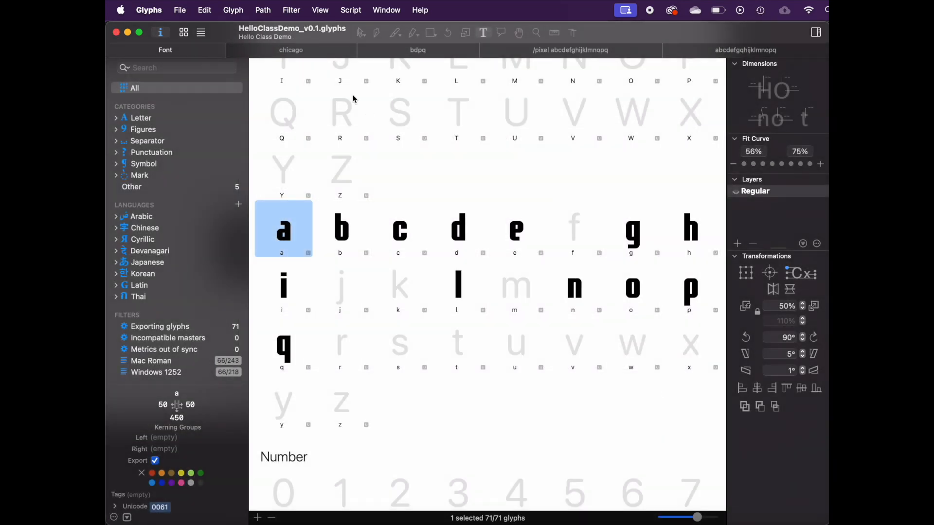
Step: Set the font's family name to Hello Class Demo V0.1 in Font Info
key(super+i)
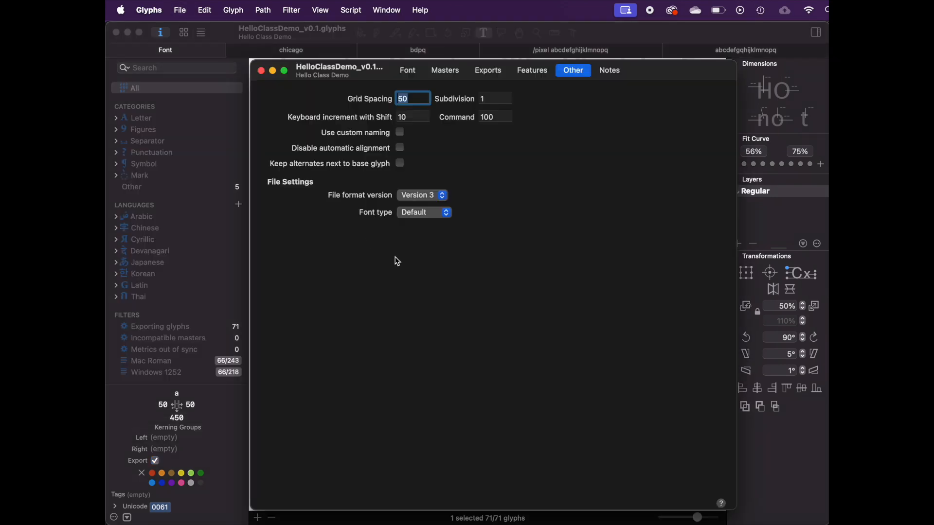
click(411, 73)
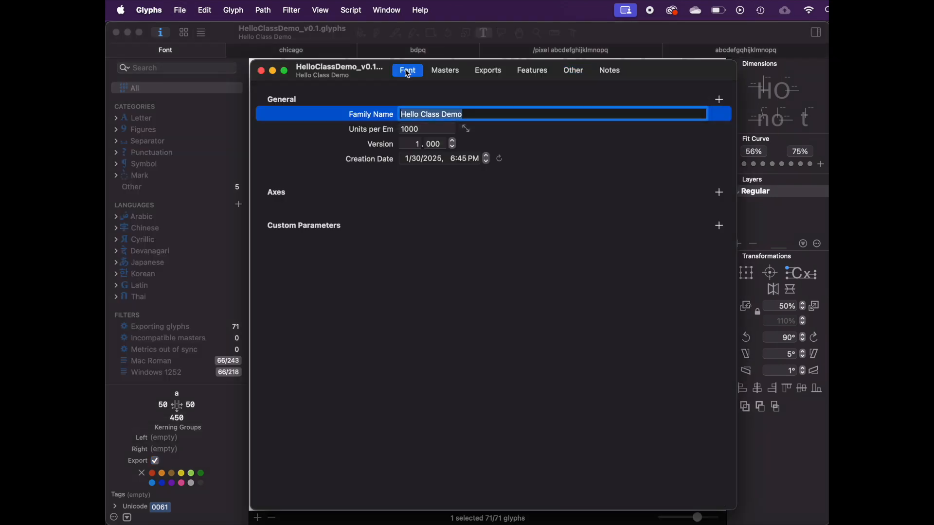
drag(696, 73, 679, 63)
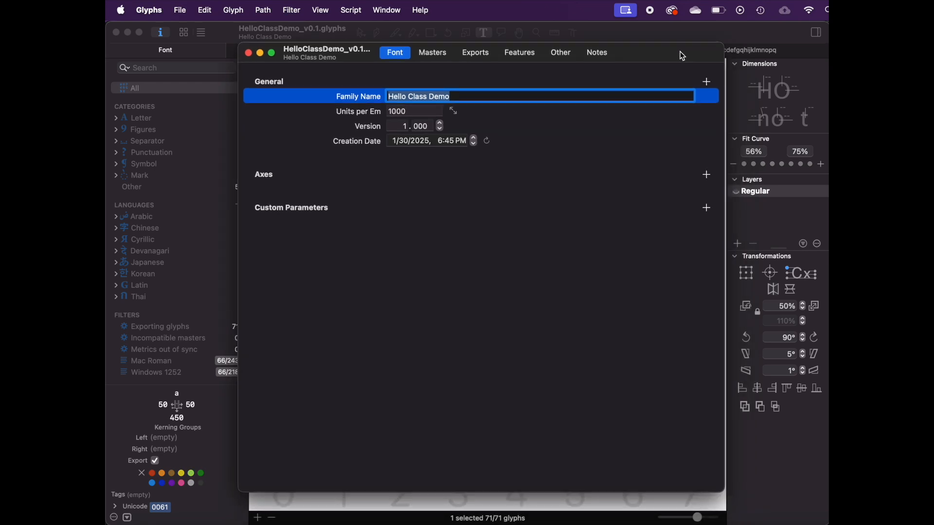
click(472, 104)
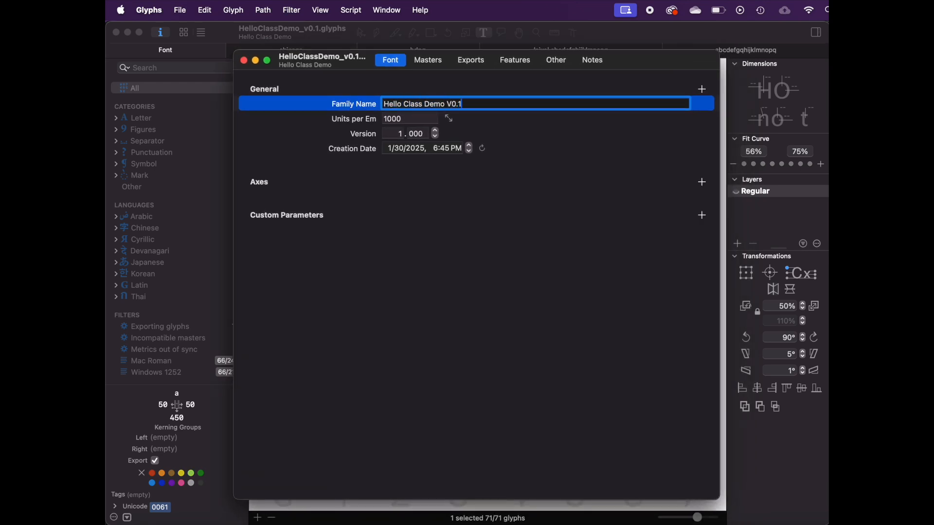
drag(653, 52, 665, 67)
click(254, 64)
Step: Start an OTF export with PostScript/CFF outlines and the .otf format
click(176, 4)
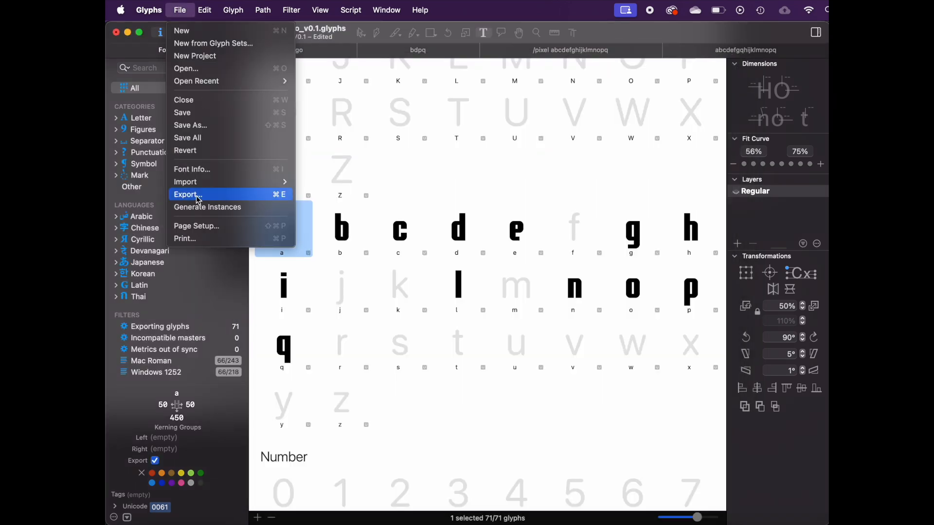
click(208, 195)
click(478, 213)
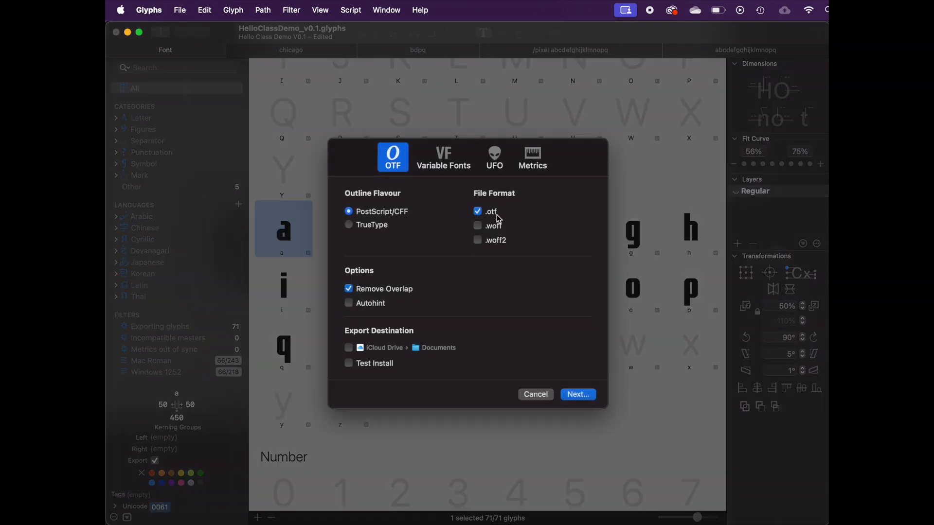
click(351, 225)
click(349, 212)
click(579, 395)
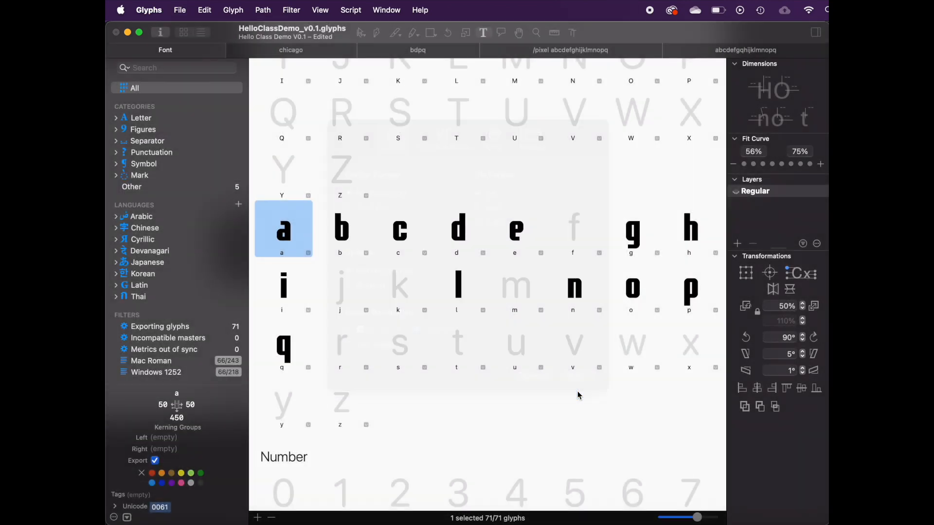
Step: Create an Exports folder with a V0.1 subfolder inside Demo and export the font there
double_click(345, 225)
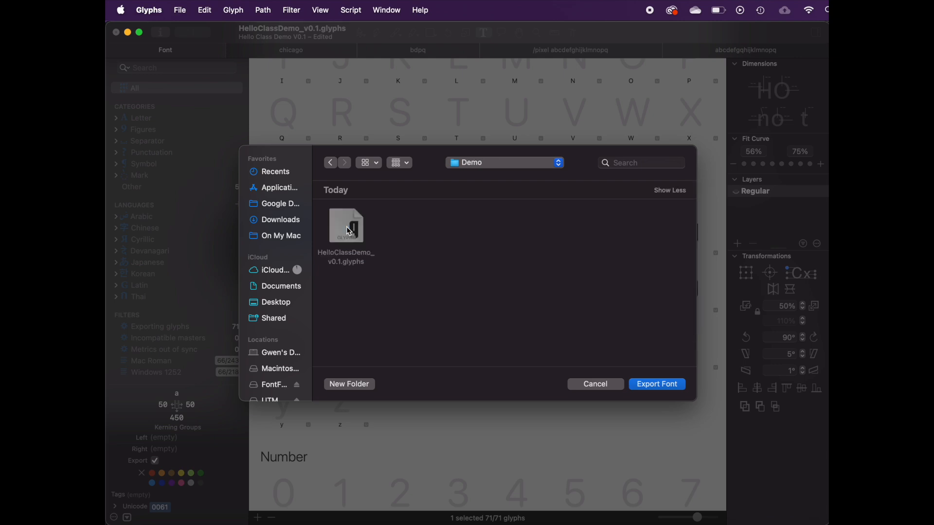
click(352, 385)
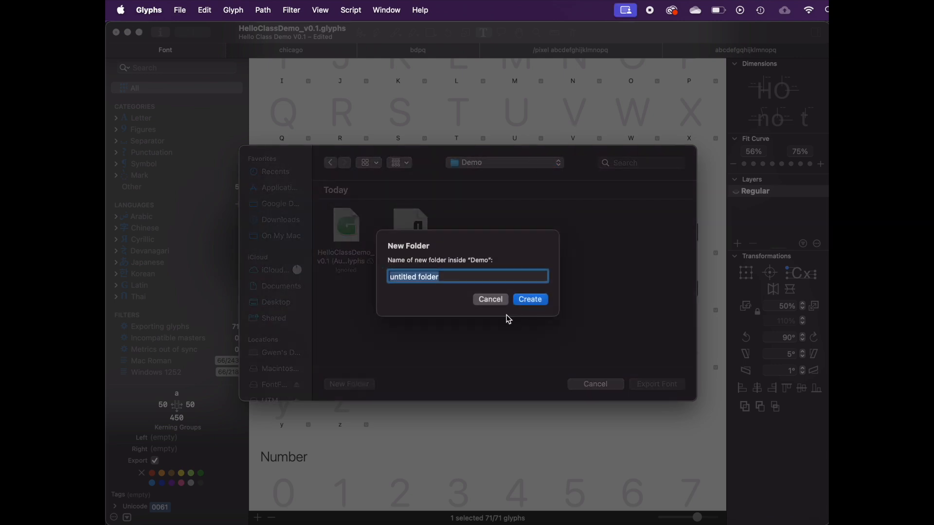
text(Exports)
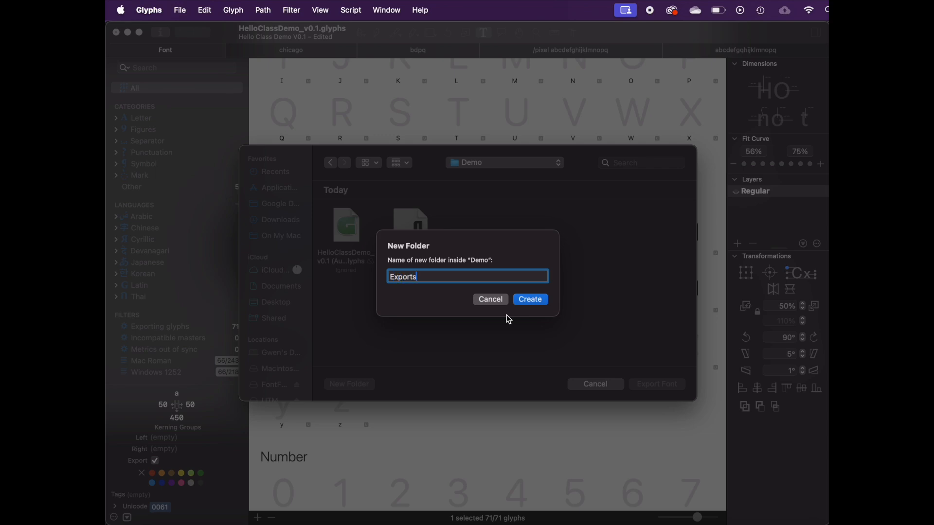
key(Return)
click(367, 387)
text(V0.1)
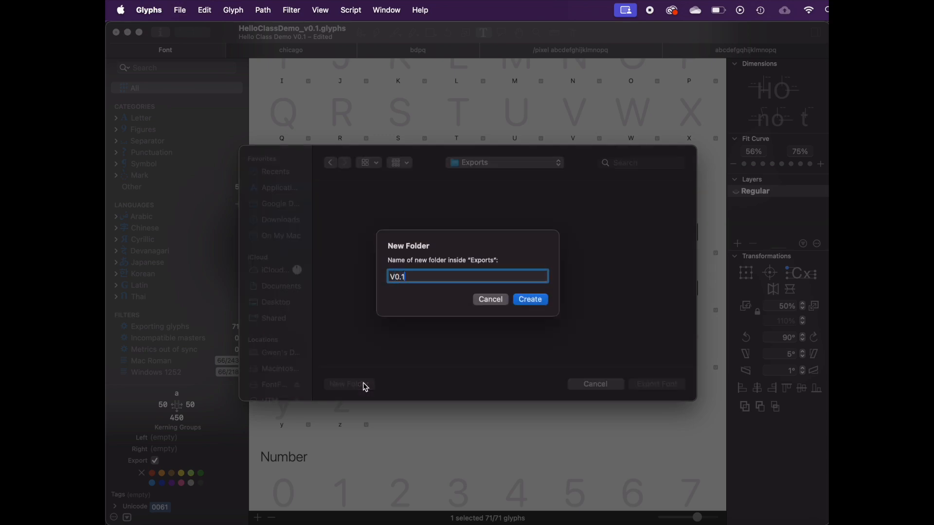
key(Return)
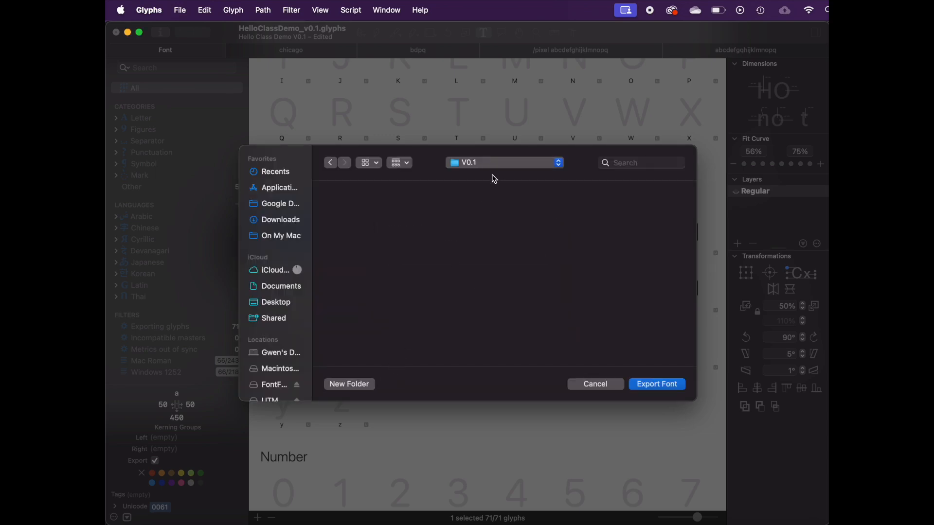
click(647, 385)
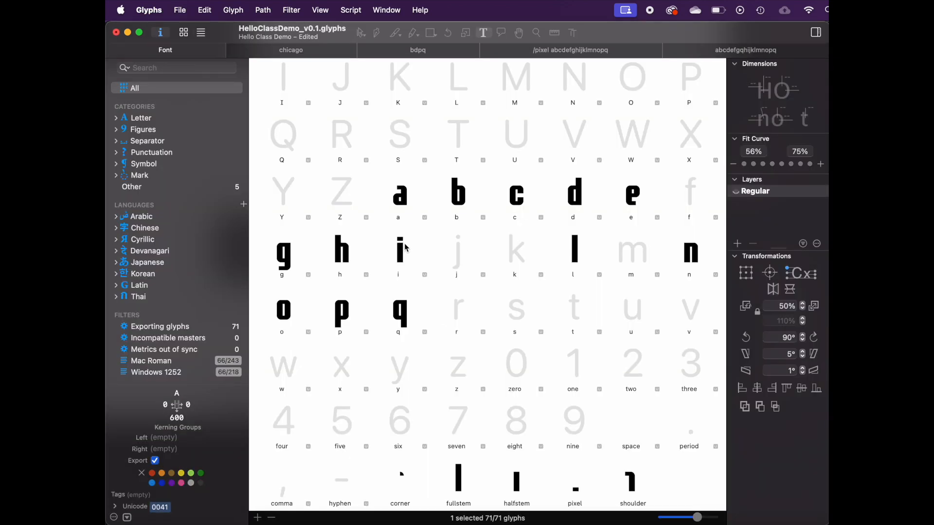
scroll(406, 247, up, 3)
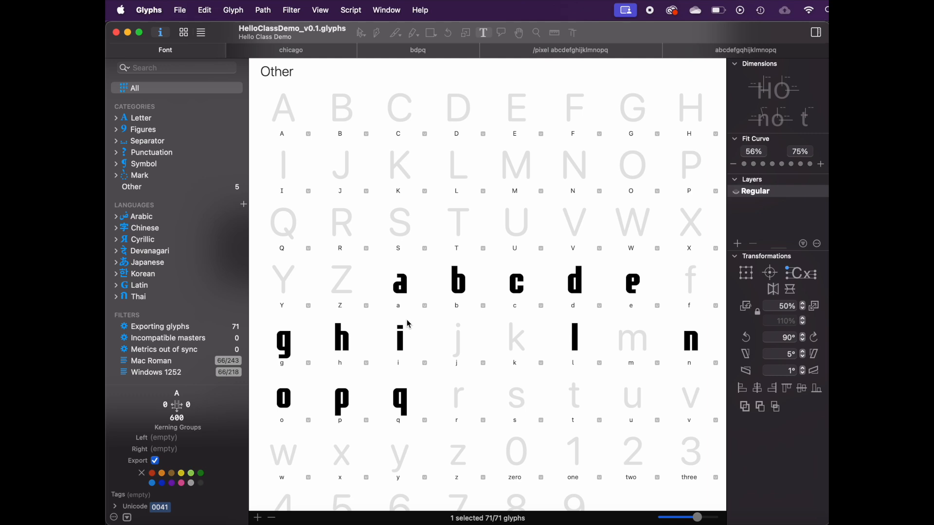
click(399, 408)
shift+click(398, 302)
scroll(399, 300, down, 5)
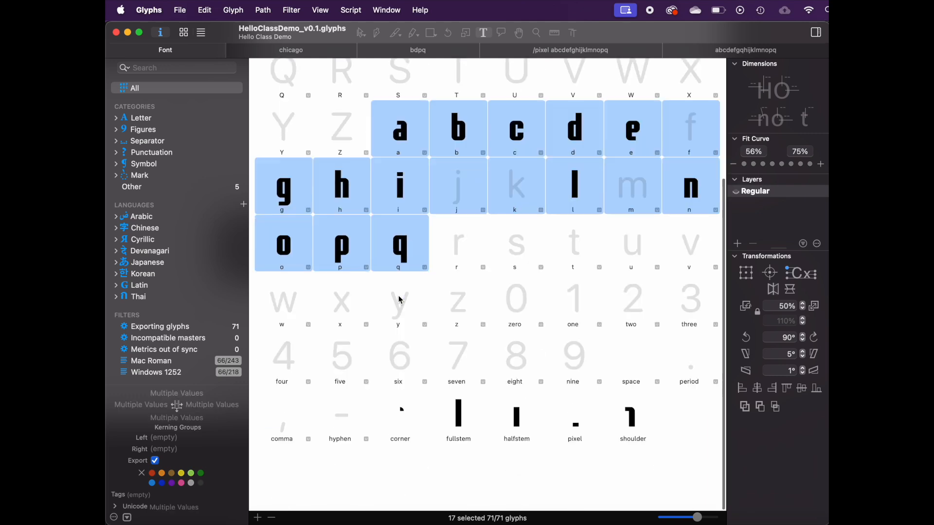
scroll(398, 296, up, 3)
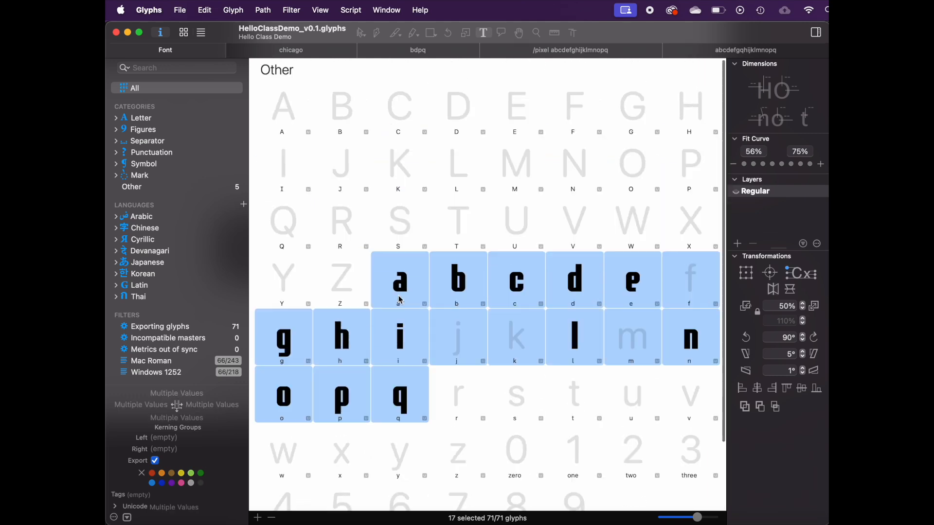
click(412, 216)
click(384, 318)
click(403, 270)
click(402, 395)
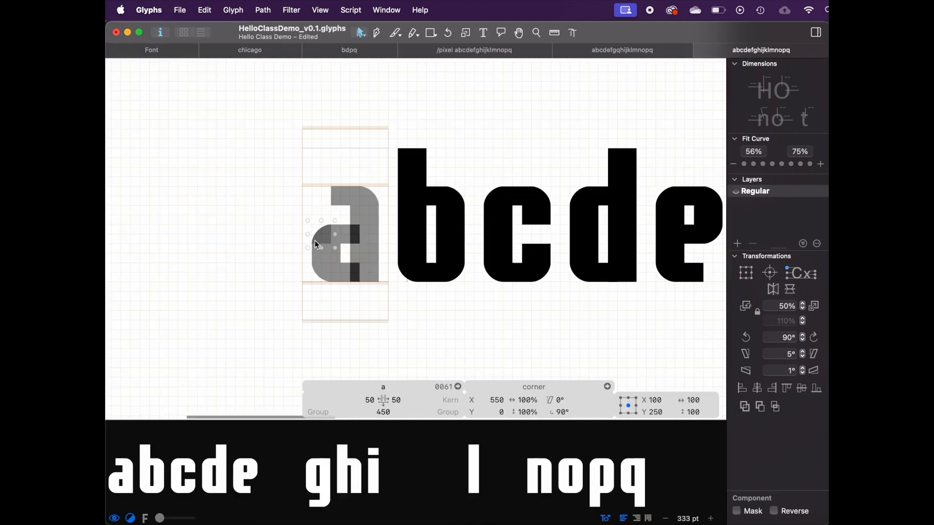
Step: Try moving the a's corner component, then undo the move
drag(316, 245, 316, 234)
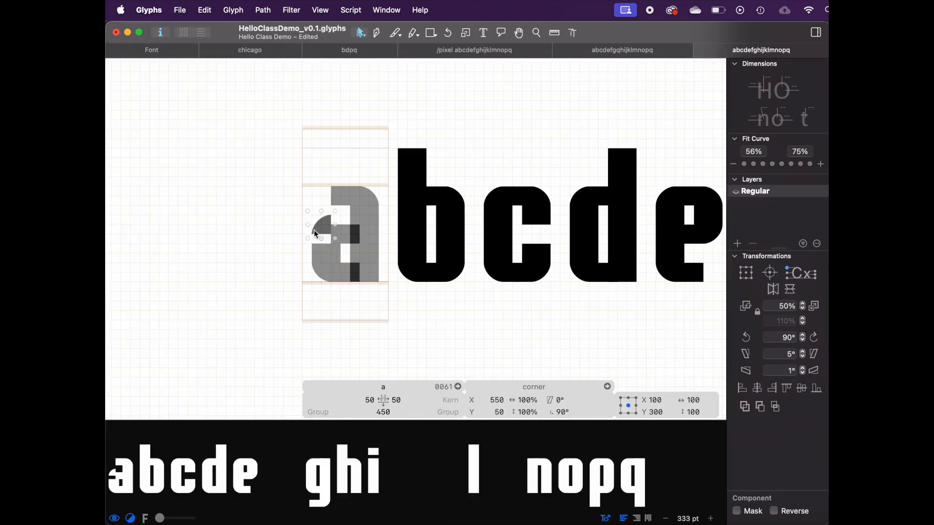
key(super+z)
click(335, 223)
click(371, 200)
scroll(350, 263, down, 5)
key(space)
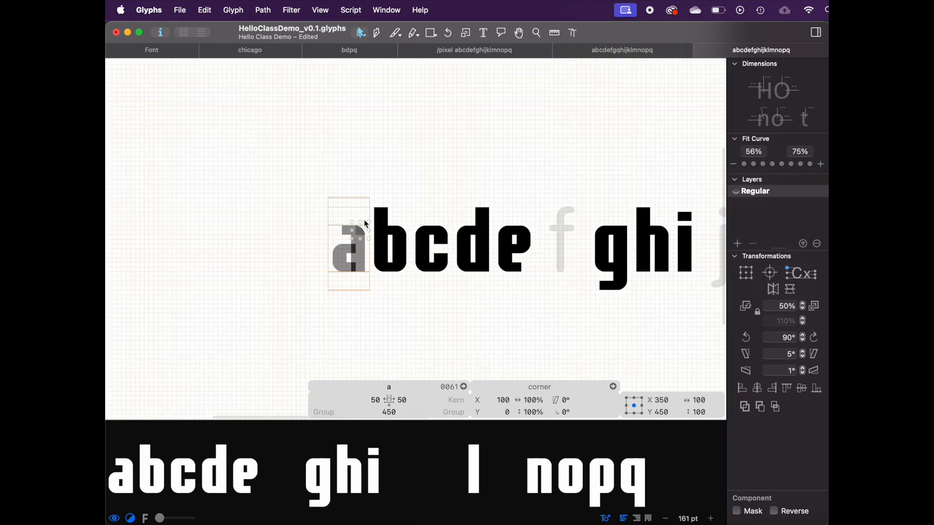
scroll(367, 224, up, 5)
scroll(363, 250, down, 5)
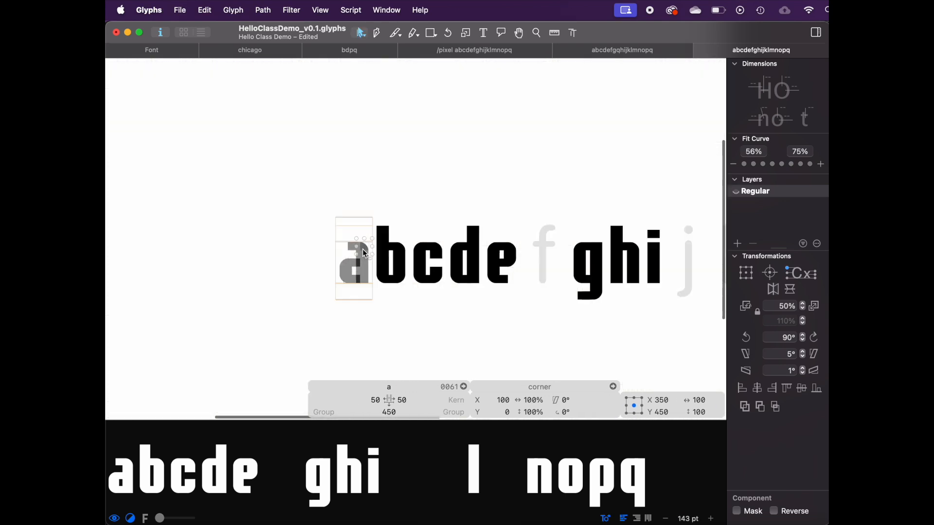
Step: Open the corner component from the a and drag its curve node inward to turn the rounded corner concave
click(164, 51)
click(417, 319)
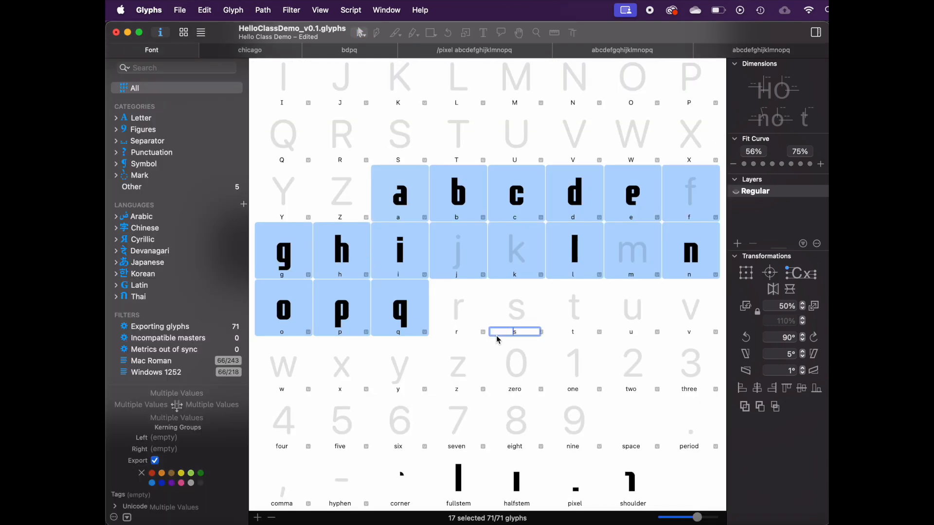
shift+click(400, 209)
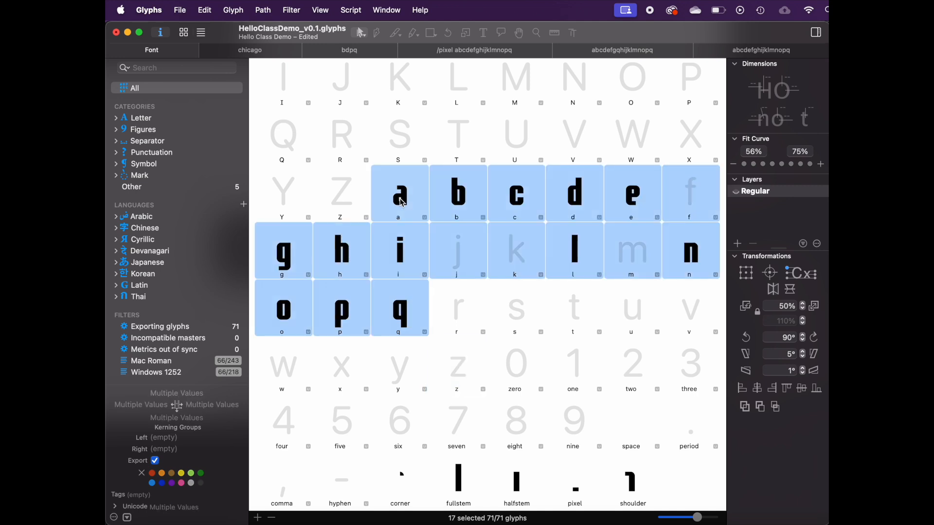
double_click(402, 202)
scroll(404, 199, up, 6)
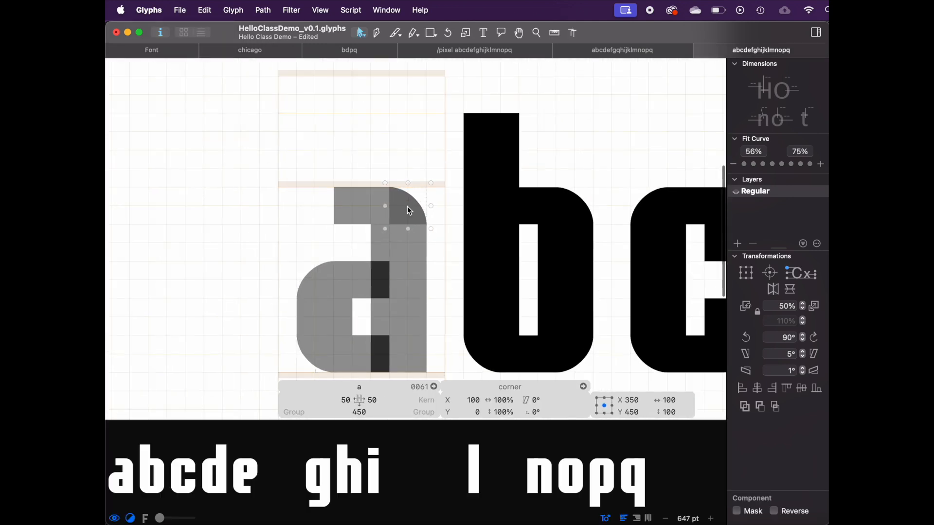
scroll(413, 201, down, 3)
scroll(236, 235, down, 2)
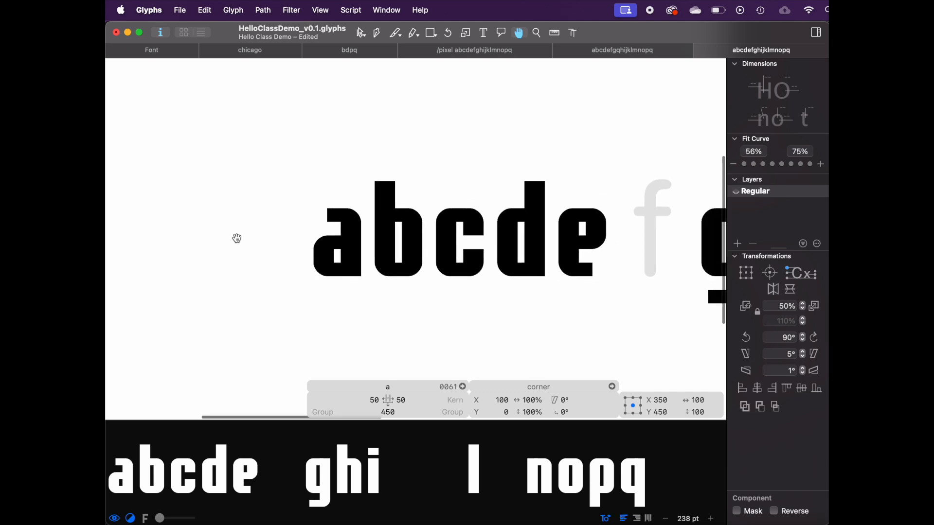
scroll(238, 238, down, 3)
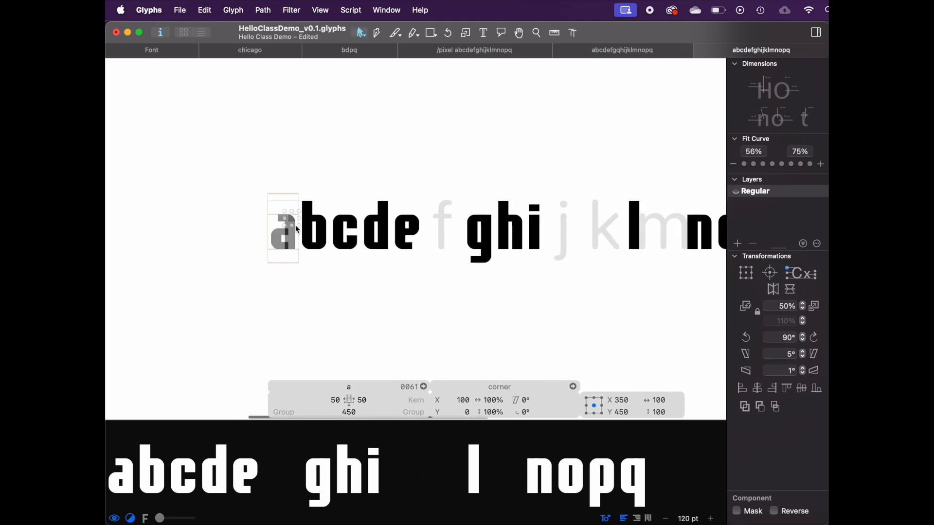
double_click(293, 220)
scroll(290, 223, up, 5)
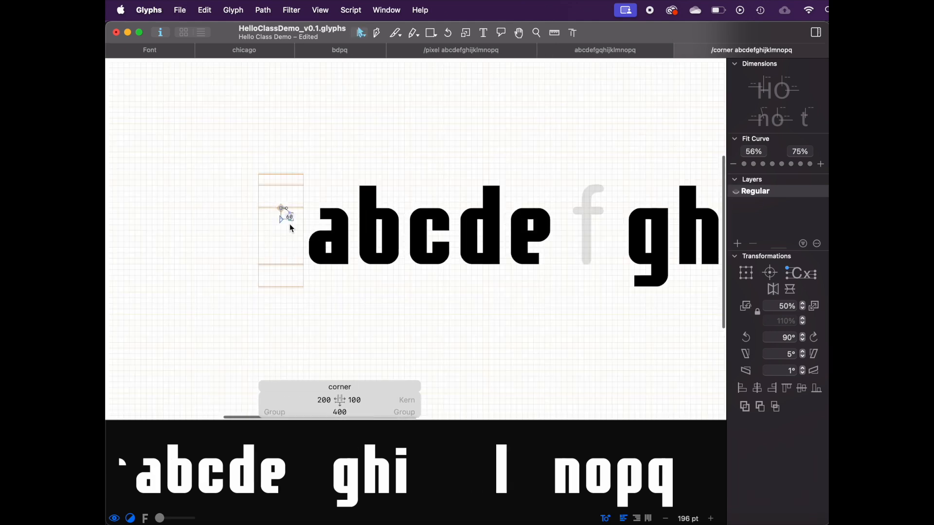
scroll(297, 221, up, 1)
drag(280, 195, 258, 216)
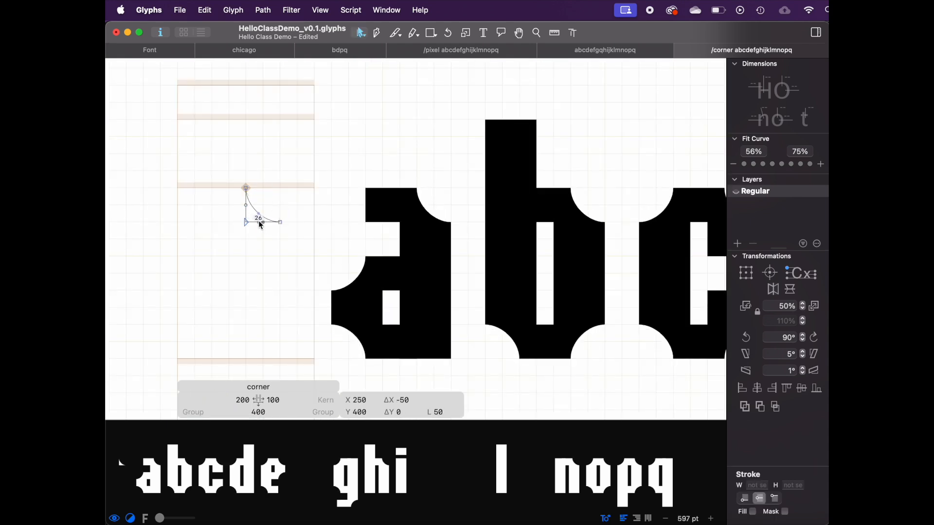
Step: Toggle undo and redo of the corner edit to compare the lettering before and after
key(space)
scroll(125, 261, down, 2)
scroll(126, 261, down, 4)
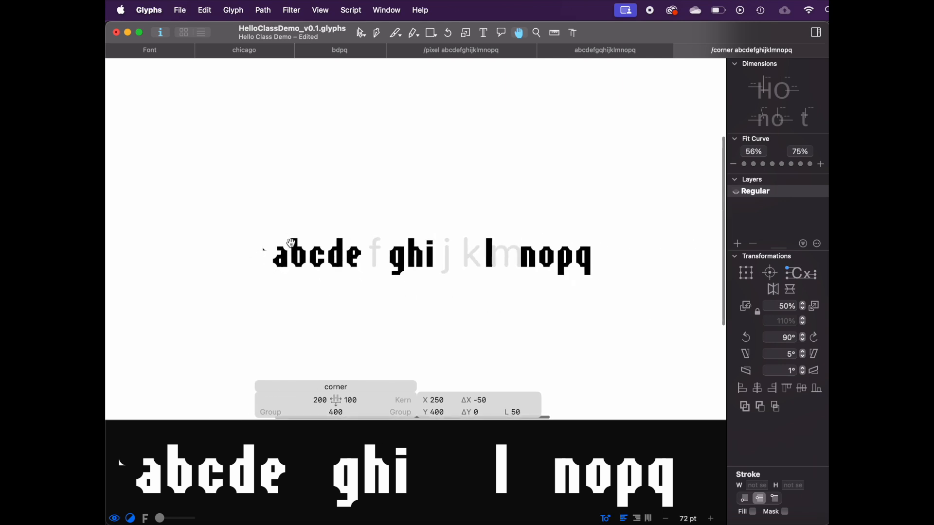
click(484, 32)
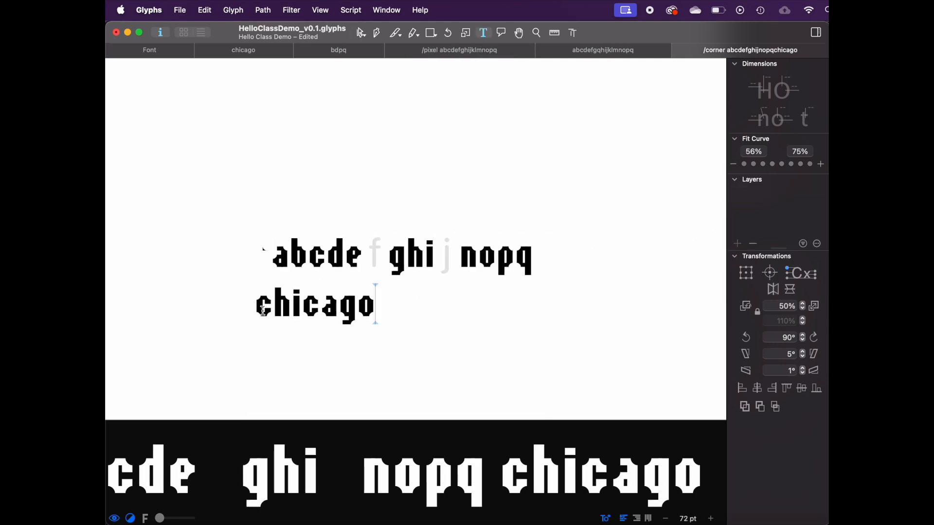
scroll(263, 311, up, 4)
double_click(264, 132)
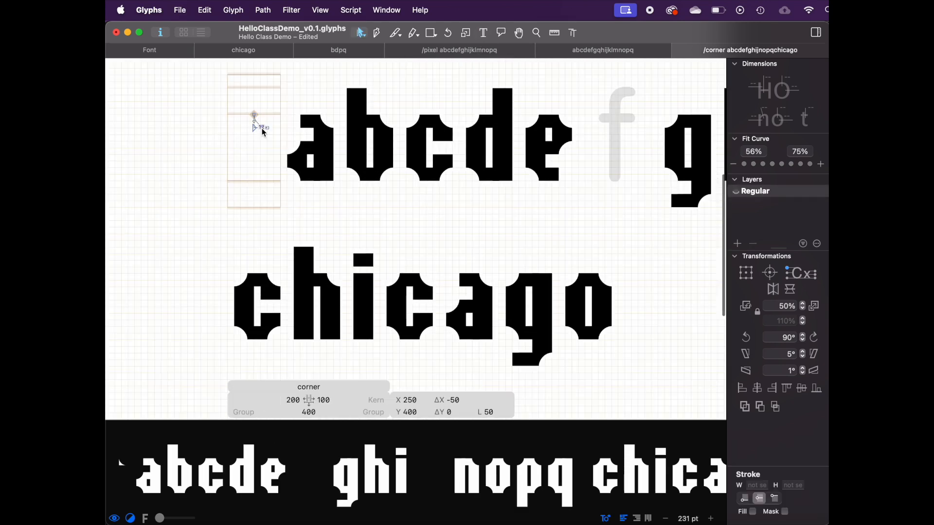
key(super+z)
key(super+shift+z)
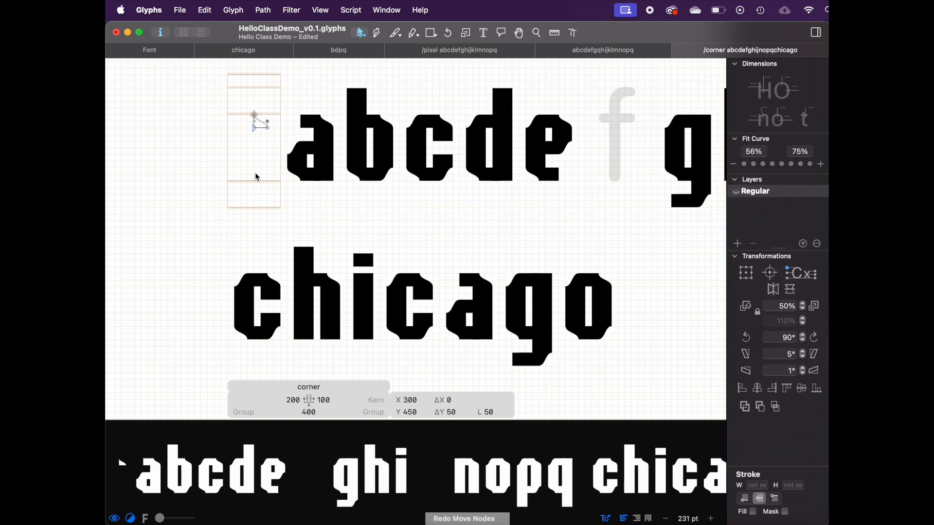
key(super+z)
key(super+shift+z)
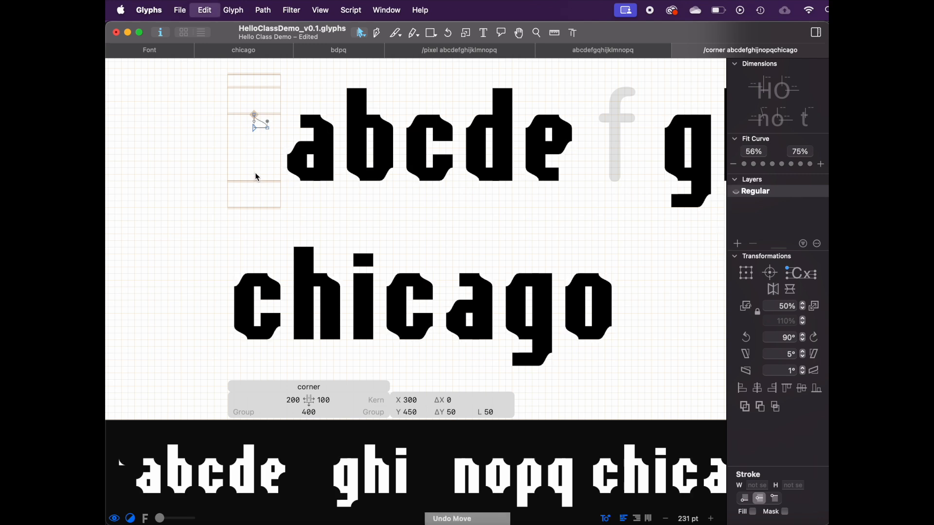
key(super+z)
key(super+shift+z)
key(space)
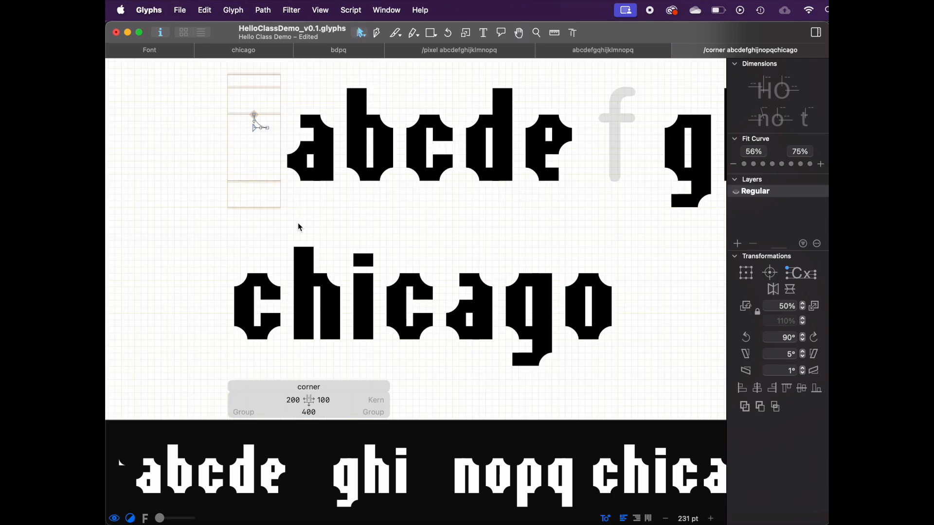
Step: Save the font as a copy named HelloClassDemo_Tuscan_v0.1.glyphs in the Demo folder
click(180, 10)
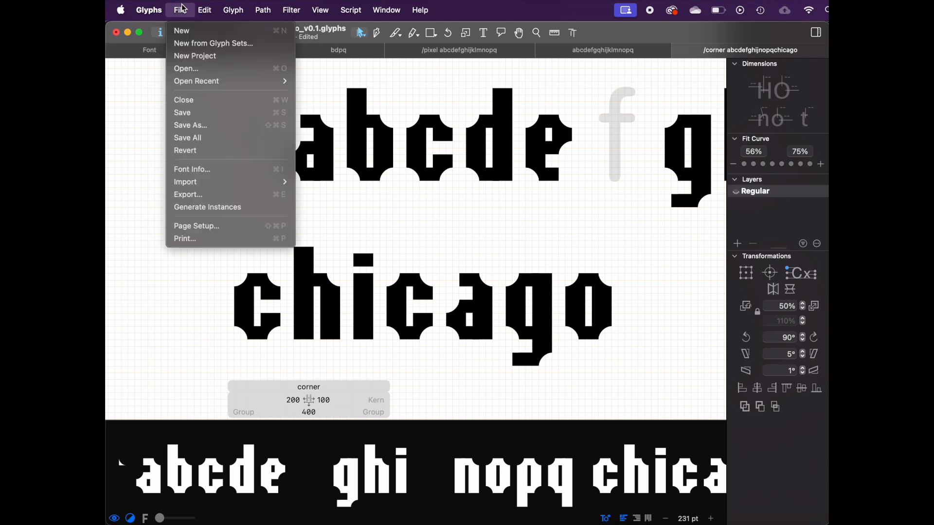
click(197, 127)
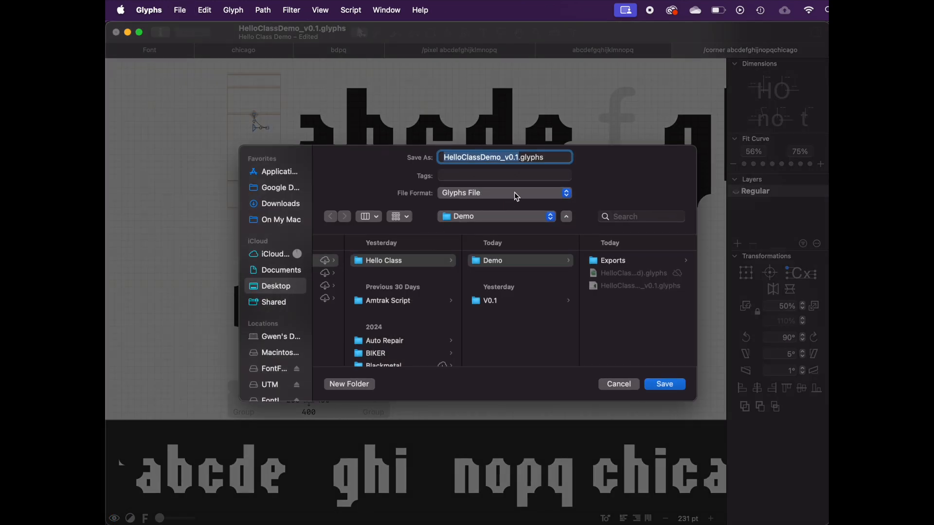
key(Right)
key(Left)
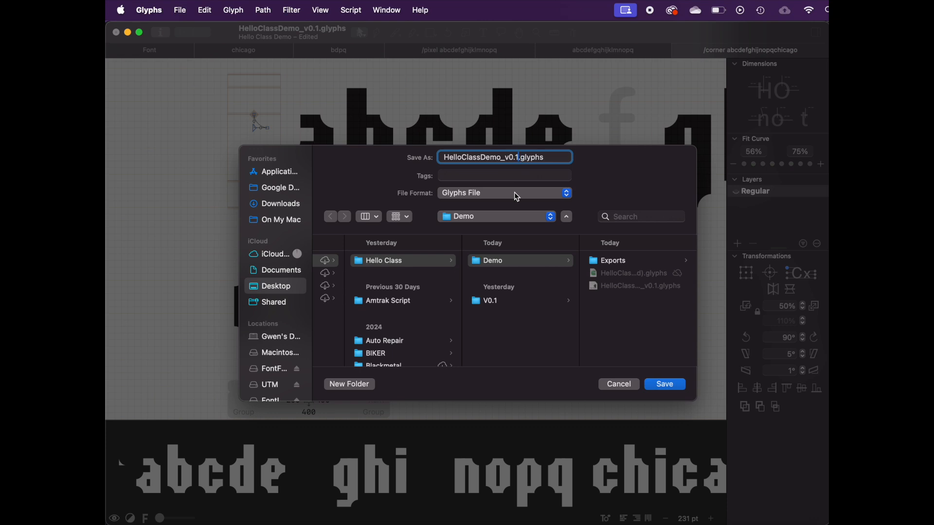
click(504, 159)
key(BackSpace)
text(2)
key(BackSpace)
key(BackSpace)
key(BackSpace)
key(BackSpace)
text(Tuscan_v0.1)
key(Return)
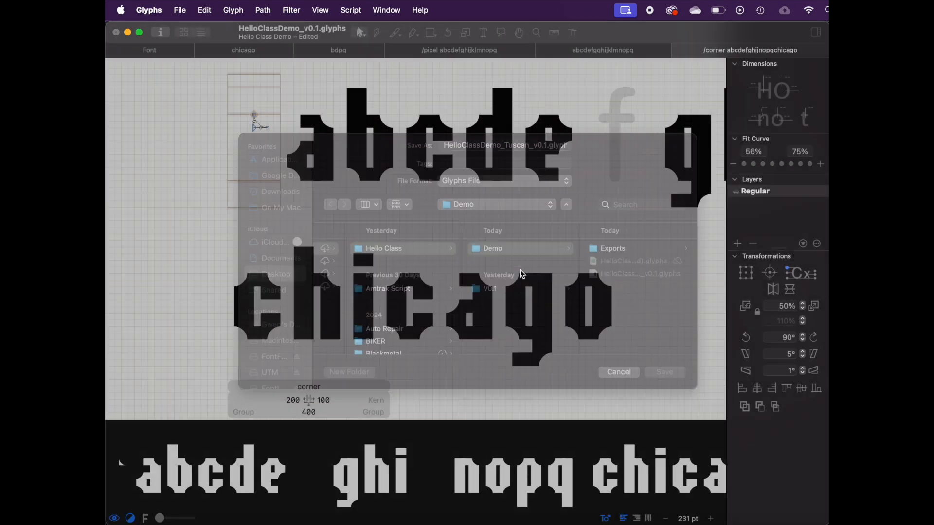
Step: Open Font Info and edit the family name to add Tuscan
key(super+i)
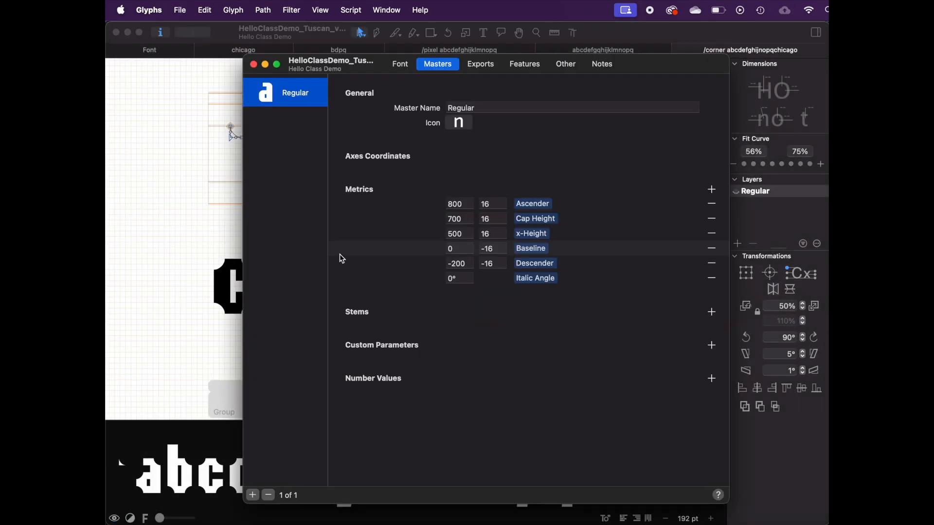
click(399, 65)
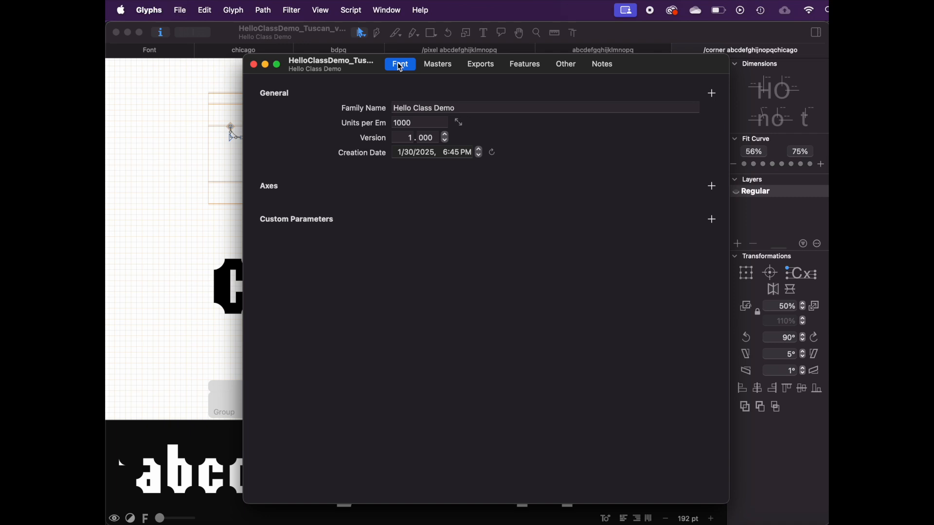
click(451, 109)
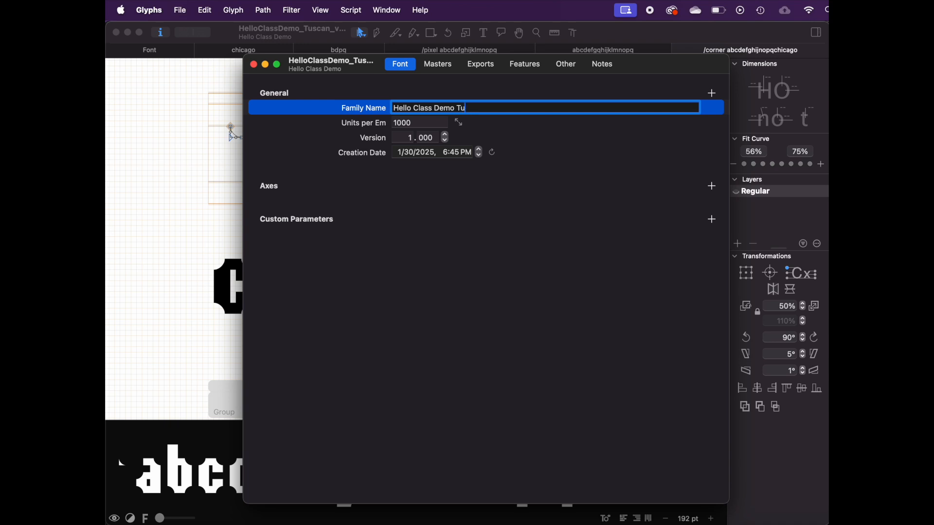
Step: Export the Tuscan font as OTF into the V0.1 folder
click(180, 10)
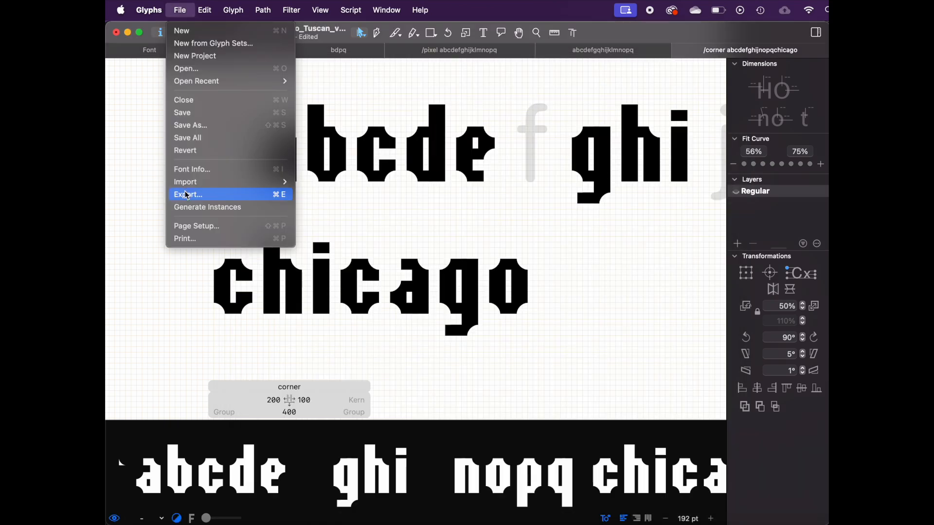
click(186, 194)
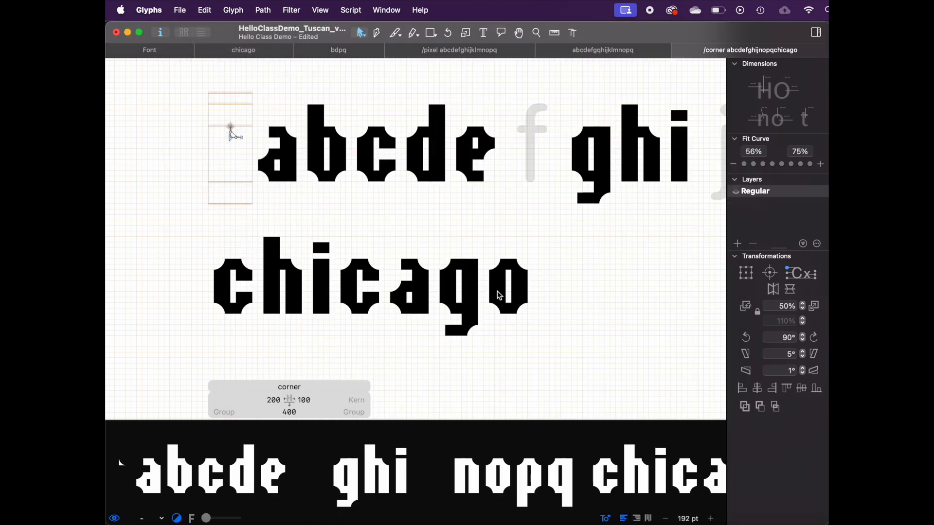
click(578, 396)
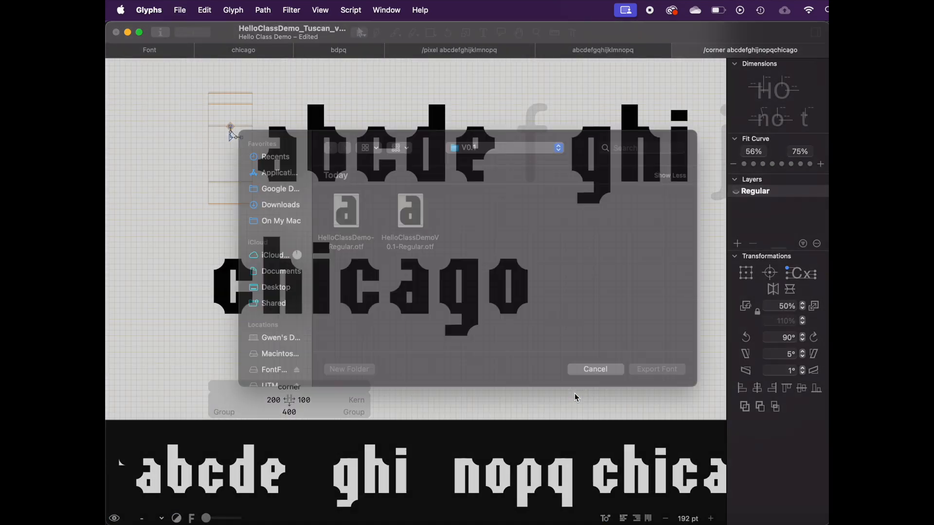
key(Return)
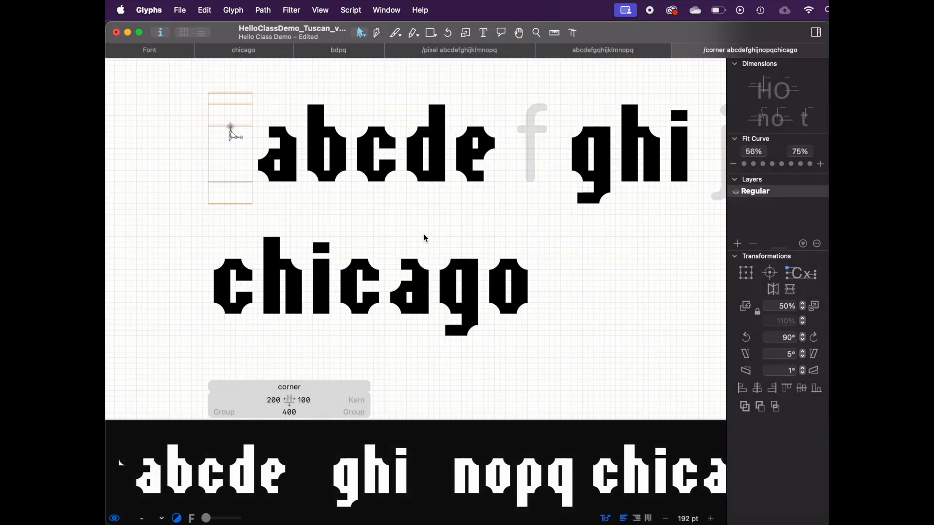
Step: Search the Mac in Finder for hello class demo to locate the exported fonts
click(138, 519)
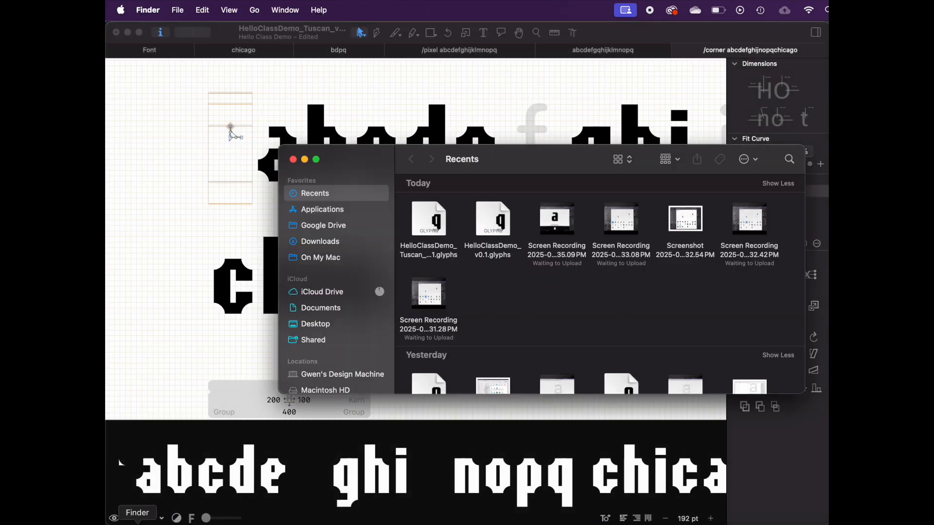
right_click(139, 520)
click(790, 159)
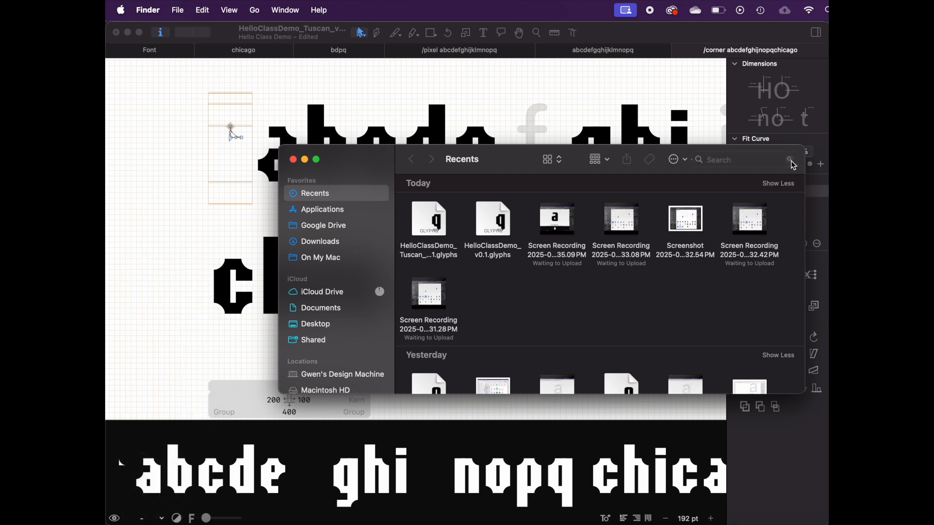
text(hello class de)
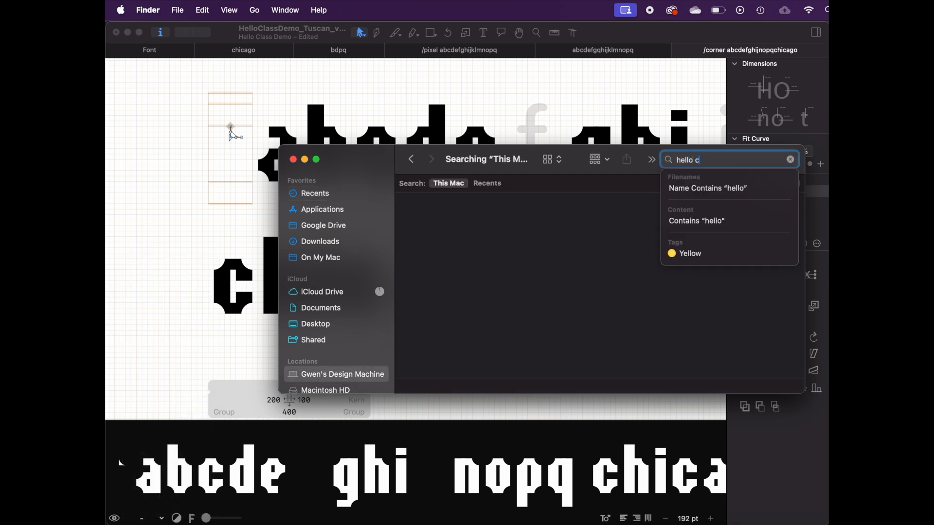
text(mo)
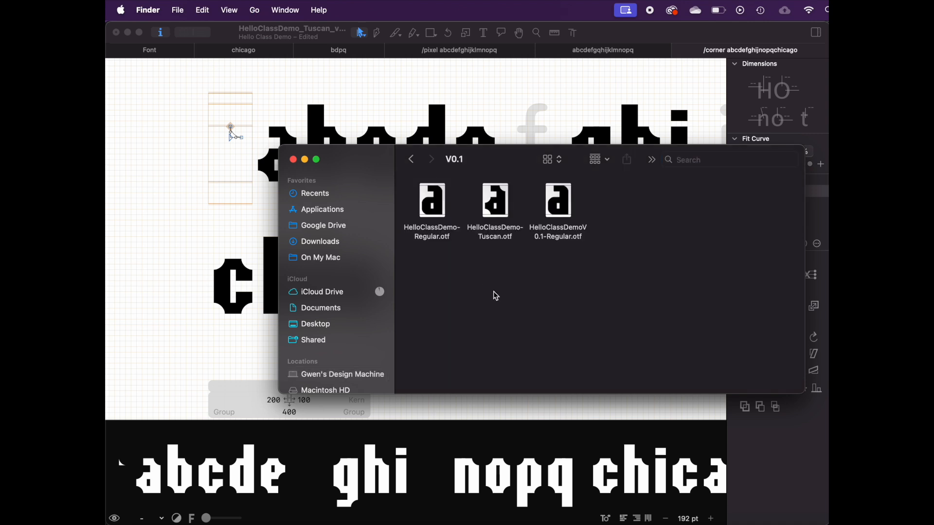
Step: Preview the exported OTF files with Quick Look and select the Tuscan and V0.1 fonts
click(497, 202)
key(Right)
key(Left)
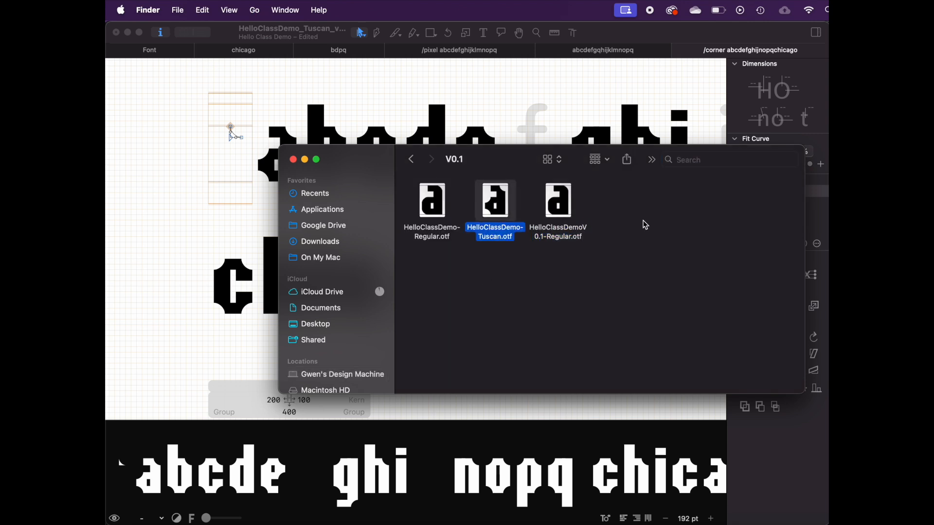
key(space)
key(Right)
key(Left)
key(Right)
key(space)
shift+click(491, 210)
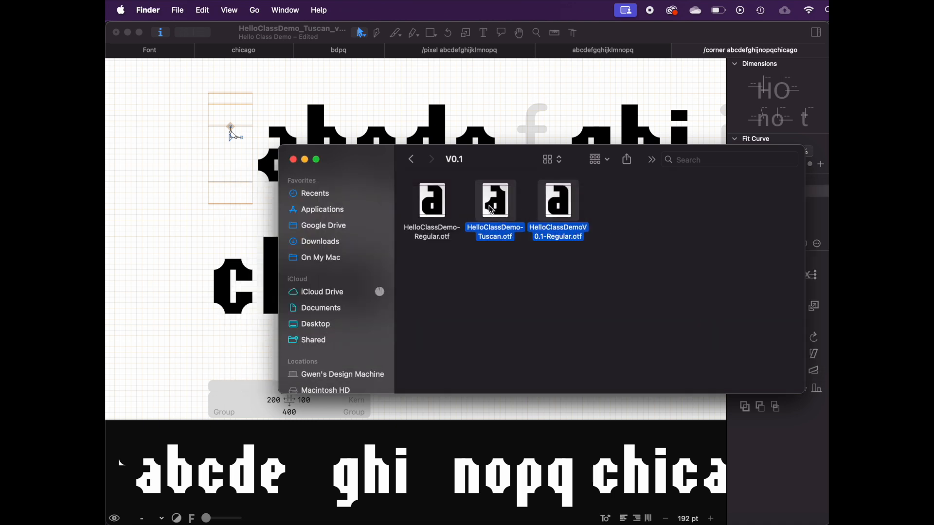
Step: Open the two selected fonts in Font Book and switch between their typefaces to compare them
right_click(492, 210)
mouse_move(628, 237)
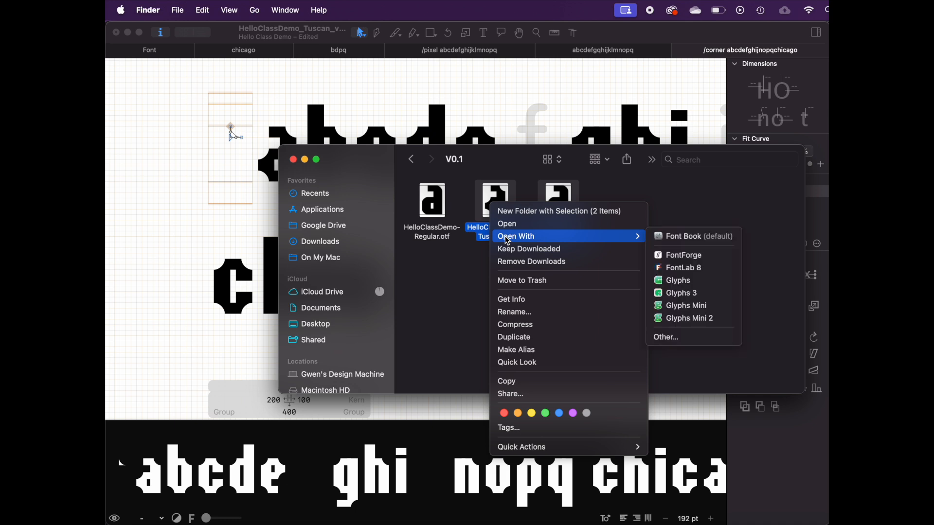
click(677, 237)
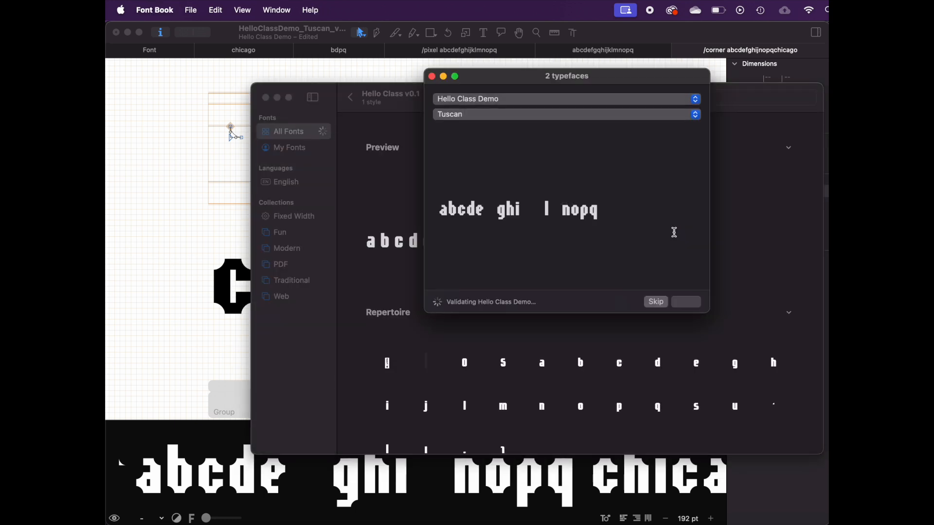
click(601, 120)
click(598, 115)
click(597, 100)
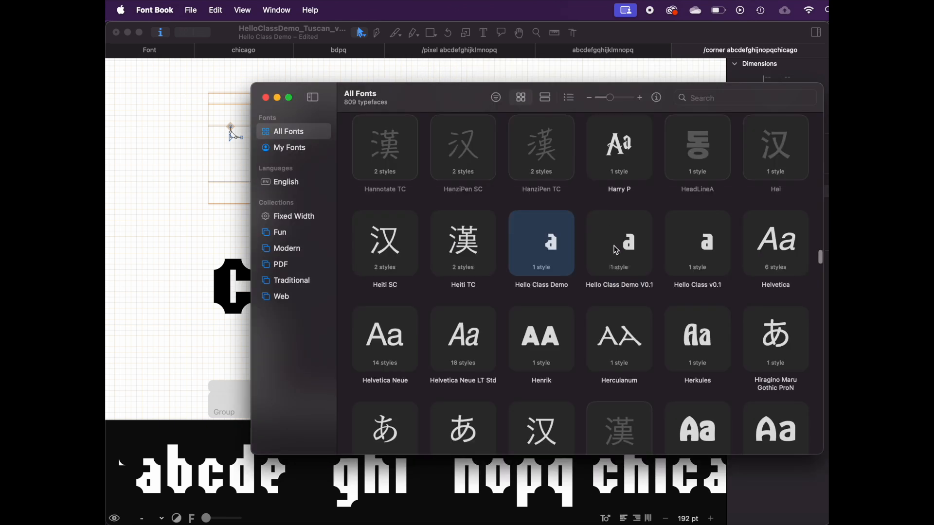
double_click(617, 254)
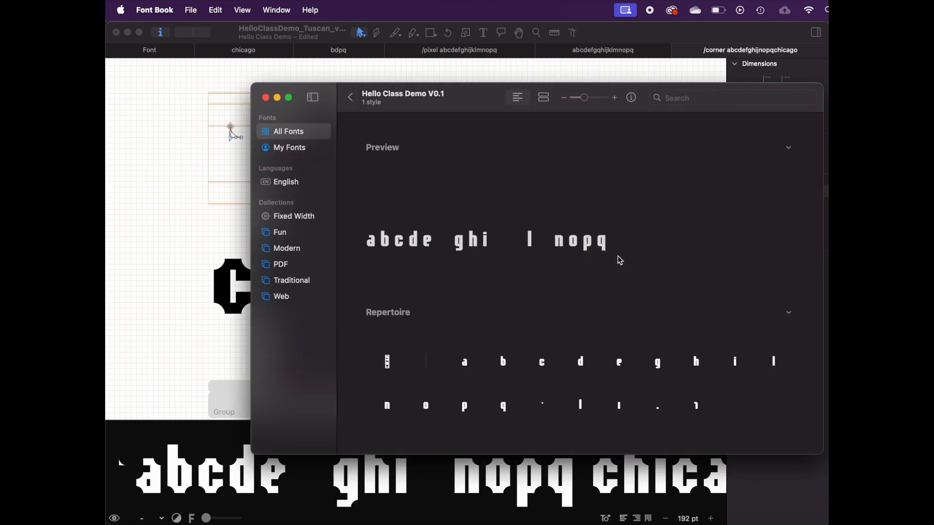
Step: Browse the Hello Class fonts in the All Fonts list, then close Font Book and the Finder window
click(347, 96)
click(703, 241)
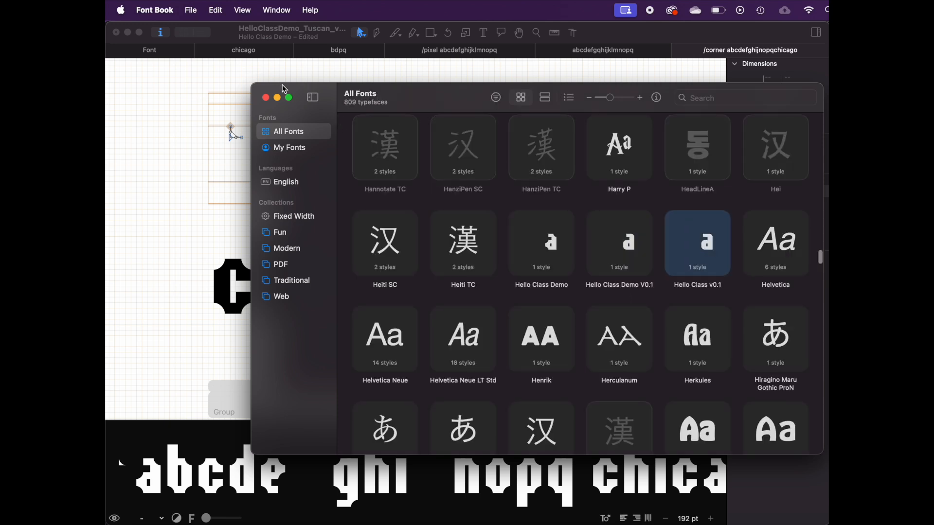
click(265, 98)
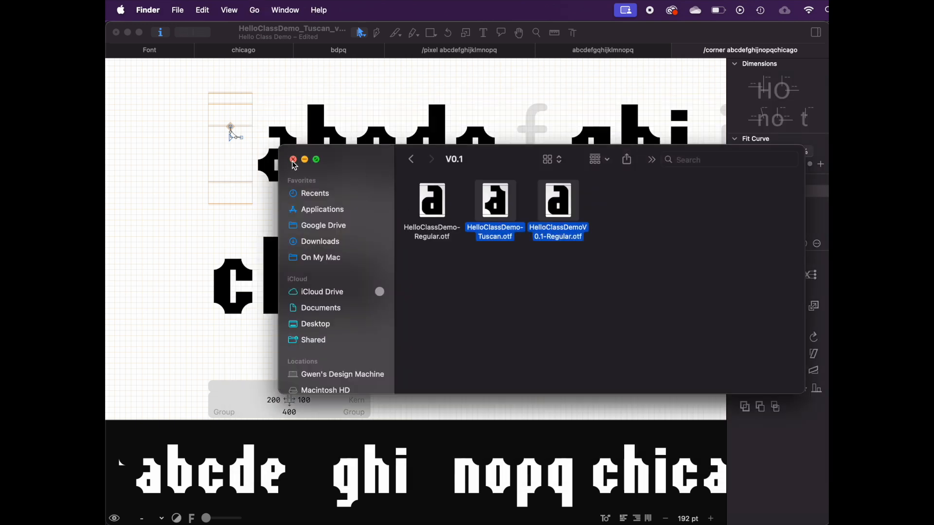
click(293, 160)
Step: Undo and redo the last corner edit, then save the Tuscan font file
key(super+z)
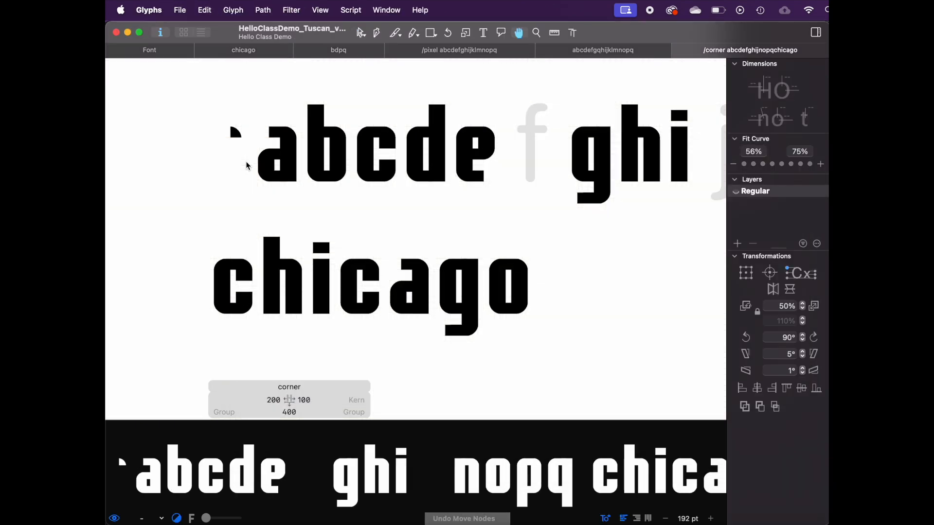
key(super+shift+z)
key(super+shift+z)
key(super+s)
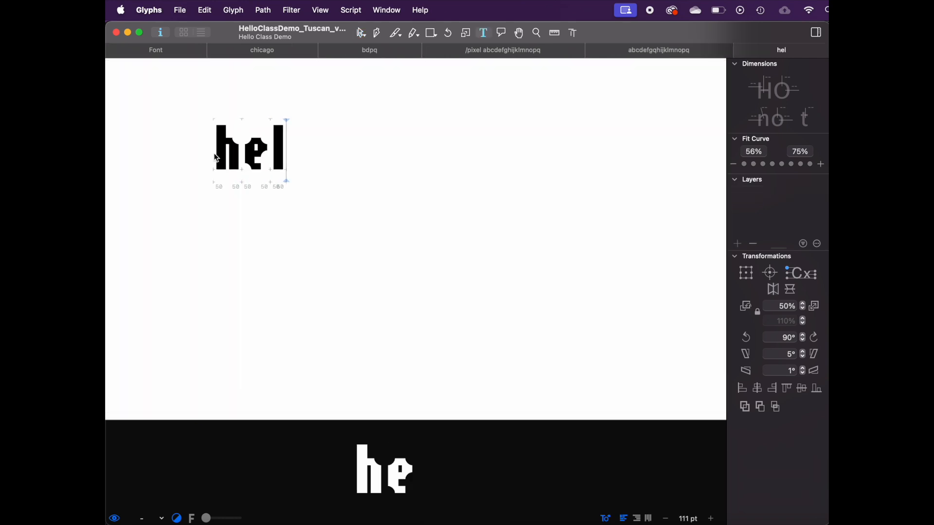
Step: Type the sample text bye class in a new edit tab
text(loo)
key(BackSpace)
key(BackSpace)
key(BackSpace)
key(BackSpace)
key(BackSpace)
key(BackSpace)
text(bye)
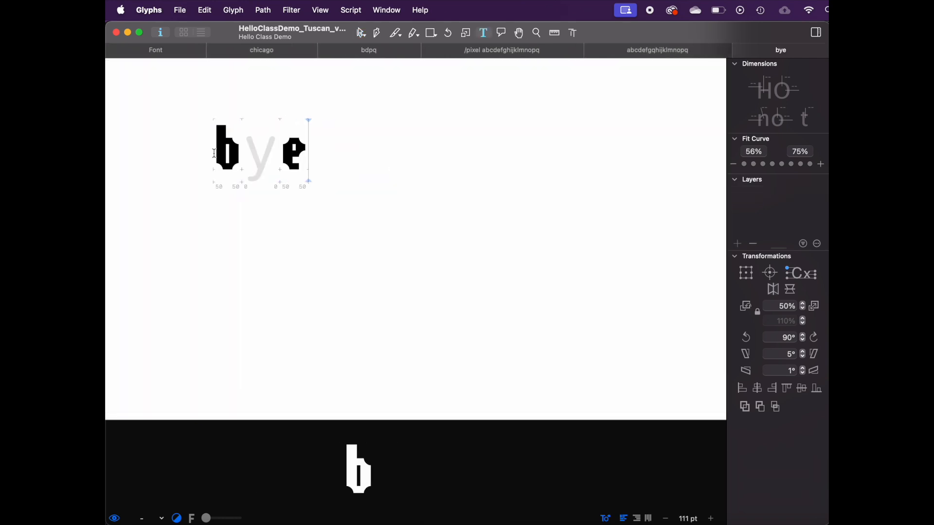
text( class)
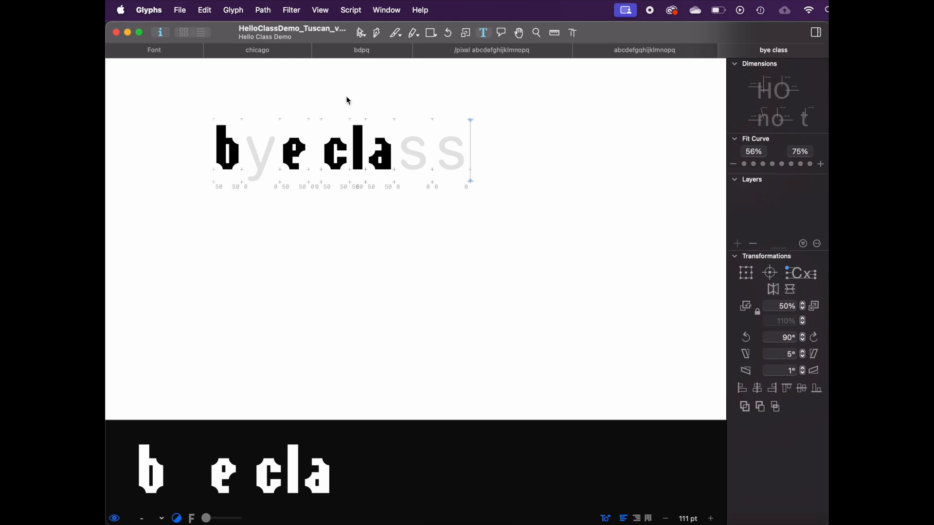
scroll(553, 266, up, 5)
scroll(553, 266, left, 5)
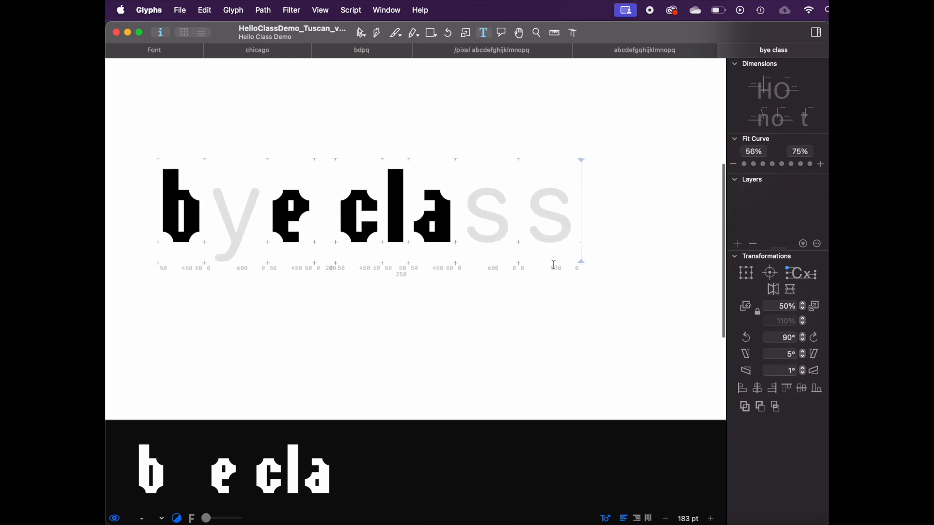